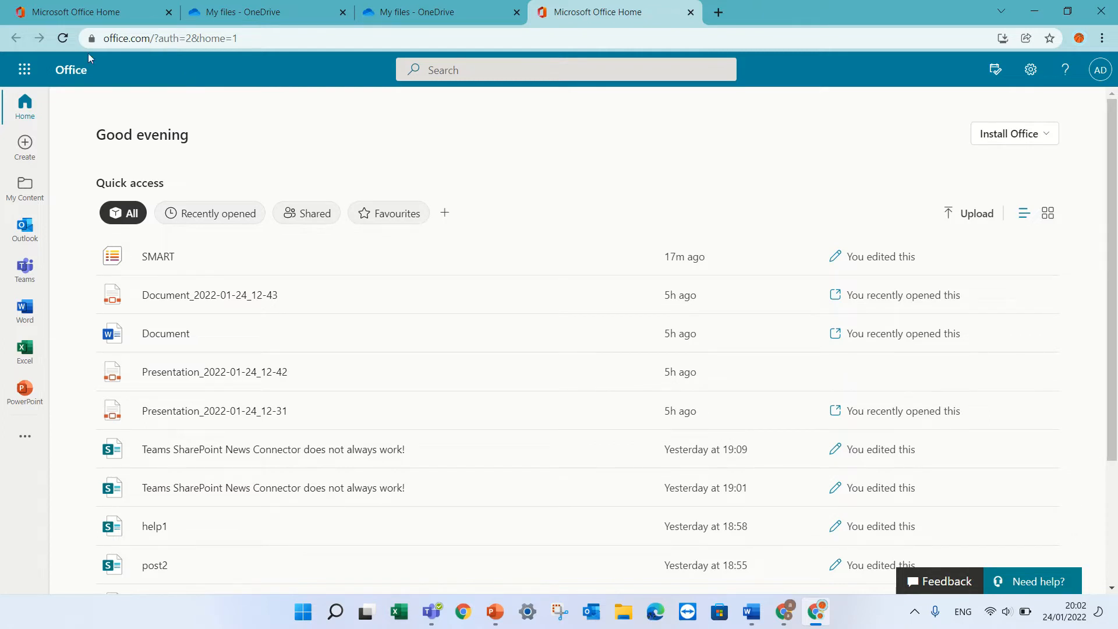
# Step: Launch OneDrive from the Office Home app launcher's Apps panel
pyautogui.click(25, 70)
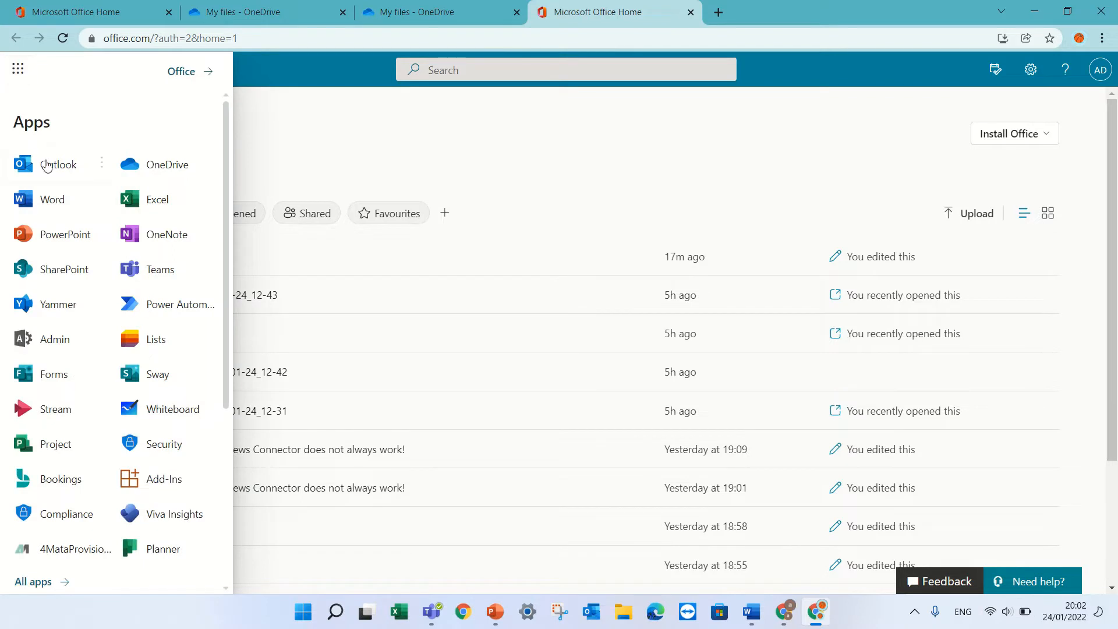
pyautogui.click(152, 165)
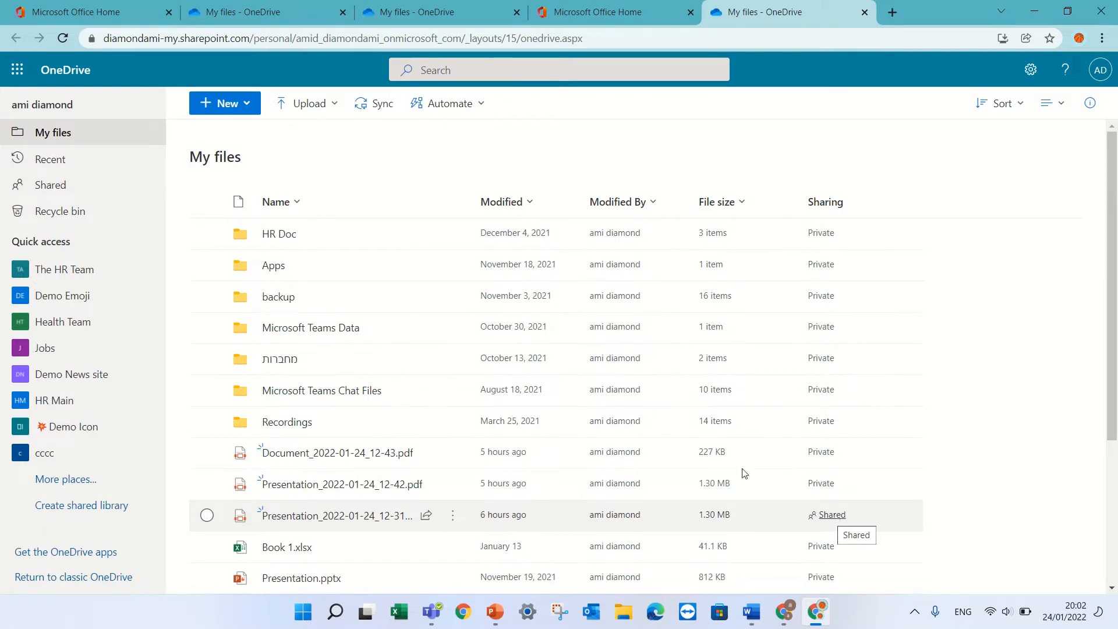
# Step: Upload the download (1).jfif image from the computer into My files
pyautogui.click(328, 104)
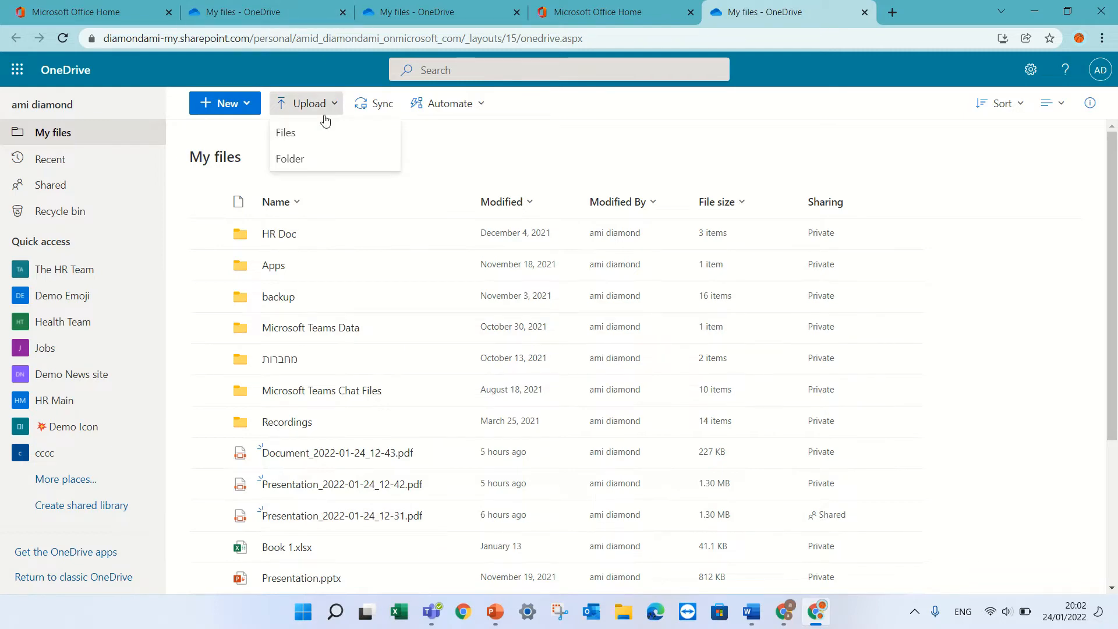
pyautogui.click(320, 139)
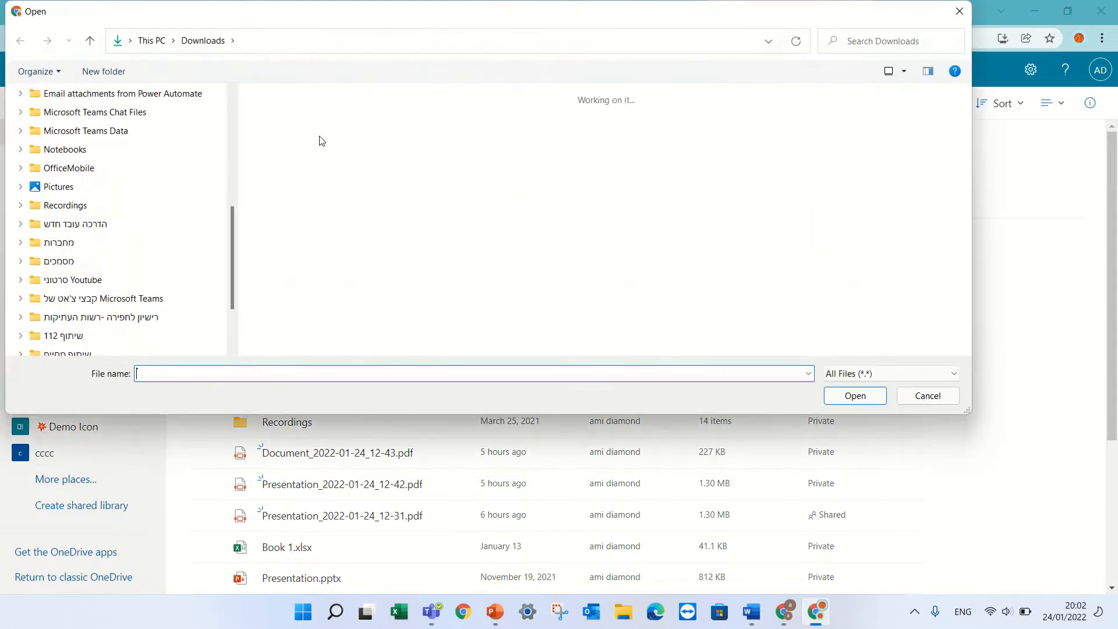
pyautogui.click(289, 147)
pyautogui.doubleClick(288, 146)
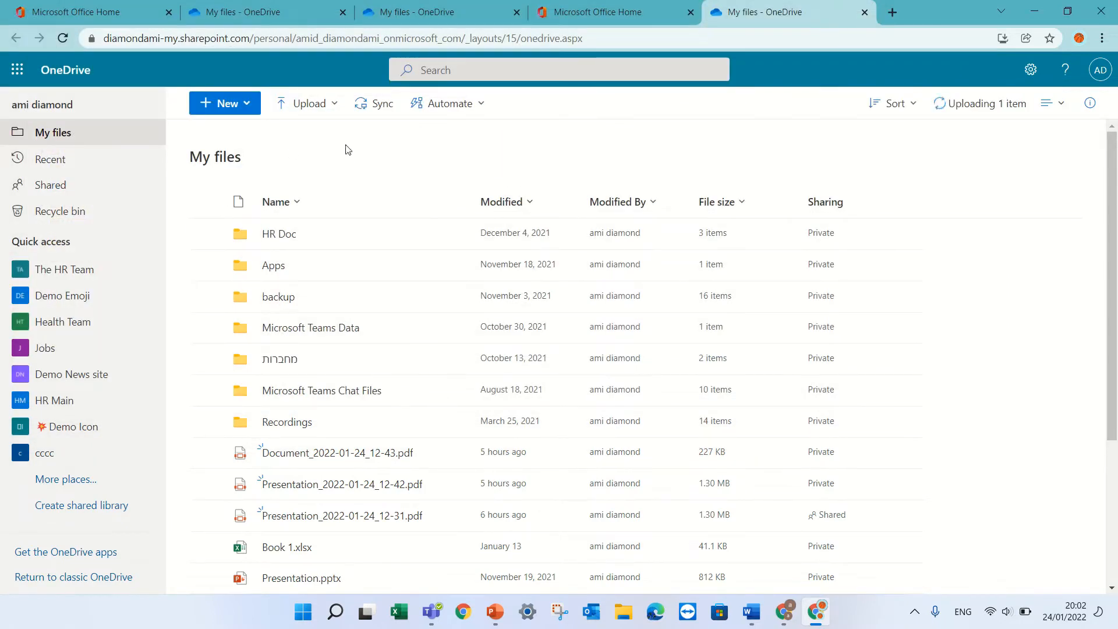
pyautogui.click(336, 106)
pyautogui.click(319, 155)
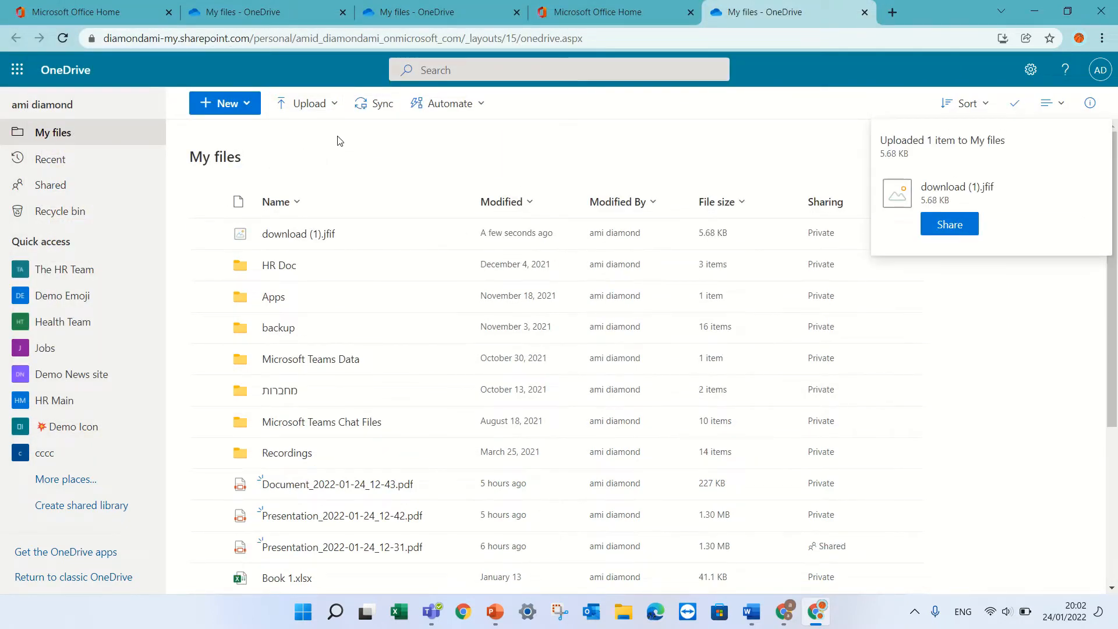
# Step: Upload the whole pic2 folder from Downloads, confirming all 12 files
pyautogui.click(323, 104)
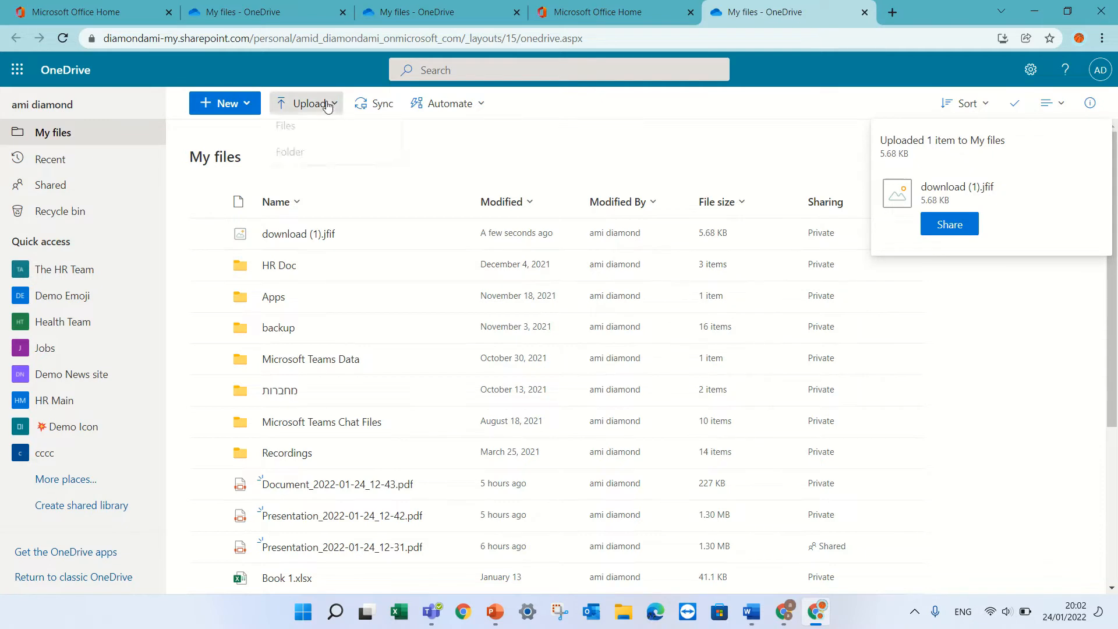
pyautogui.click(314, 159)
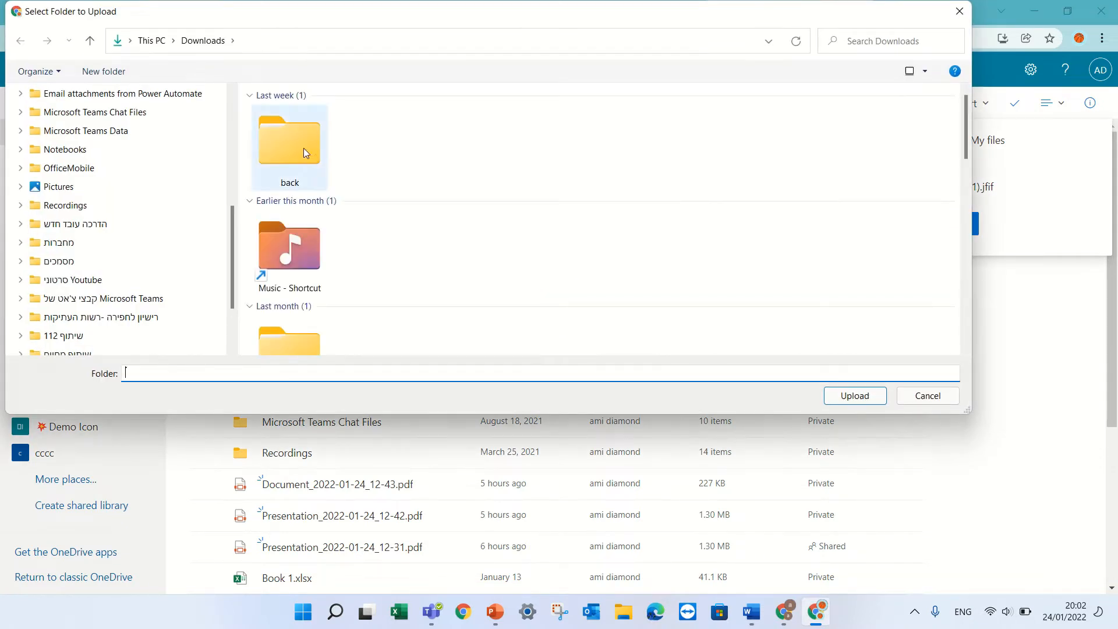
pyautogui.moveTo(231, 235); pyautogui.dragTo(230, 124)
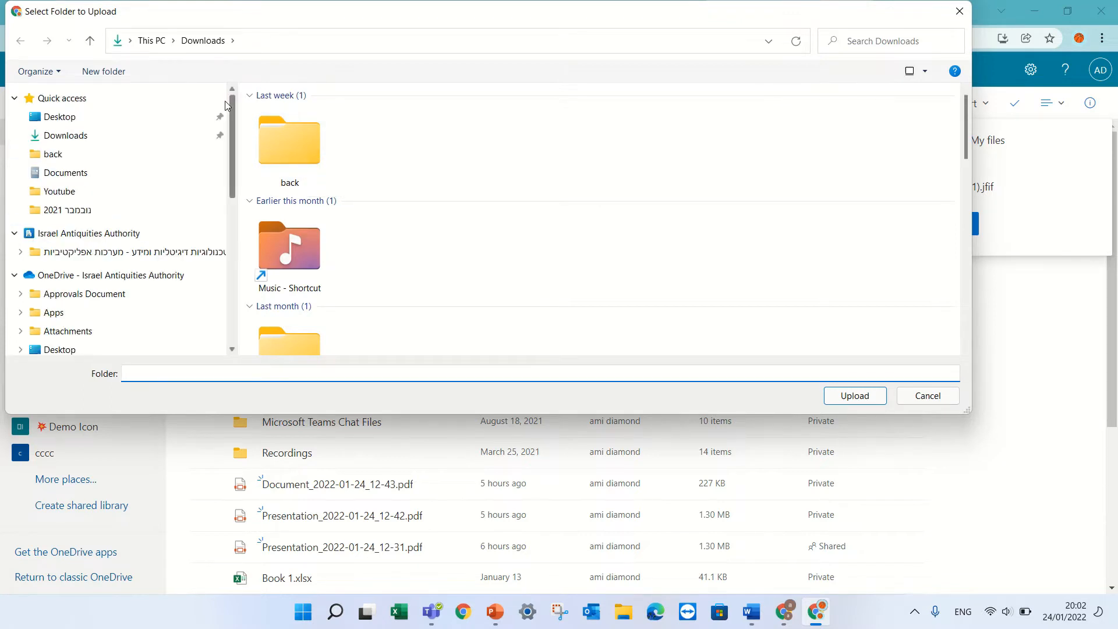
pyautogui.click(72, 156)
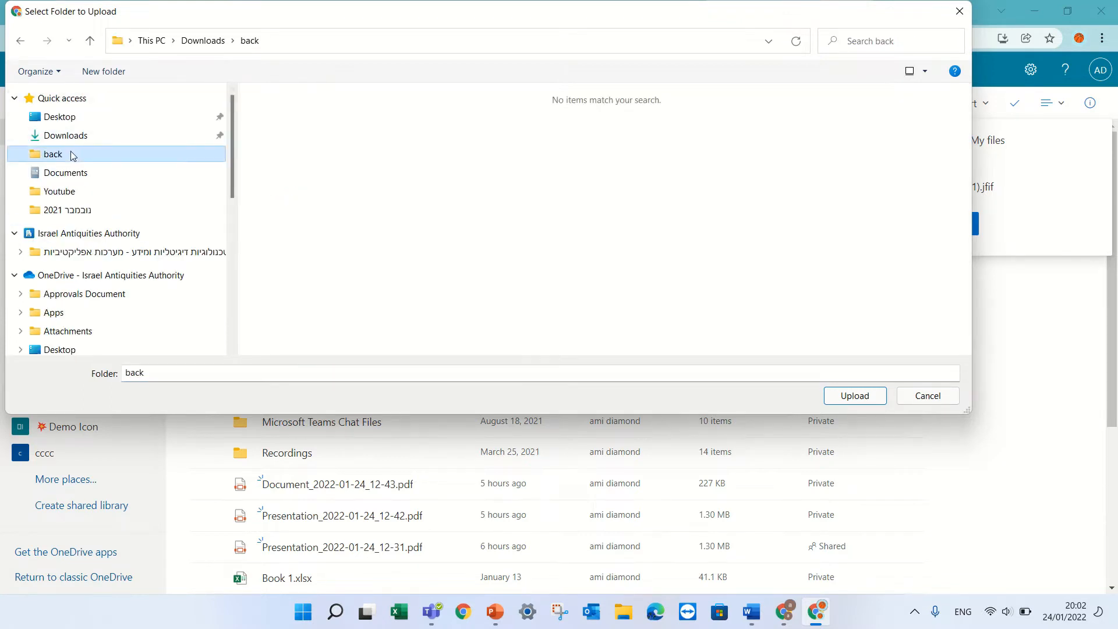
pyautogui.click(69, 135)
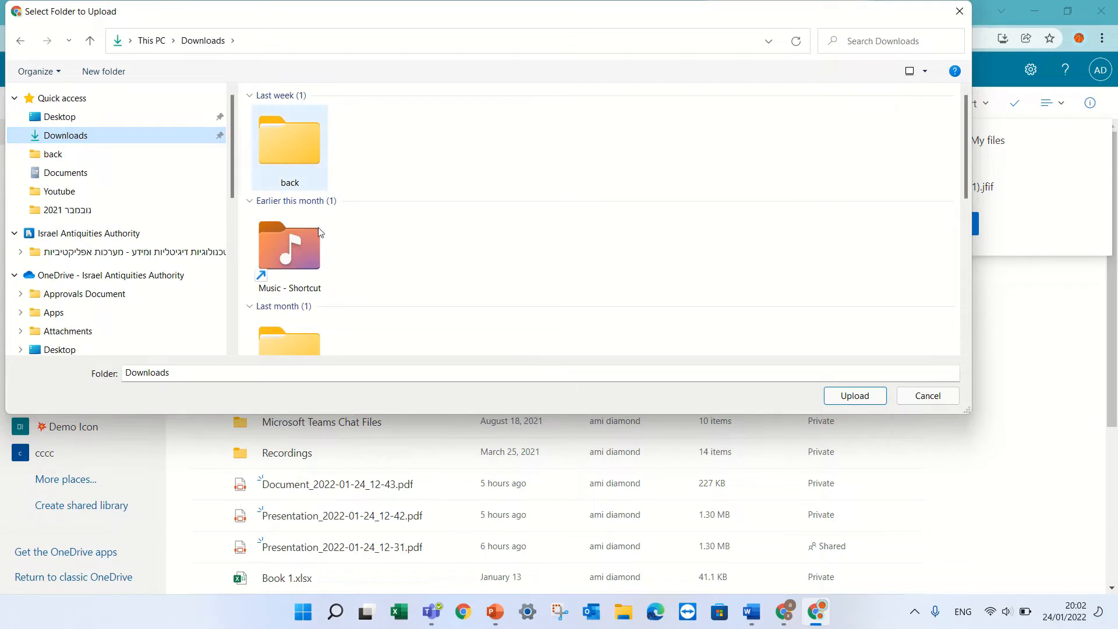
pyautogui.moveTo(963, 138); pyautogui.dragTo(956, 231)
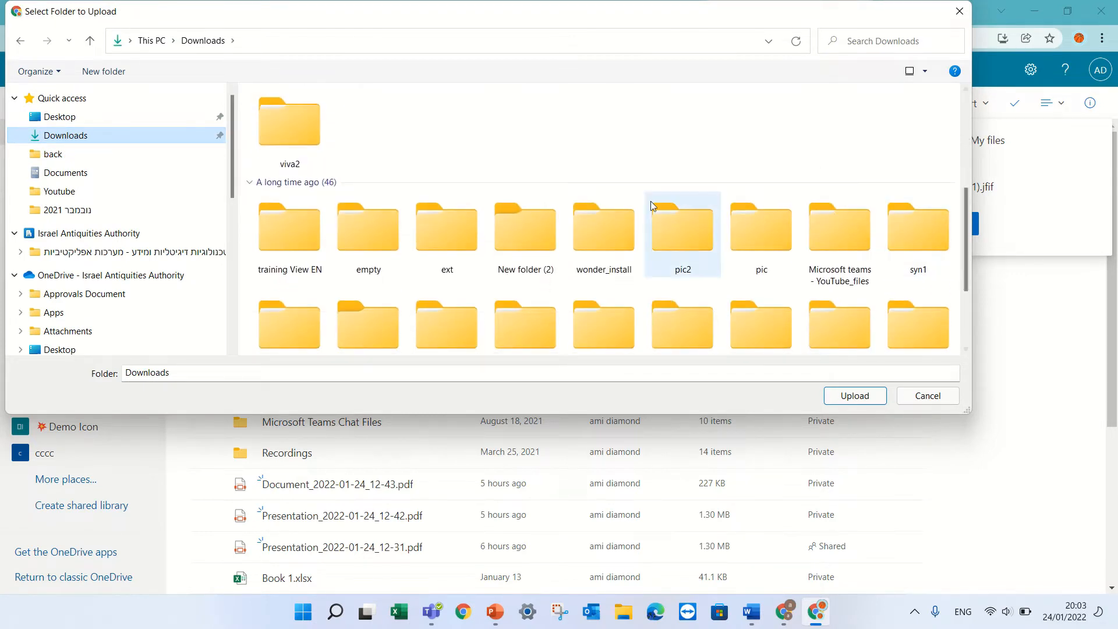
pyautogui.doubleClick(692, 242)
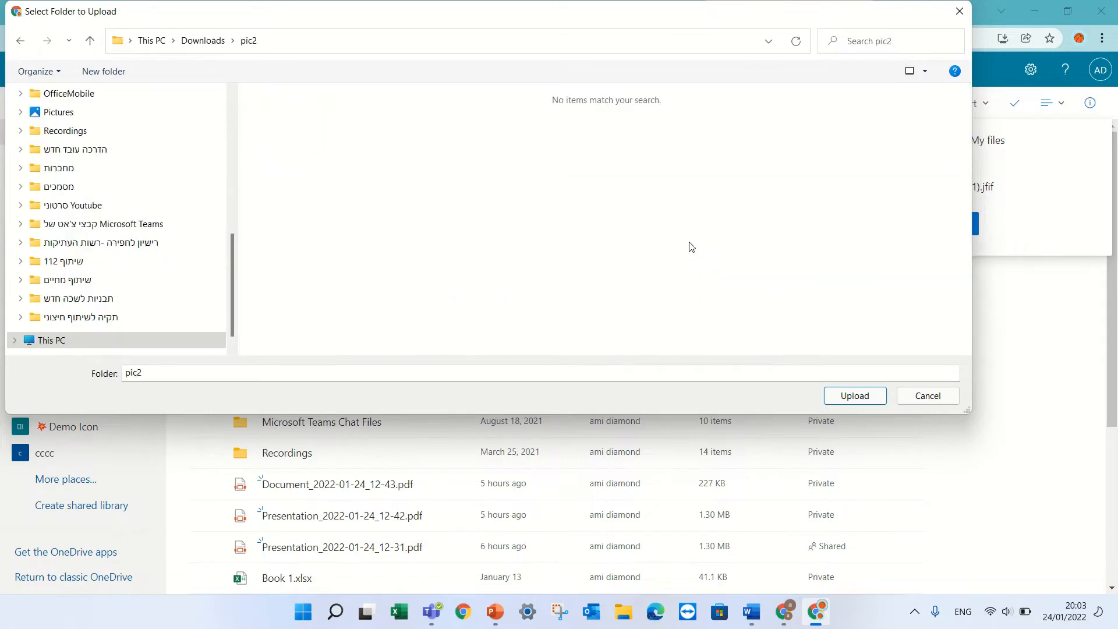
pyautogui.click(857, 397)
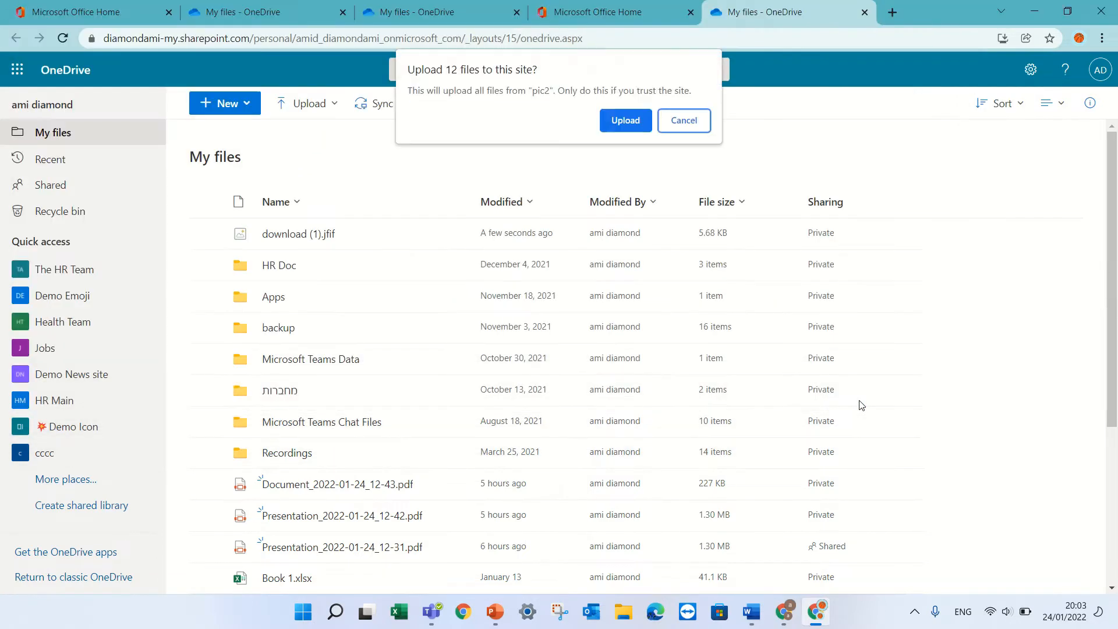
pyautogui.click(625, 123)
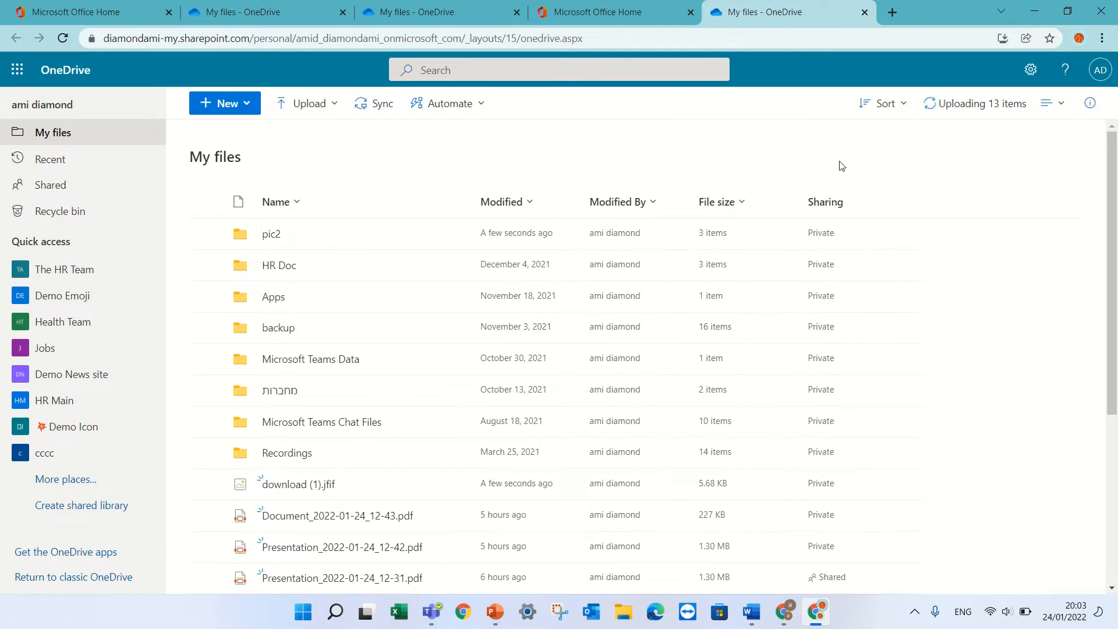
pyautogui.click(269, 234)
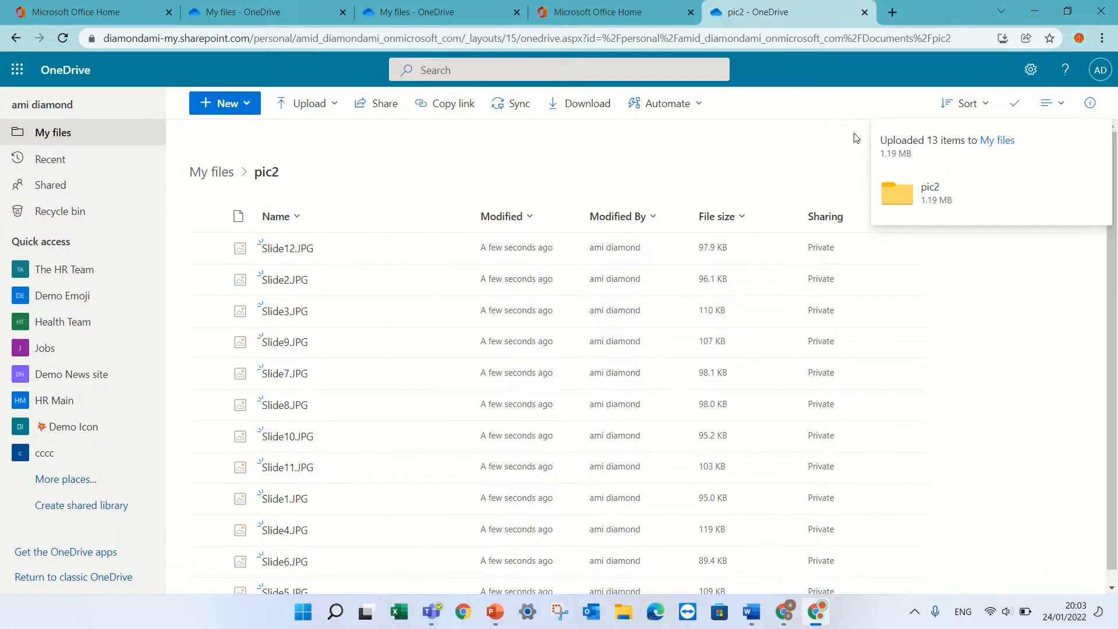
pyautogui.click(1058, 109)
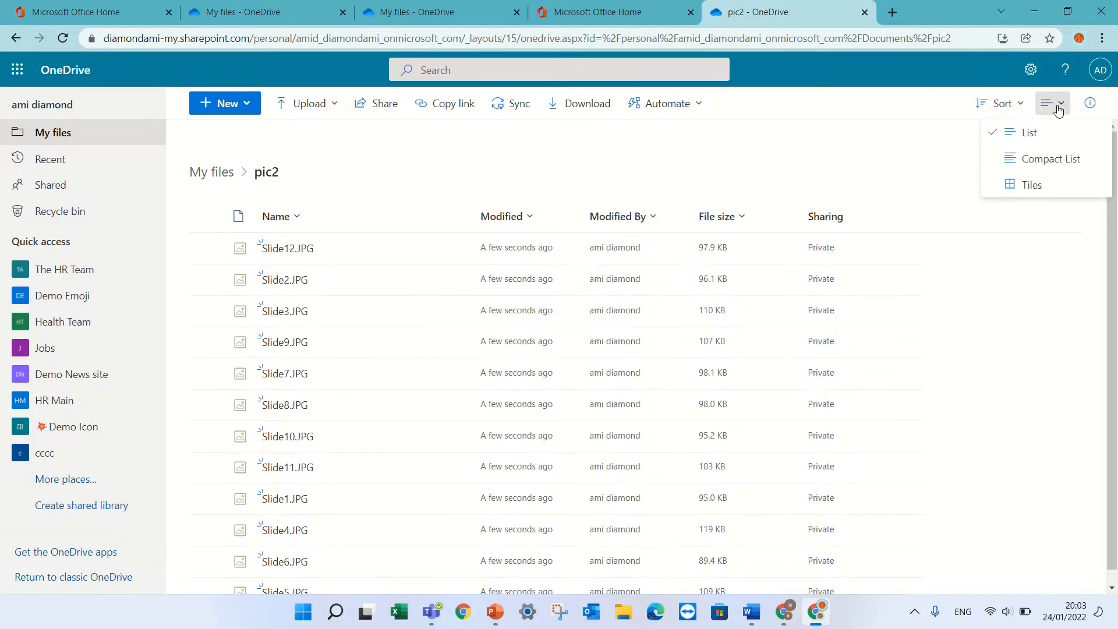
pyautogui.click(1066, 159)
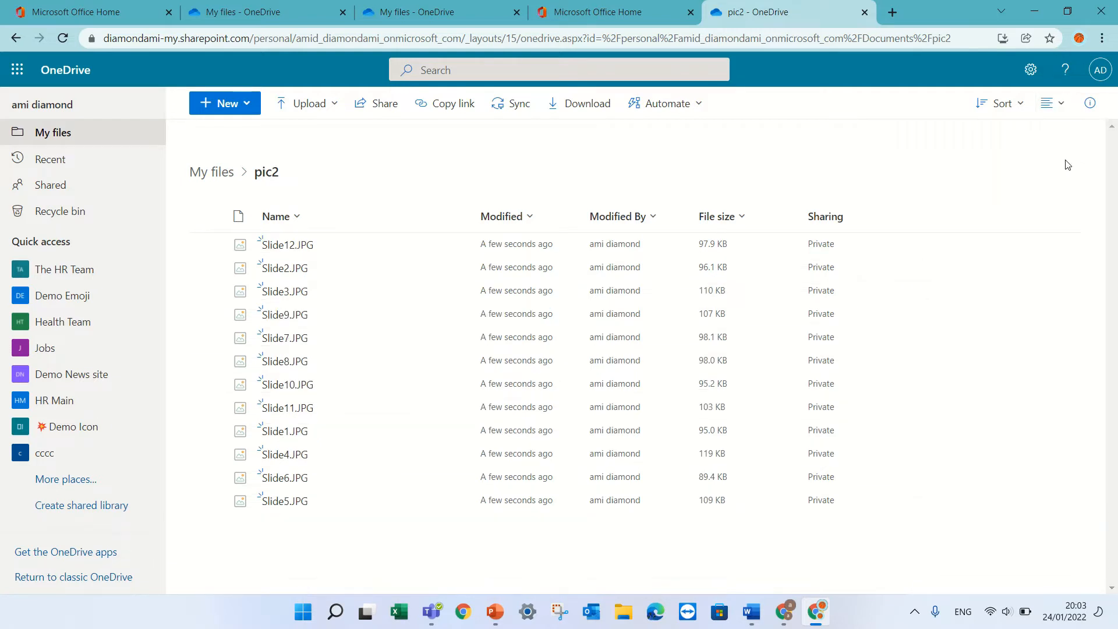
pyautogui.click(1054, 110)
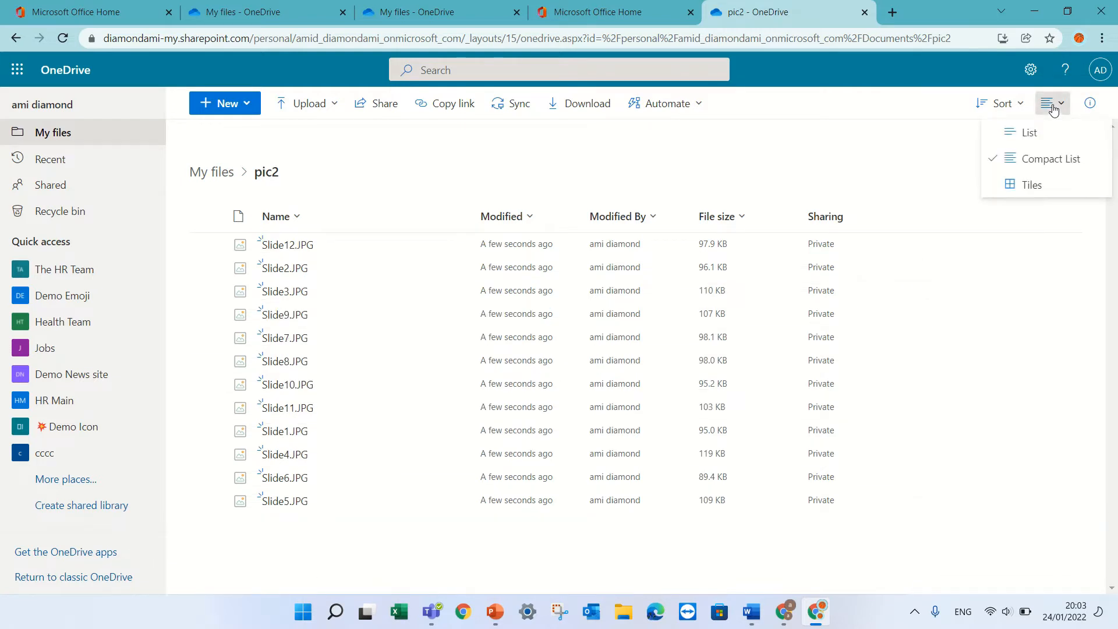
pyautogui.click(1041, 181)
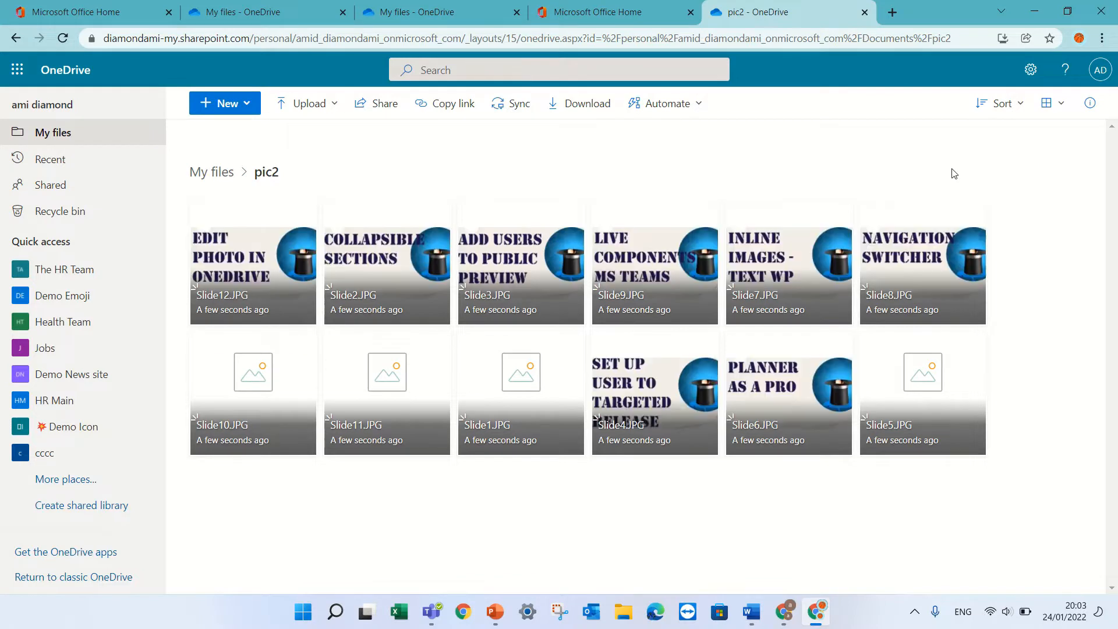
pyautogui.click(1053, 104)
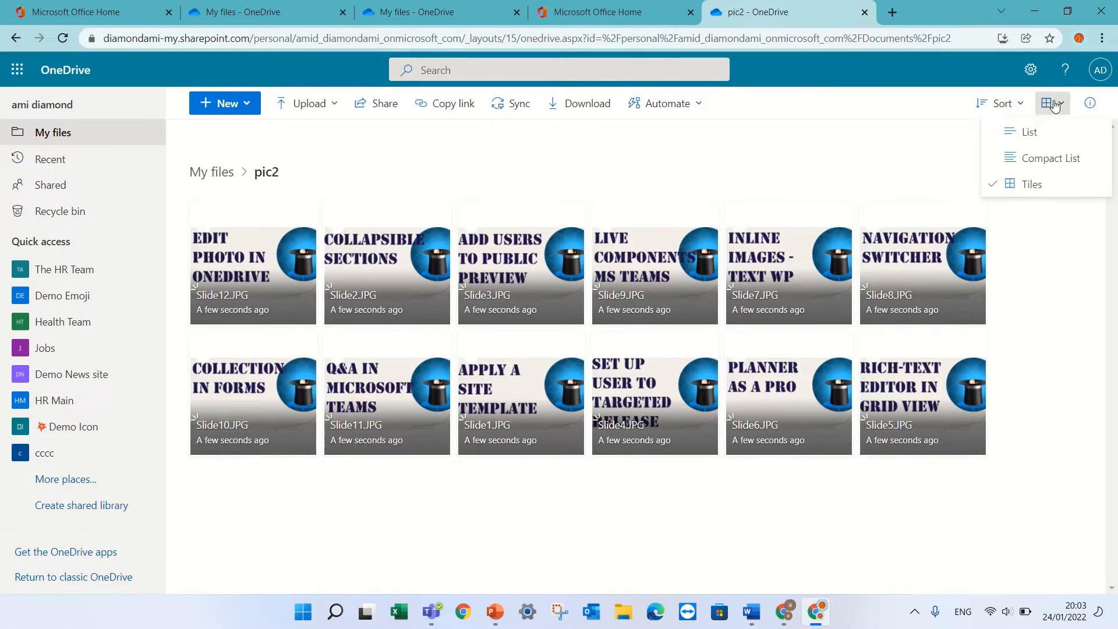
pyautogui.click(1029, 131)
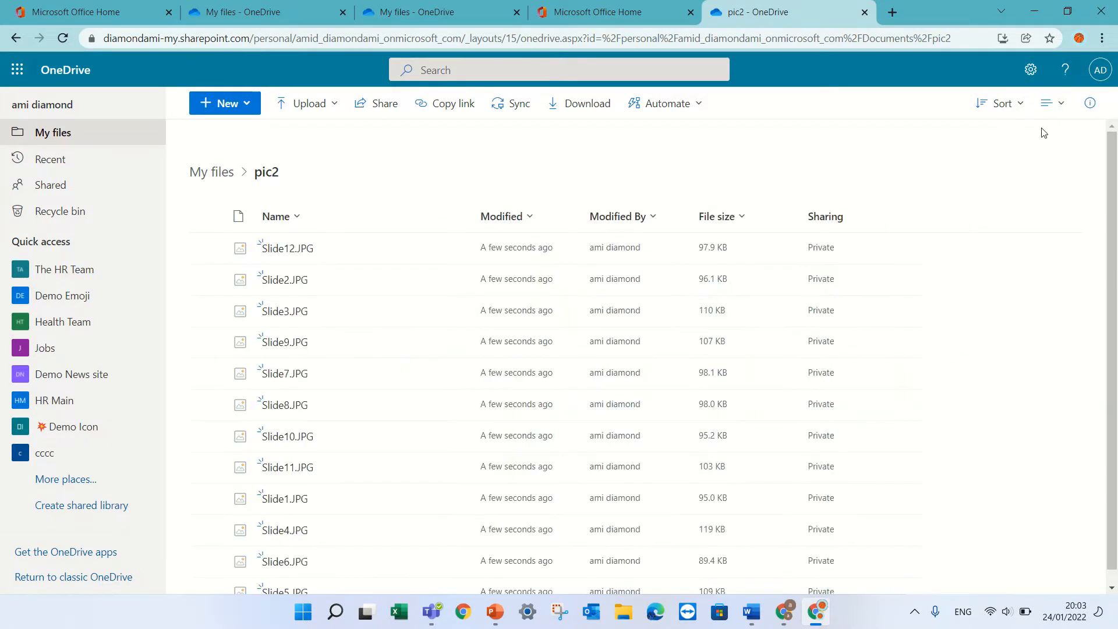
pyautogui.click(211, 172)
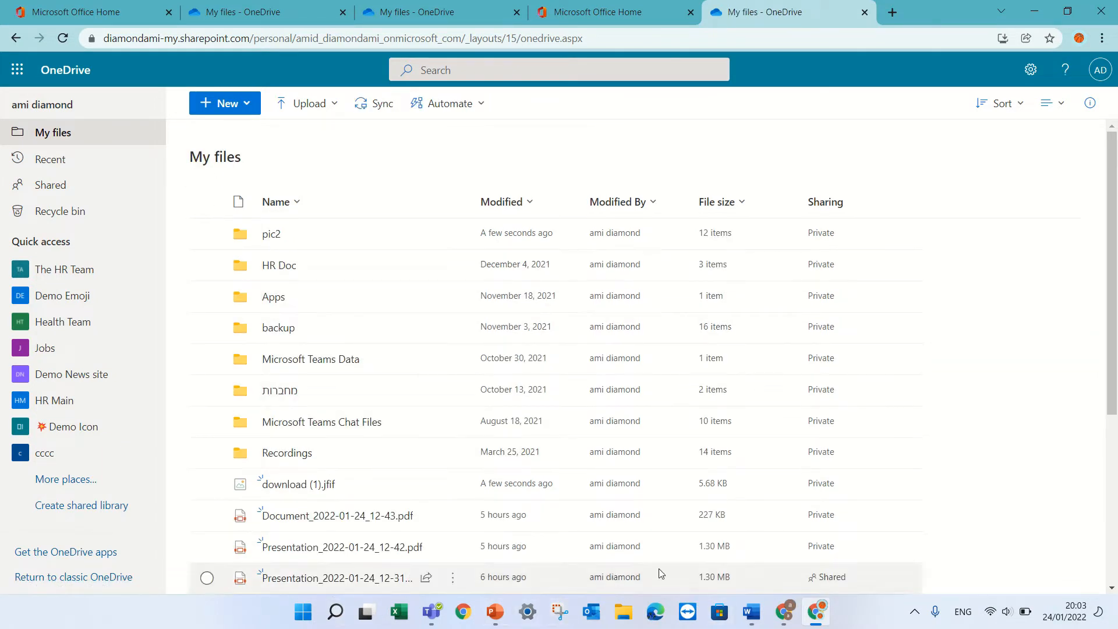
# Step: Drag nav_swit.jpg from Documents > Youtube onto My files, then dismiss its Share dialog
pyautogui.click(622, 620)
pyautogui.doubleClick(588, 175)
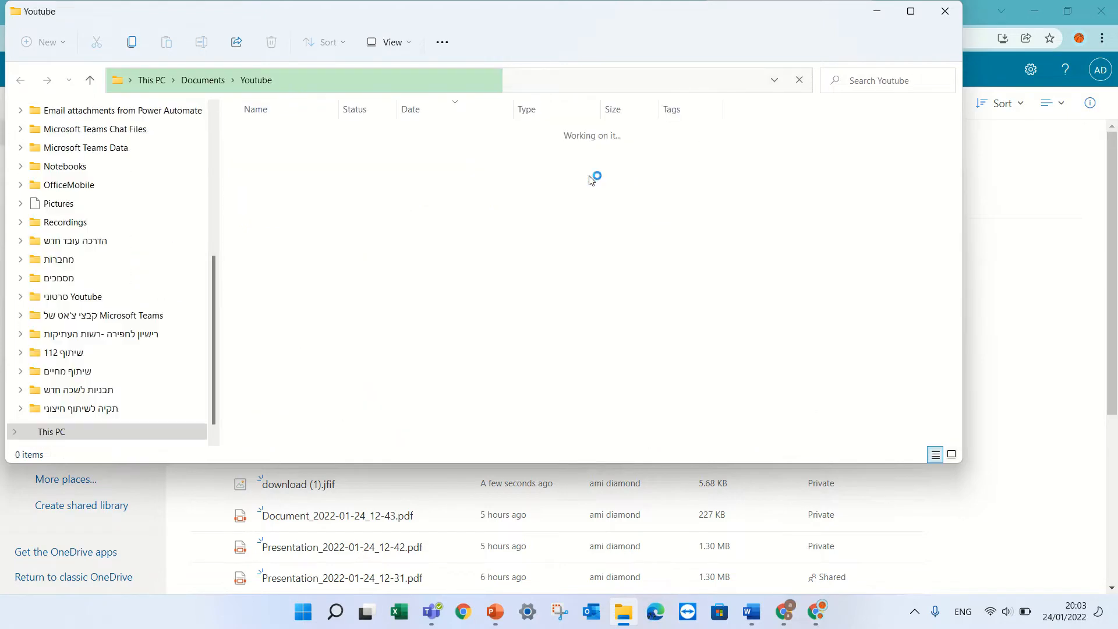
pyautogui.moveTo(294, 213); pyautogui.dragTo(950, 539)
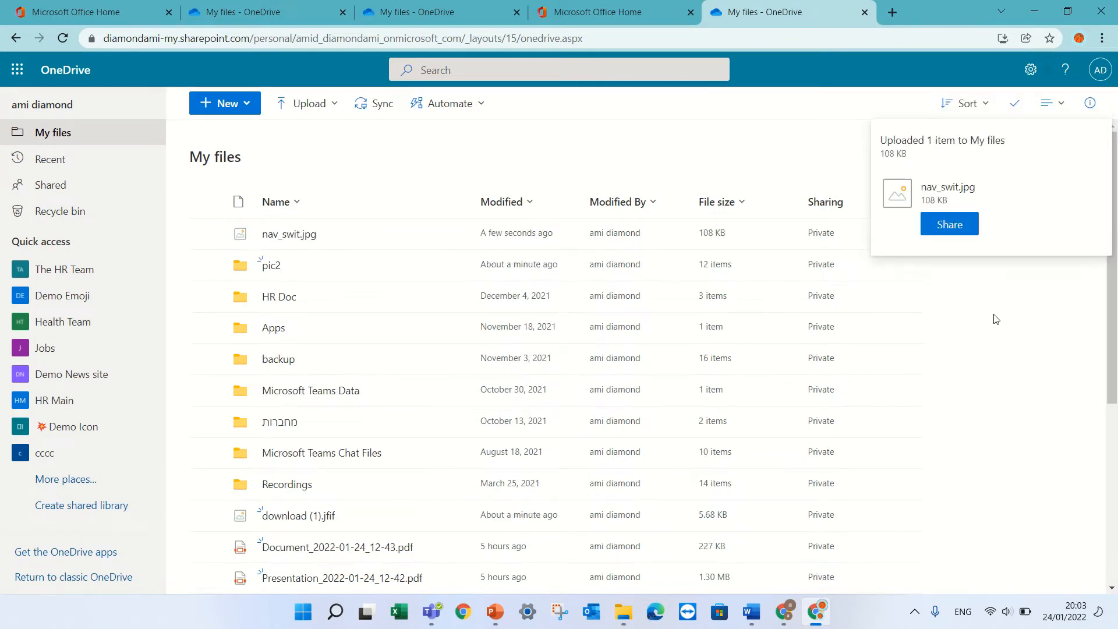
pyautogui.click(950, 227)
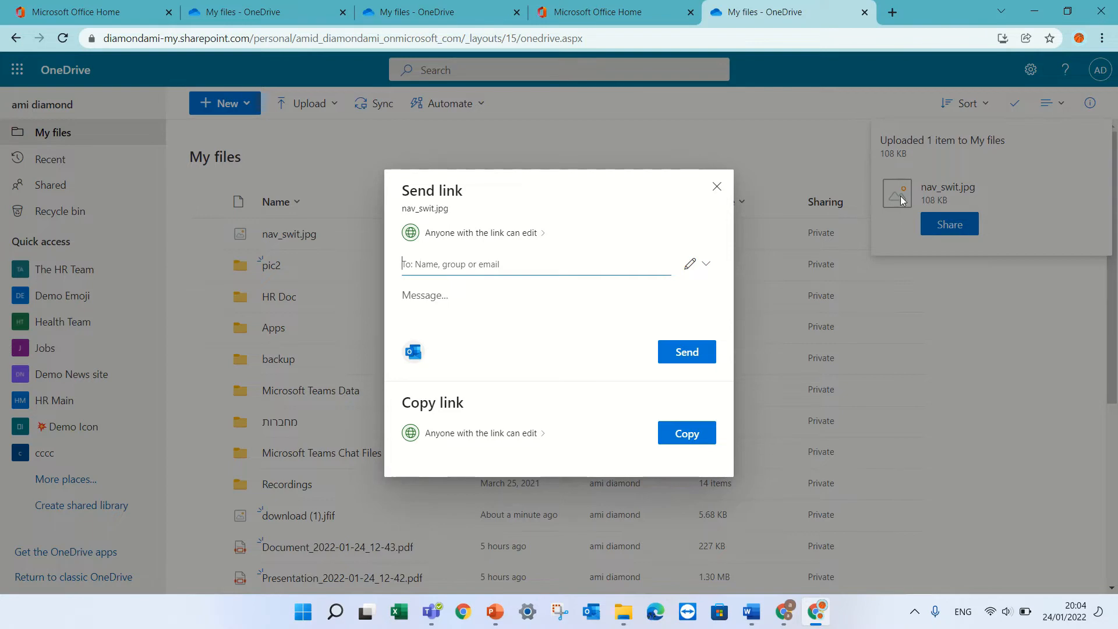
pyautogui.click(716, 186)
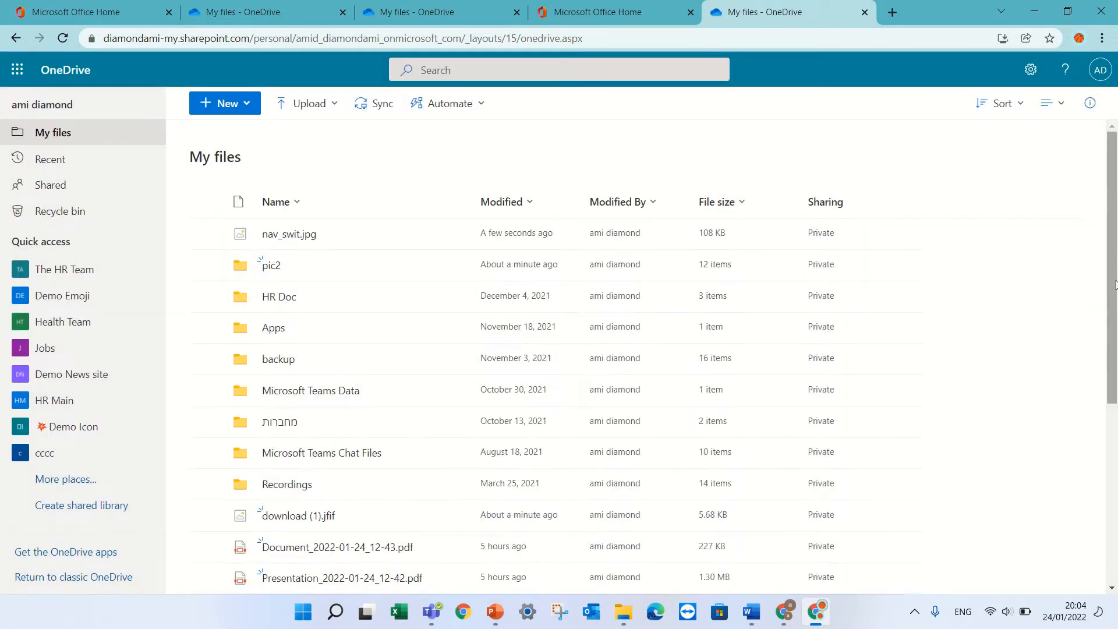
pyautogui.moveTo(1113, 272)
pyautogui.mouseDown()
pyautogui.moveTo(1113, 419)
pyautogui.moveTo(1113, 262)
pyautogui.mouseUp()
pyautogui.scroll(-3, 1113, 431)
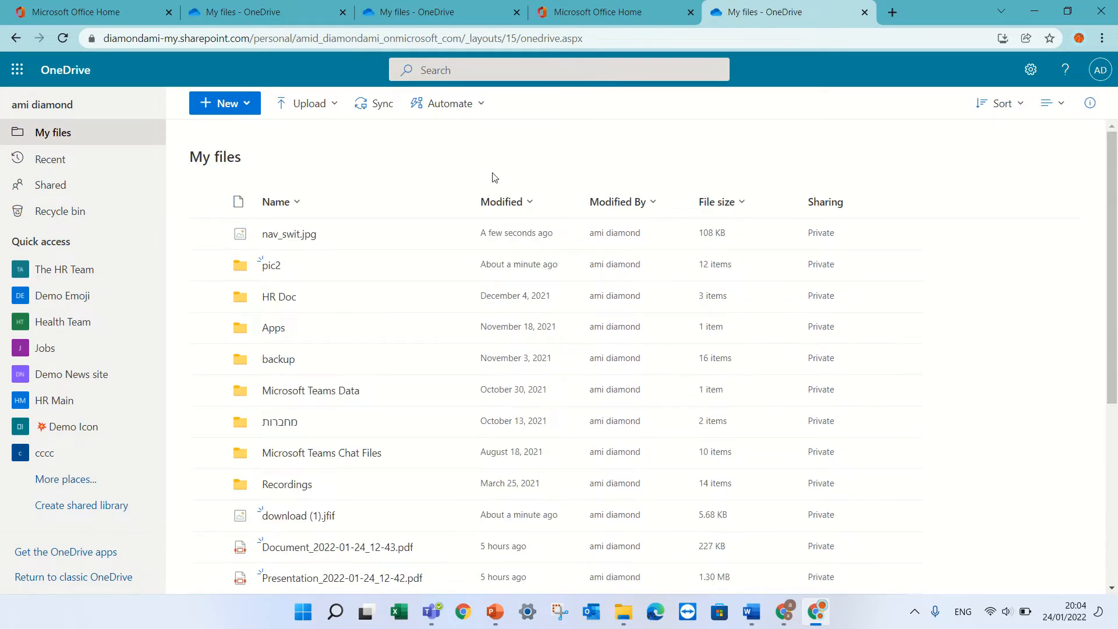
# Step: Create a folder named 'new share' in My files and select it
pyautogui.click(233, 104)
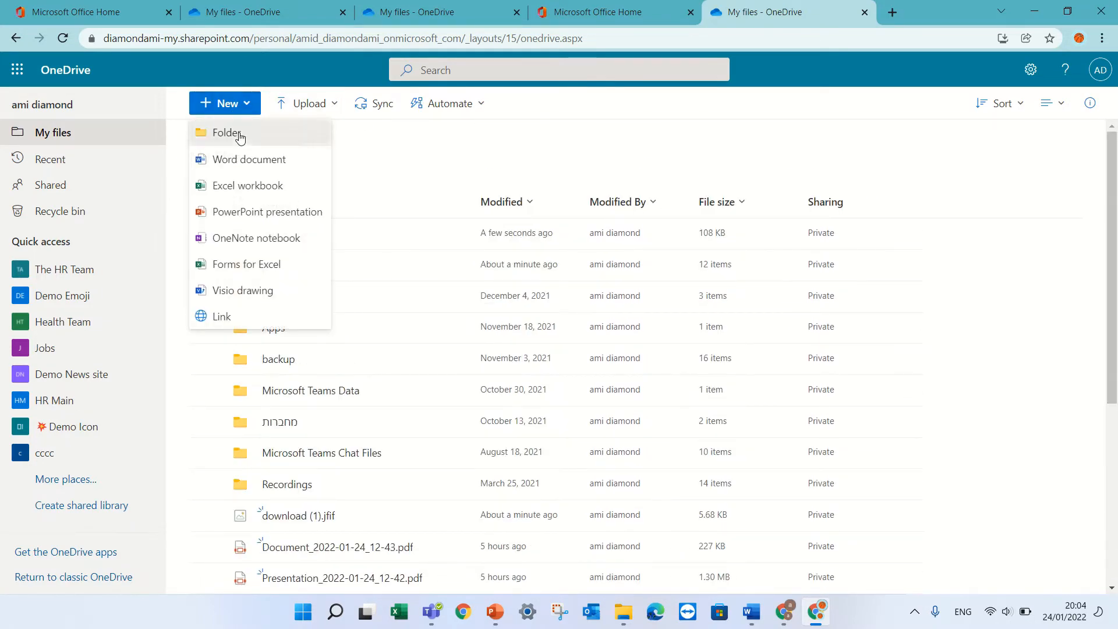
pyautogui.click(238, 131)
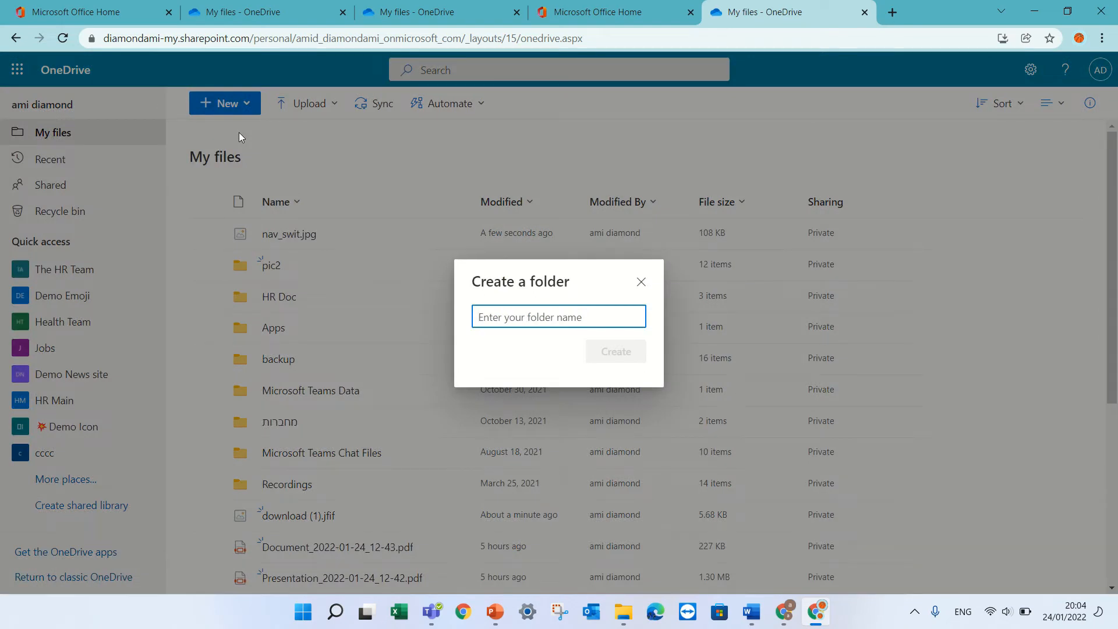
pyautogui.write('new share')
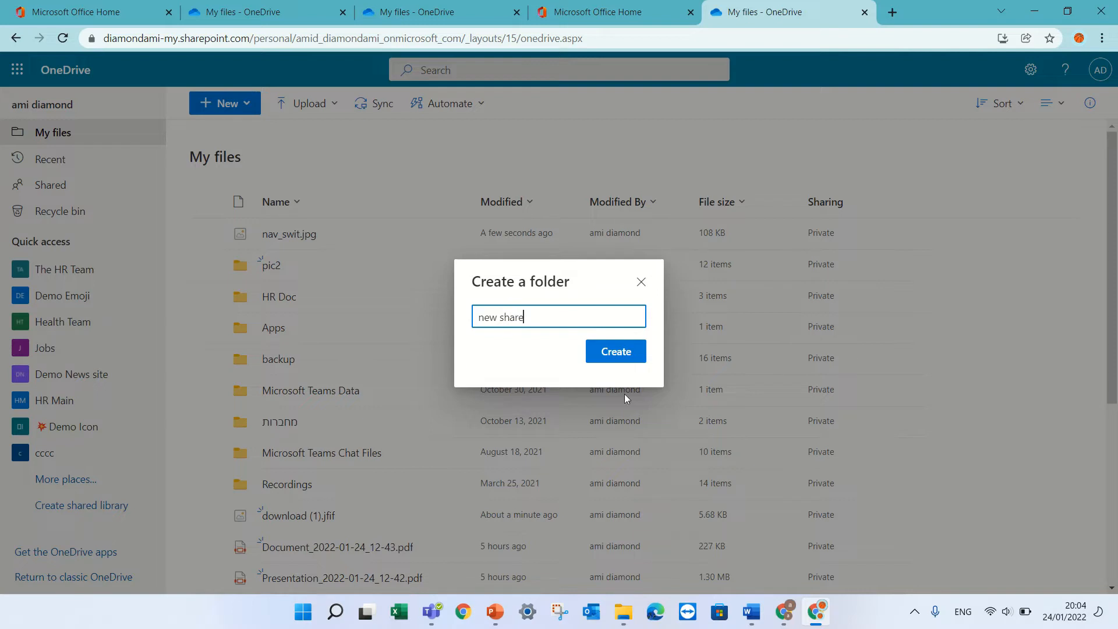
pyautogui.click(635, 355)
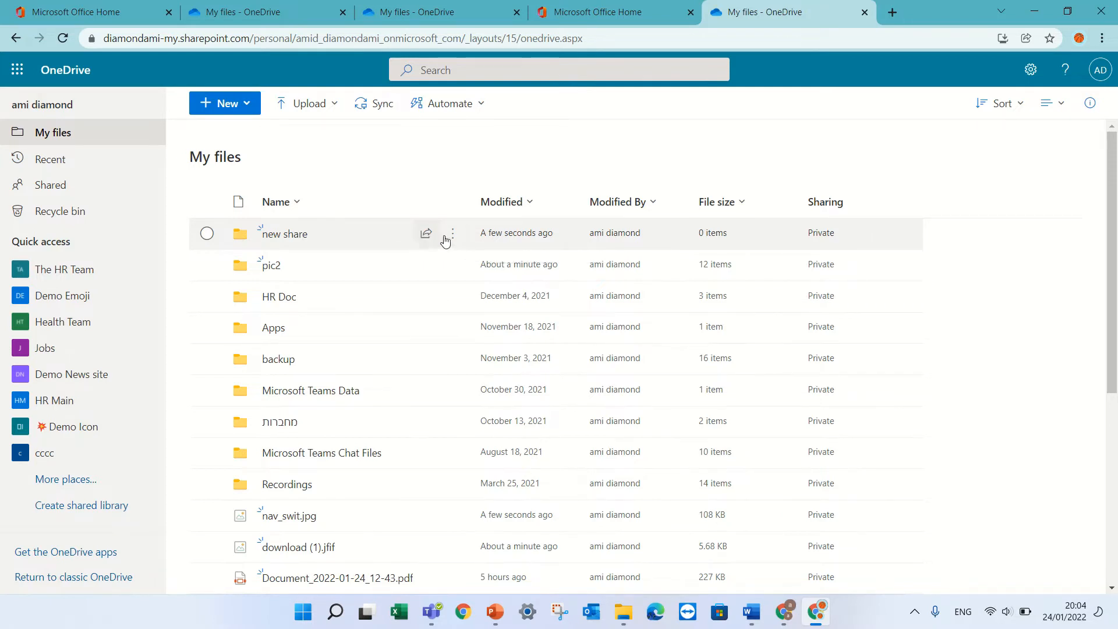
pyautogui.click(213, 236)
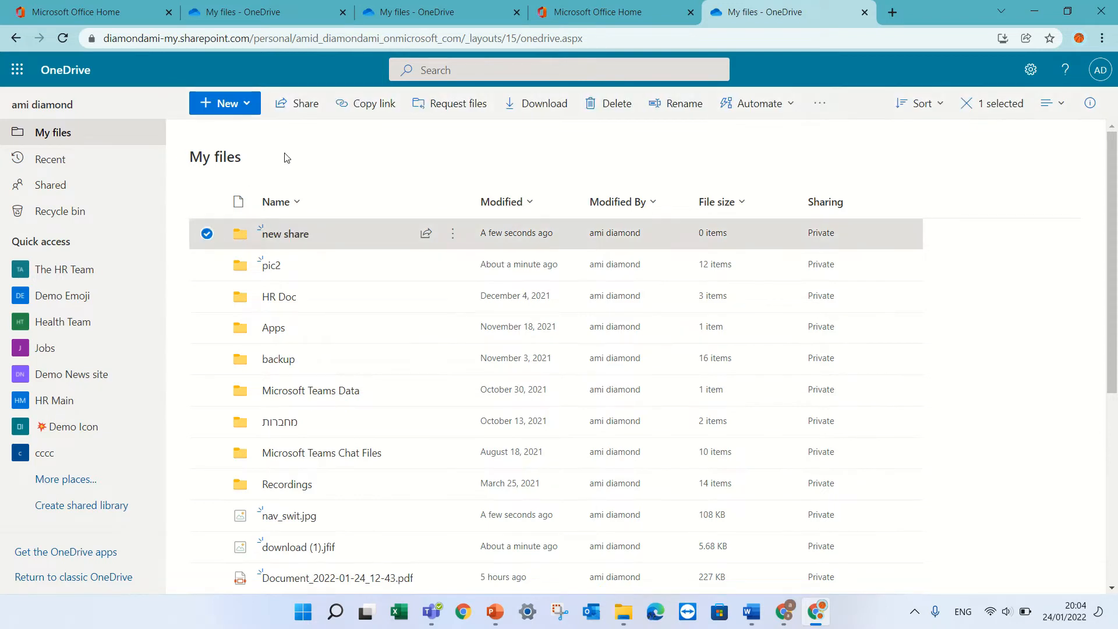
# Step: Set the new share folder's sharing link to Specific people with Allow editing on
pyautogui.click(449, 235)
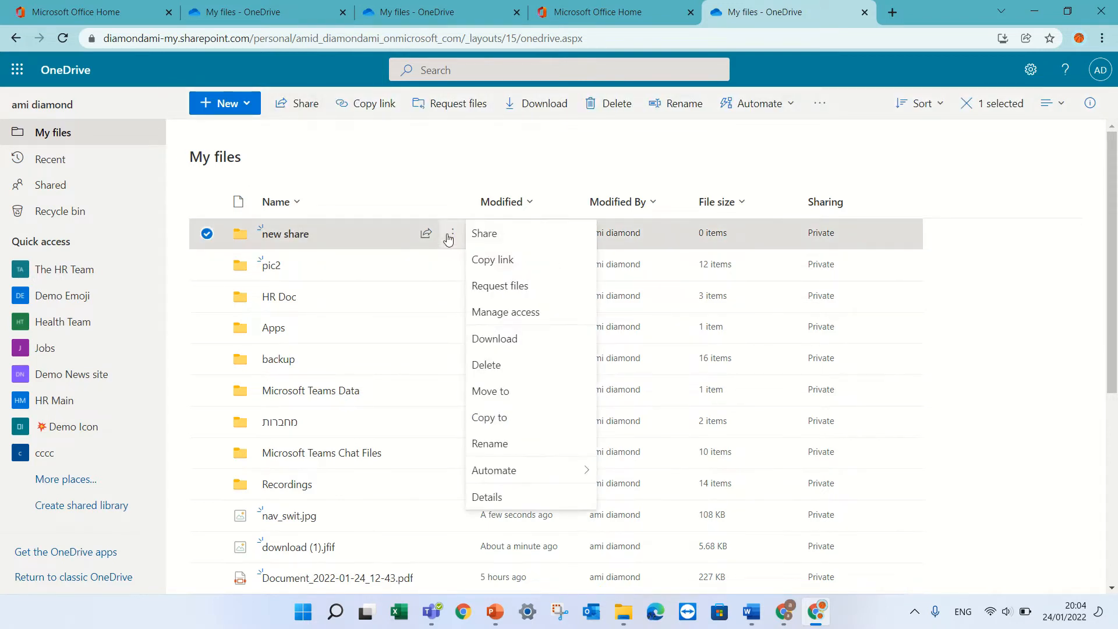
pyautogui.click(513, 234)
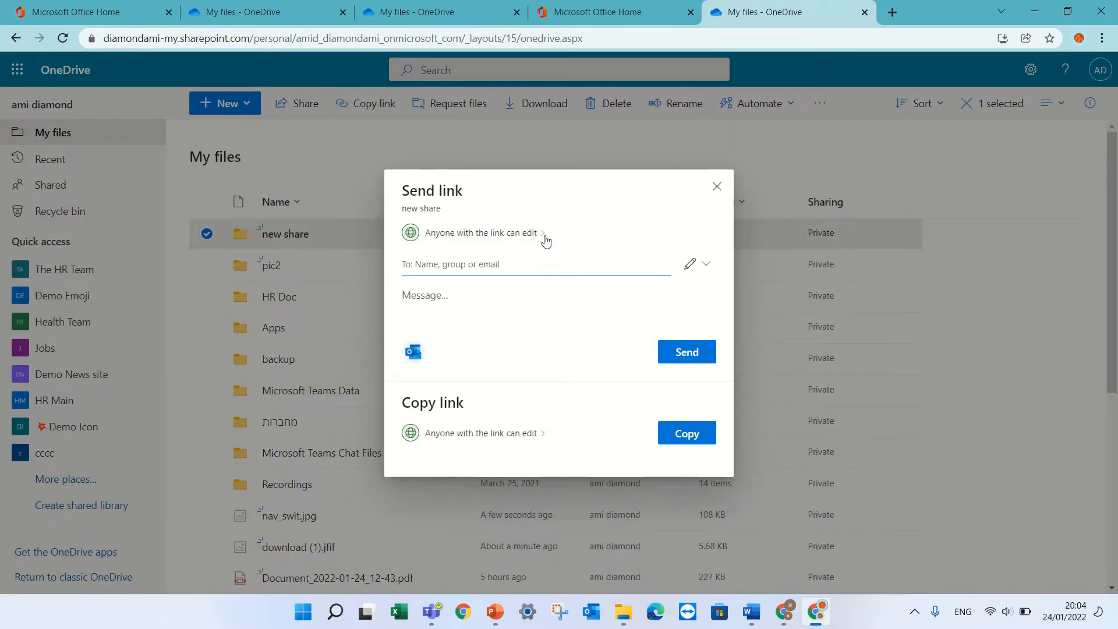
pyautogui.click(543, 236)
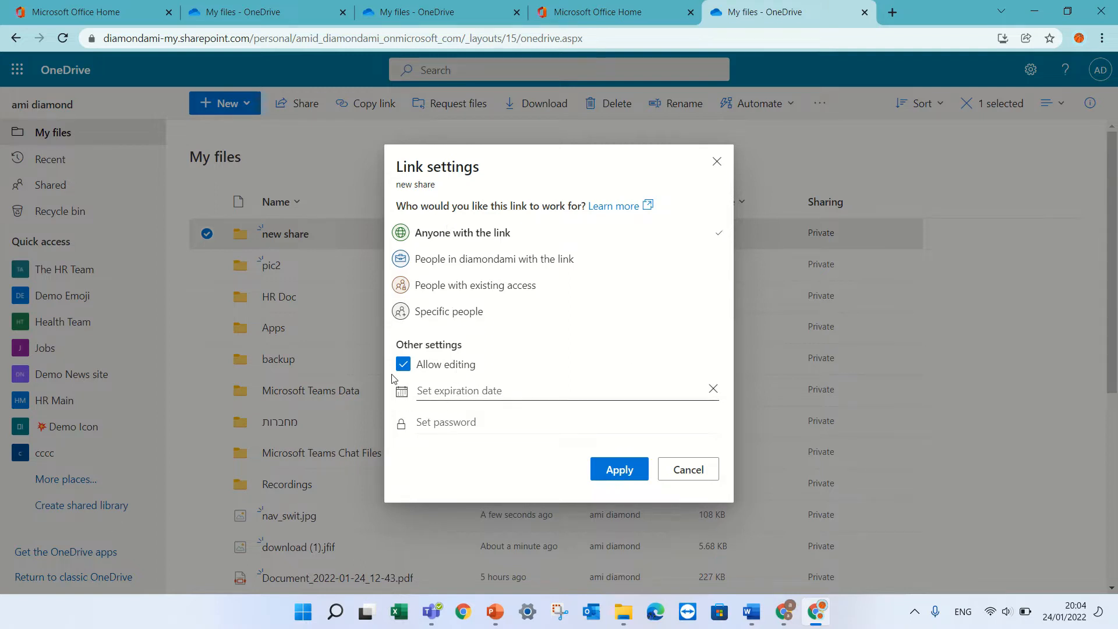
pyautogui.click(420, 365)
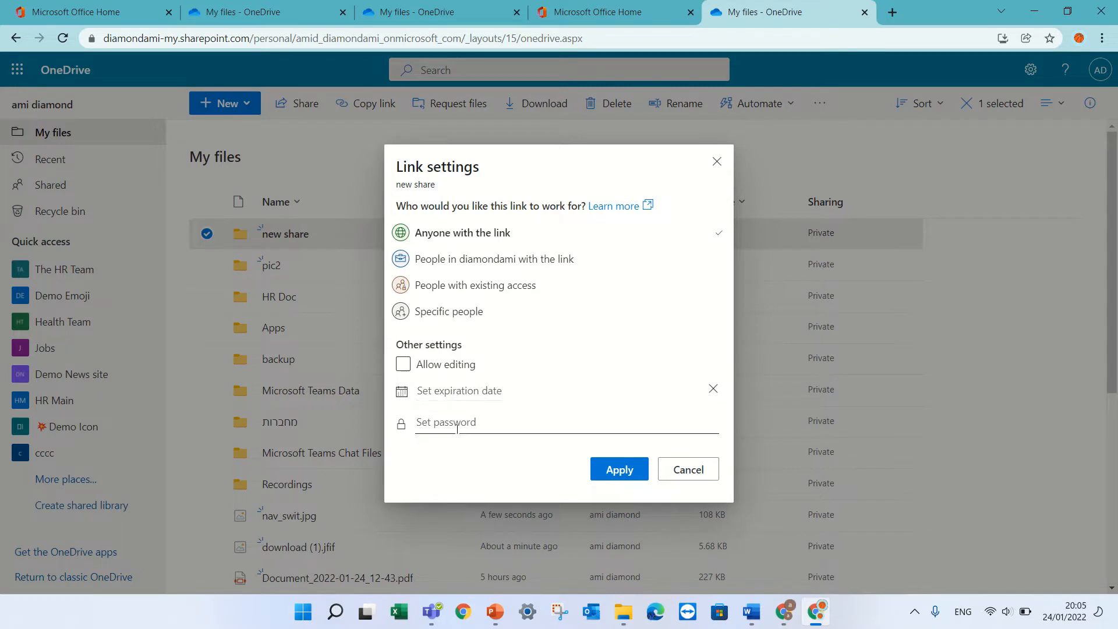
pyautogui.click(472, 265)
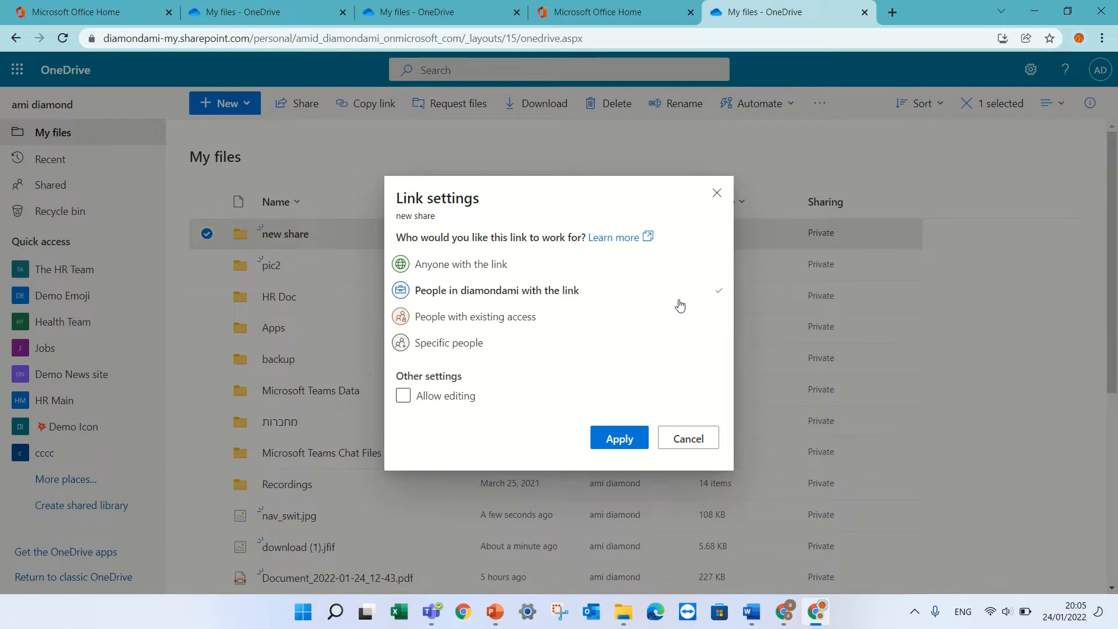
pyautogui.click(502, 318)
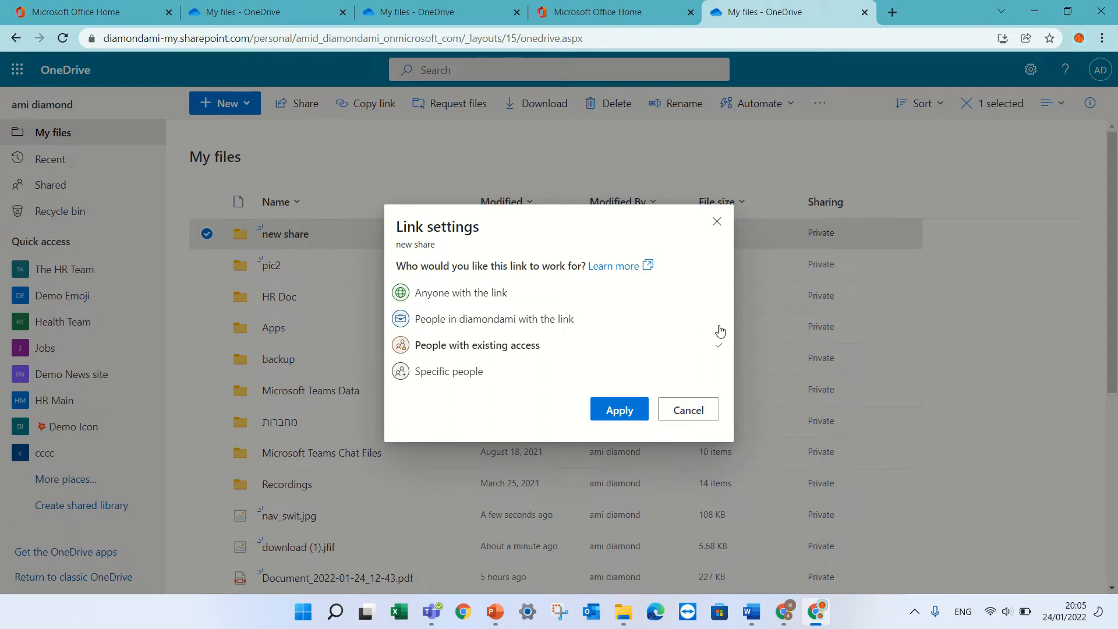
pyautogui.click(469, 372)
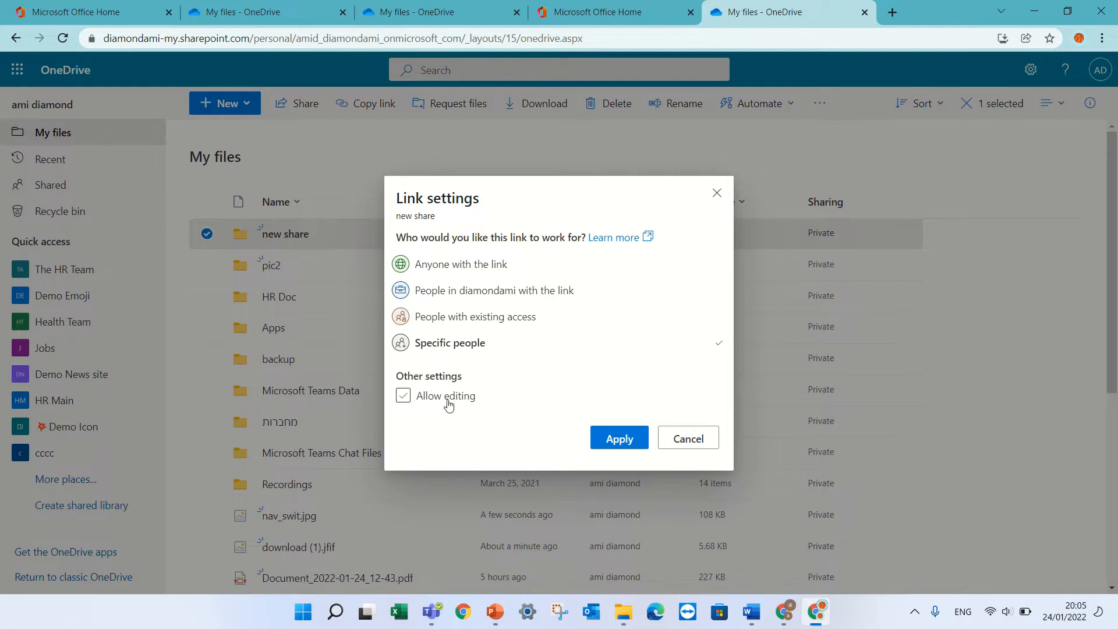
pyautogui.click(404, 397)
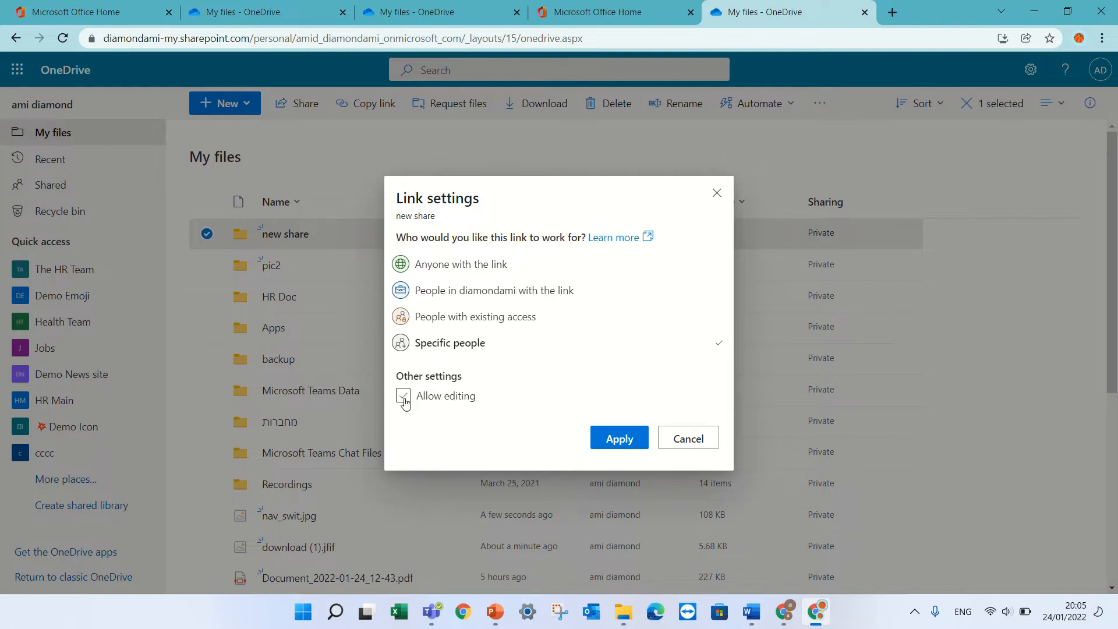
pyautogui.click(623, 441)
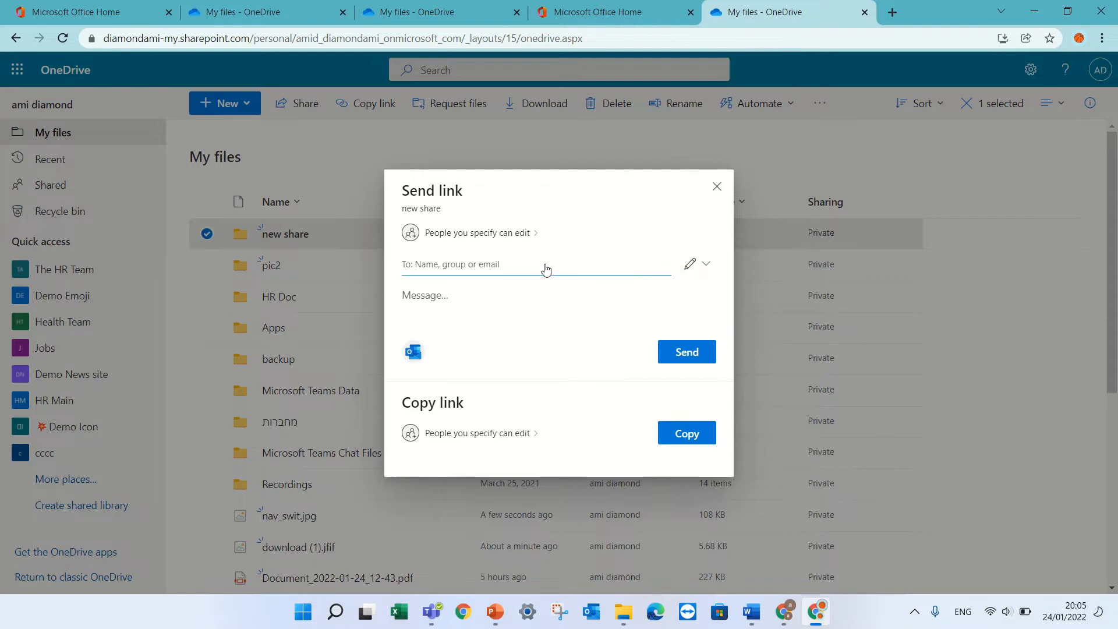
# Step: Add a directory colleague and an external e-mail address as link recipients
pyautogui.write('ale')
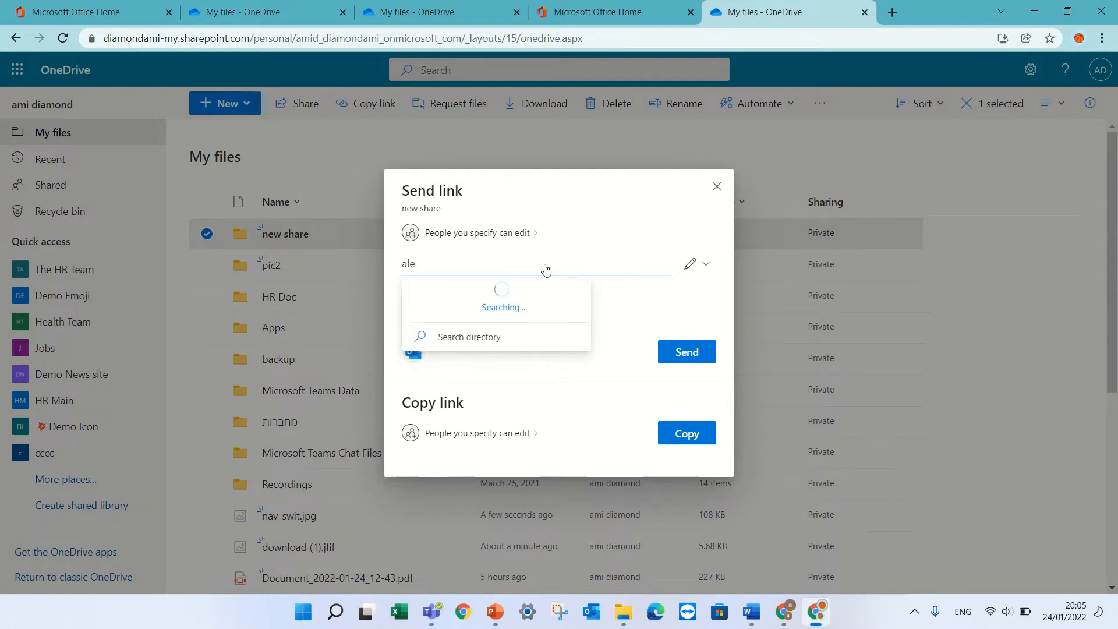
pyautogui.write('xw')
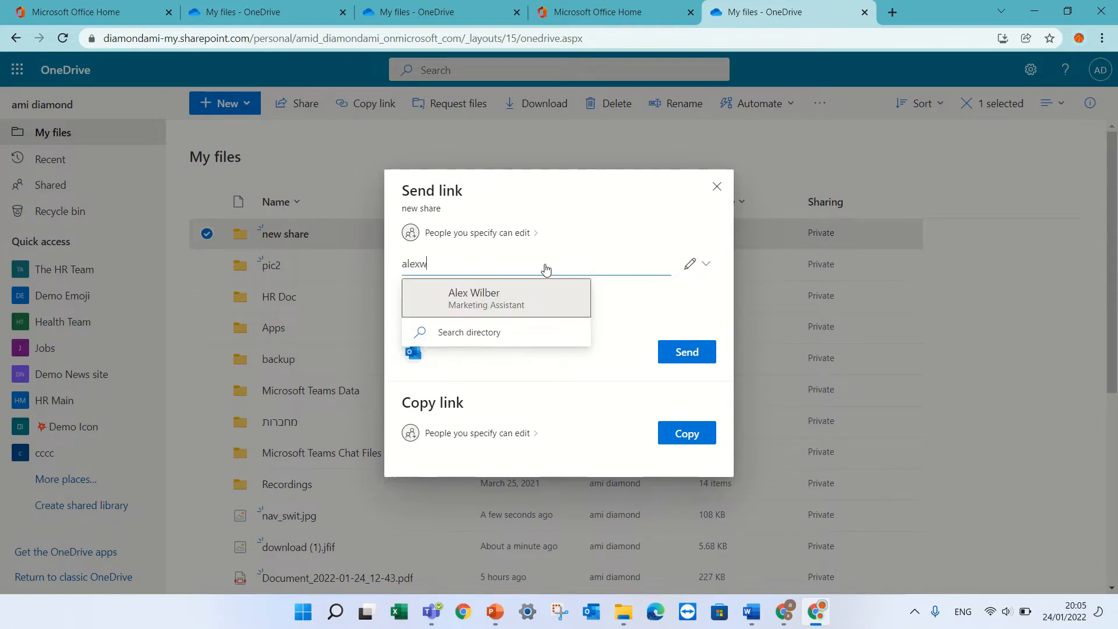
pyautogui.click(496, 294)
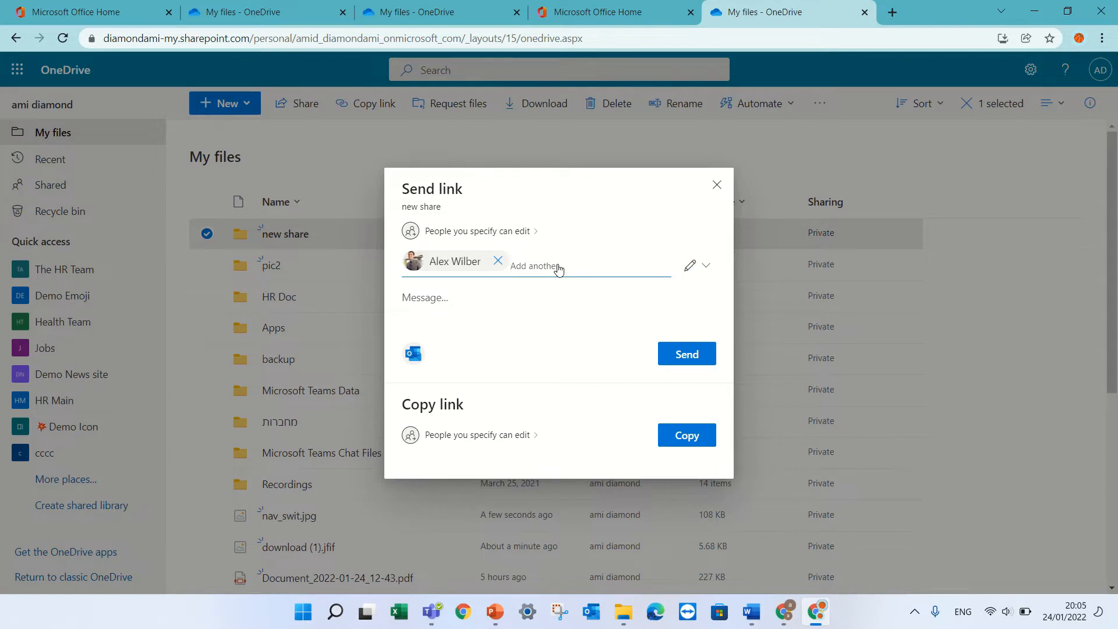
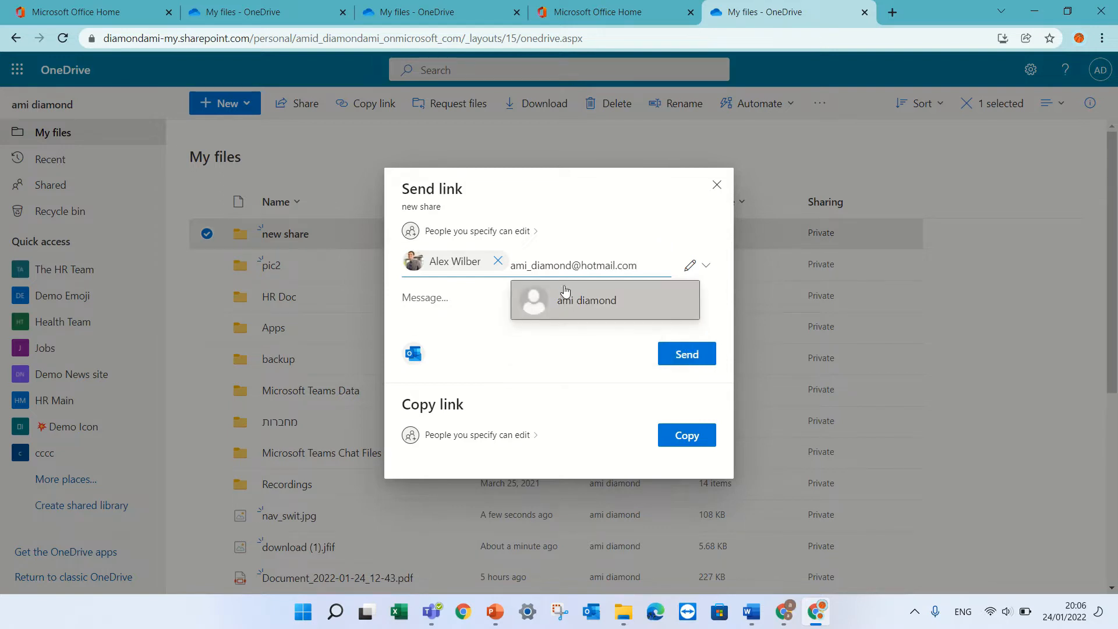
pyautogui.click(574, 301)
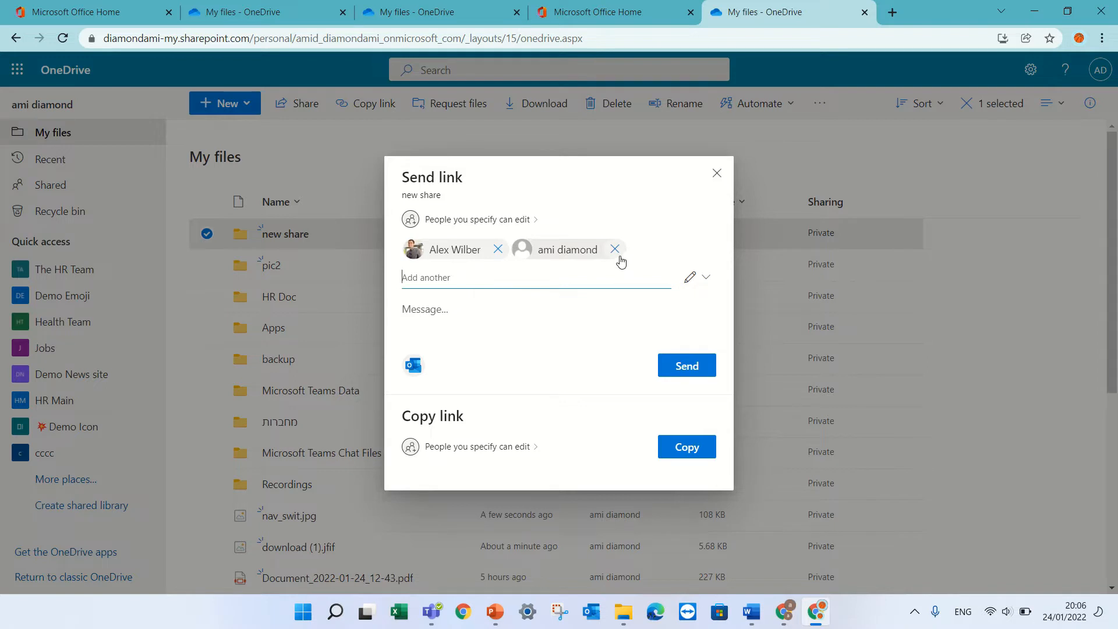
pyautogui.click(701, 283)
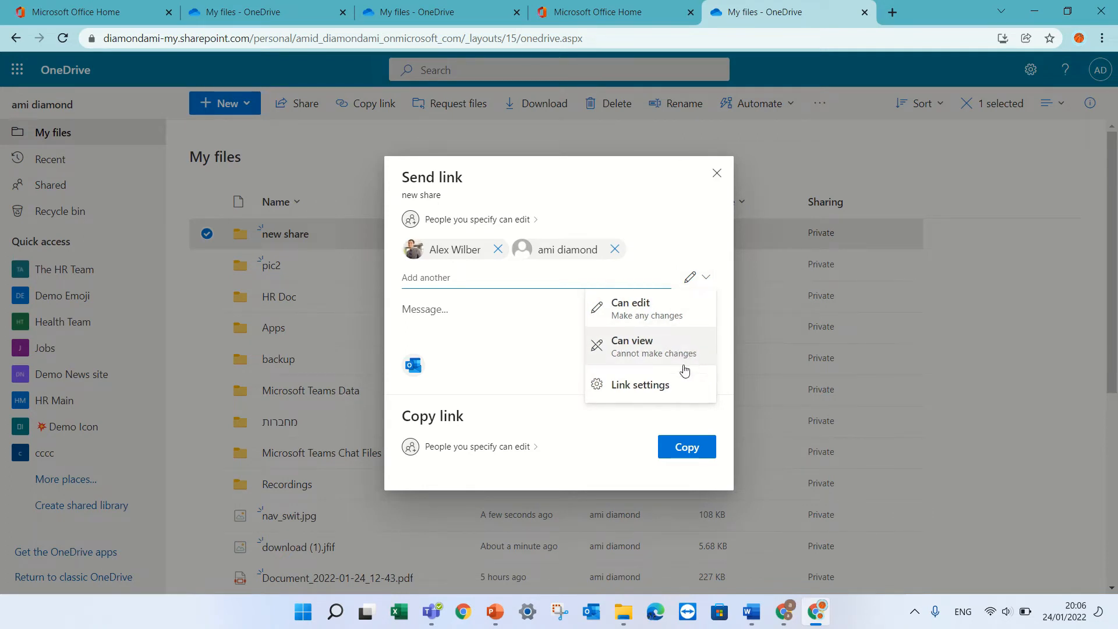
# Step: Send the new share link to both recipients with the message 'this iis for you'
pyautogui.click(641, 384)
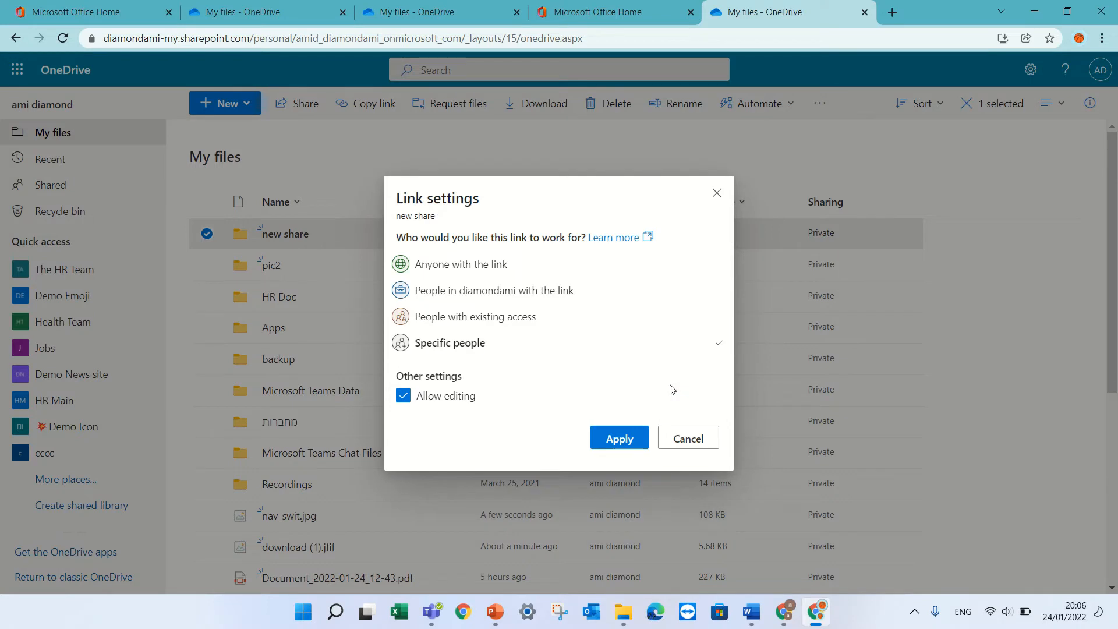
pyautogui.click(706, 446)
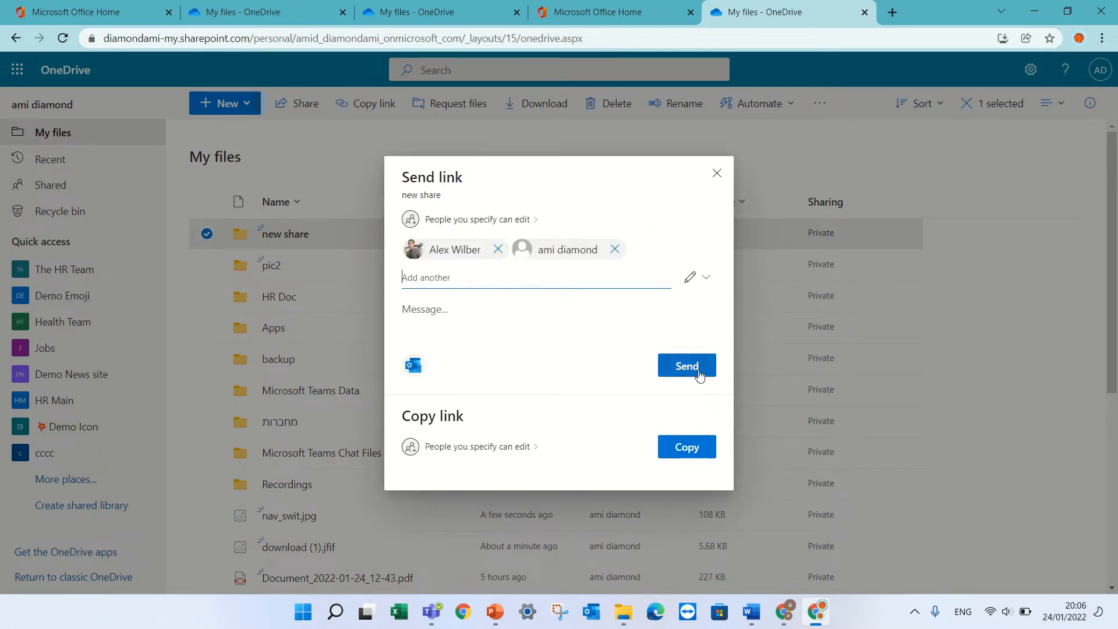
pyautogui.click(425, 304)
pyautogui.write('this')
pyautogui.write(' is')
pyautogui.click(693, 369)
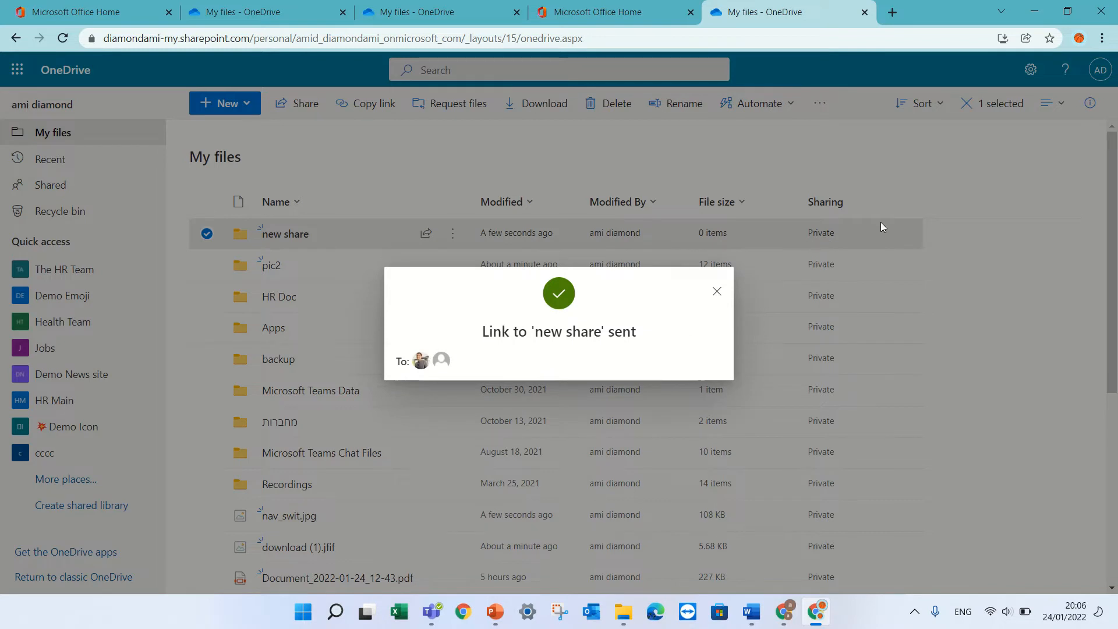
pyautogui.click(719, 179)
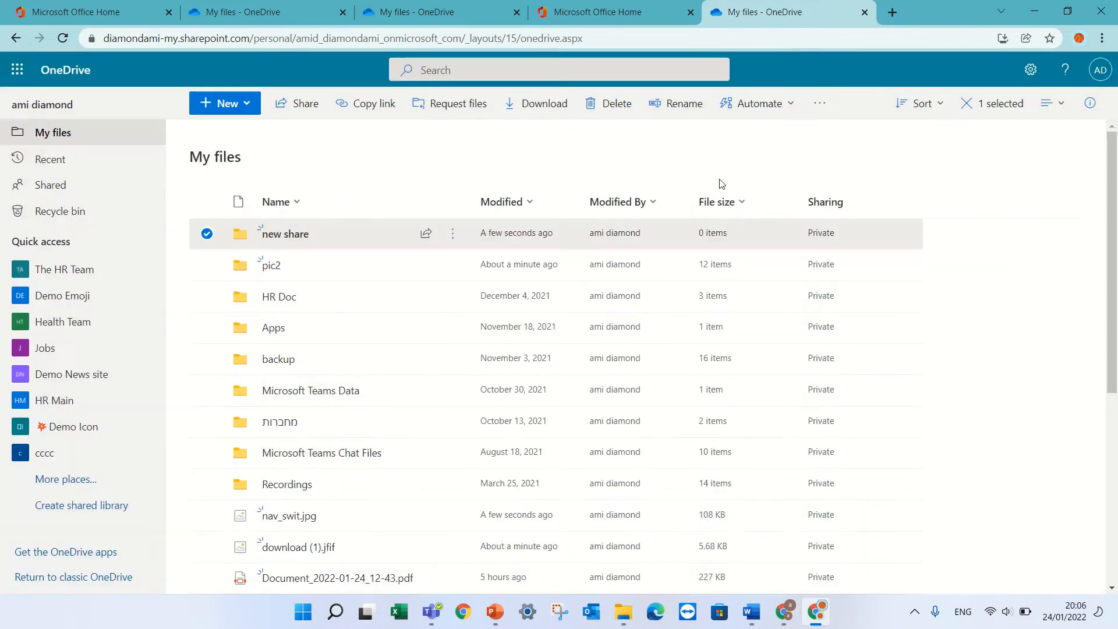
# Step: Refresh My files and review new share's Manage Access link settings, then close the panel
pyautogui.click(62, 38)
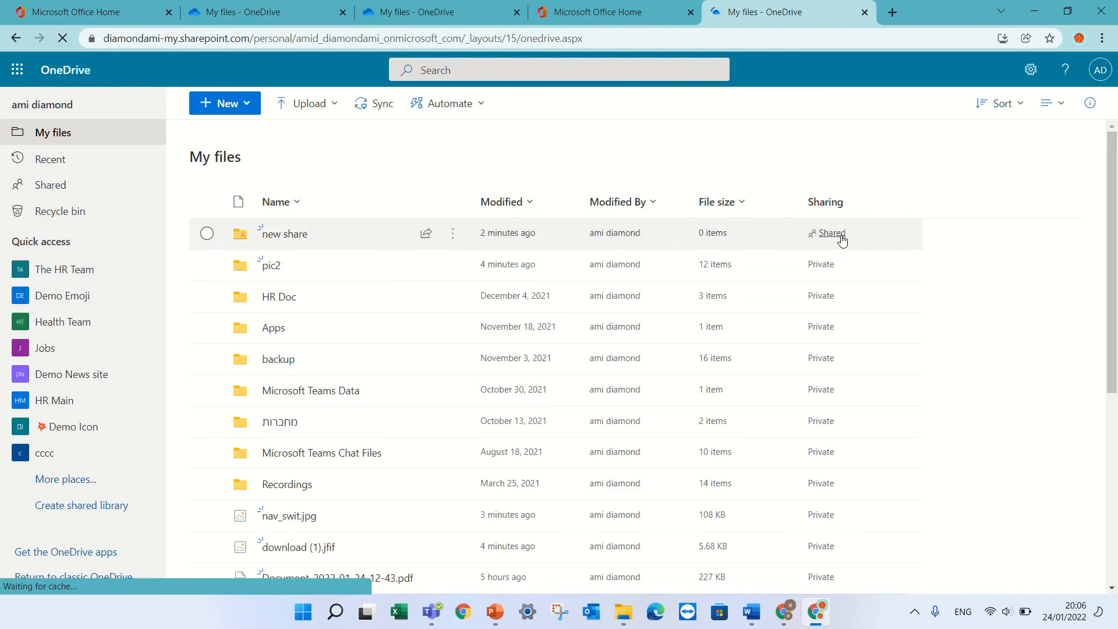
pyautogui.click(836, 237)
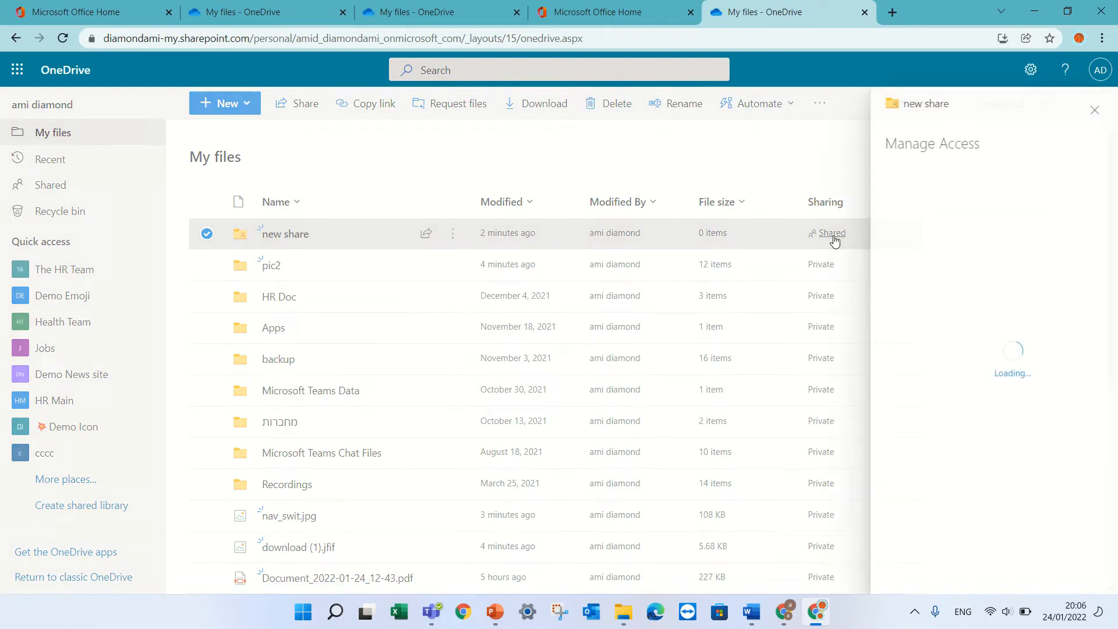
pyautogui.click(984, 322)
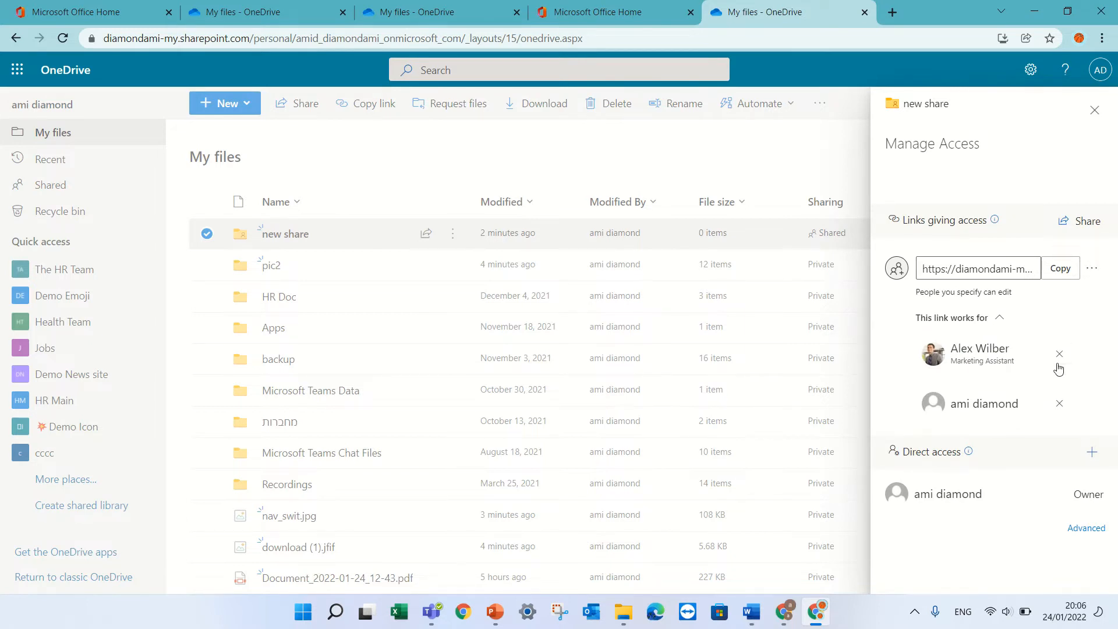
pyautogui.click(1092, 269)
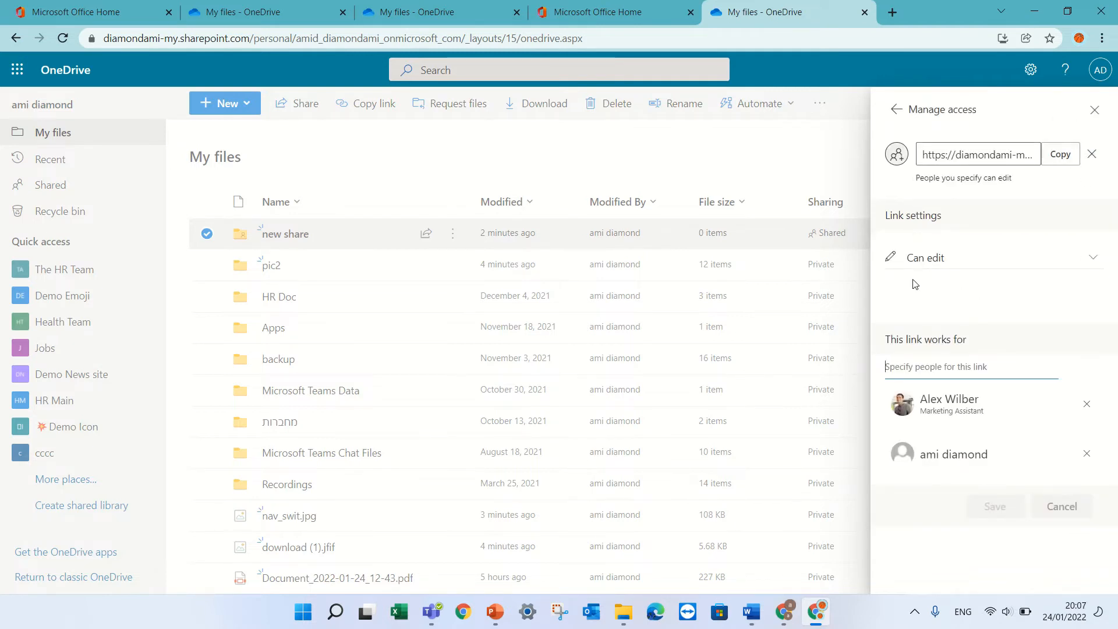
pyautogui.click(914, 260)
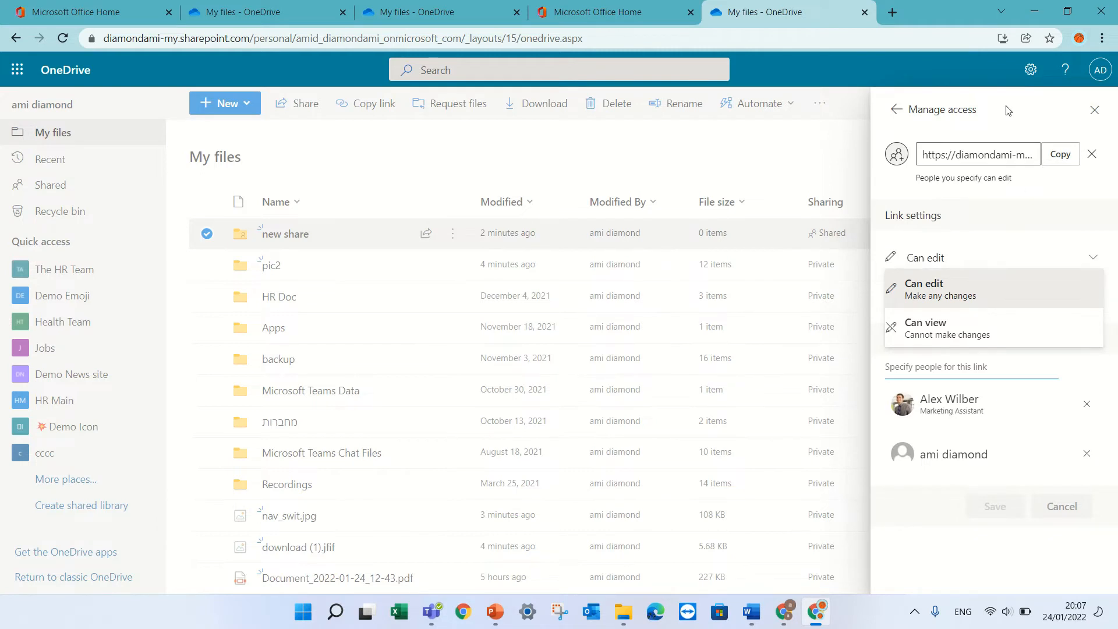
pyautogui.click(897, 111)
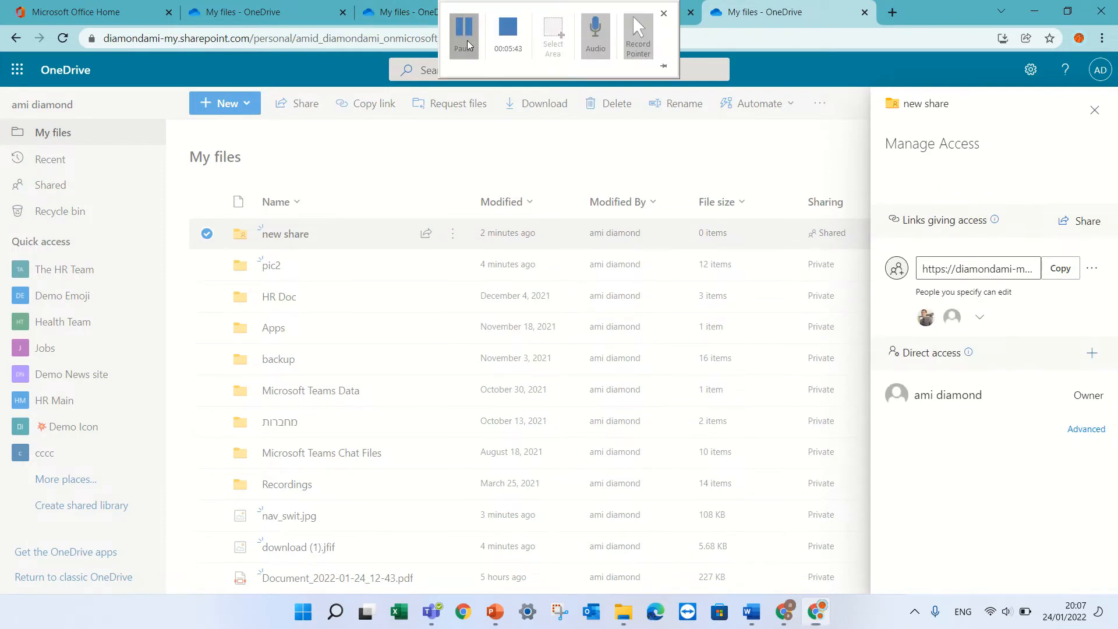
pyautogui.click(571, 144)
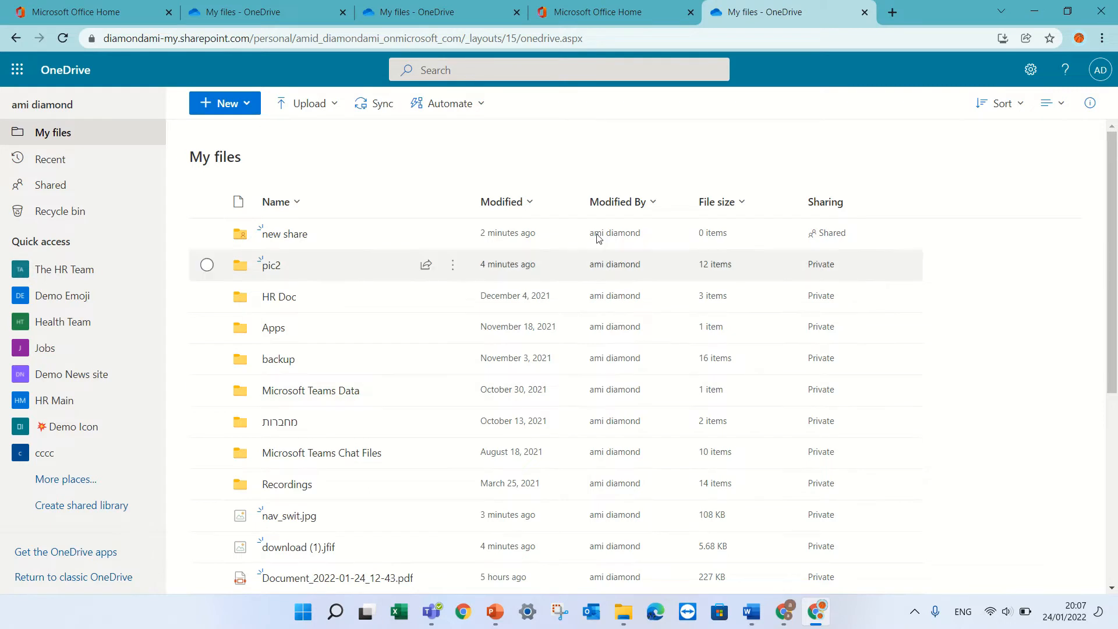
# Step: Create a new Word document and type 'heelefasldjasdlas' into it
pyautogui.click(247, 110)
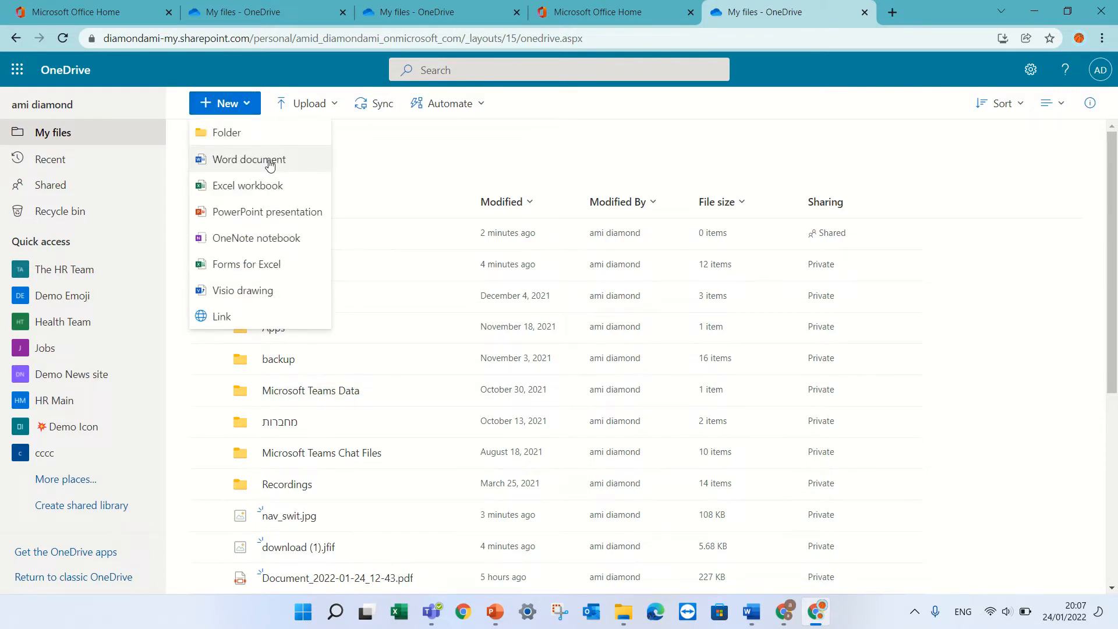
pyautogui.click(270, 164)
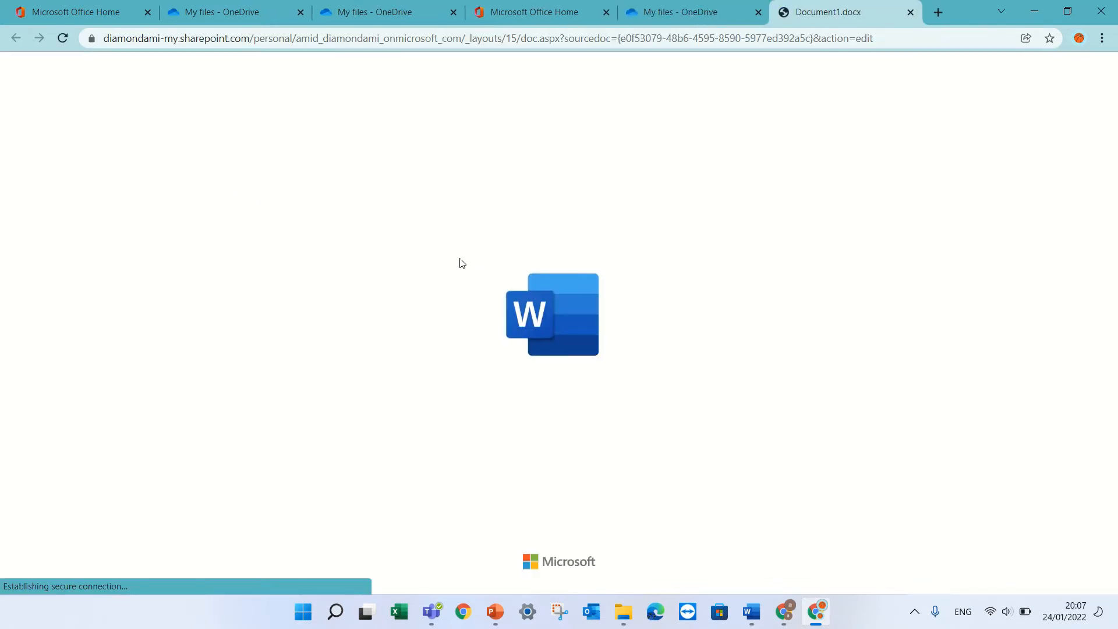
pyautogui.write('h')
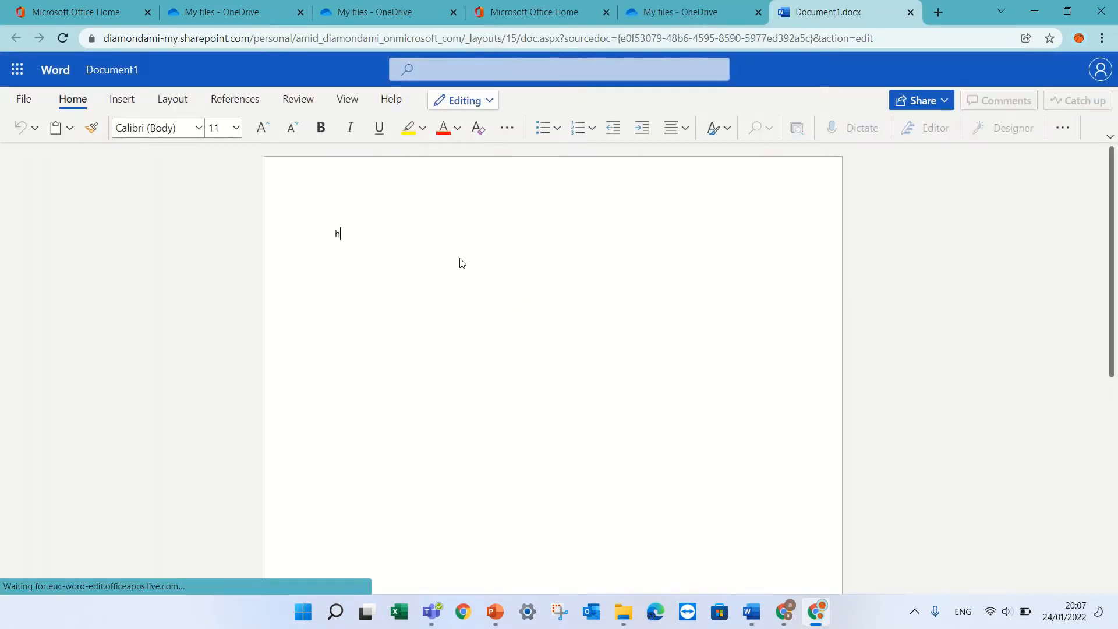
pyautogui.write('eelefasldjasdlas')
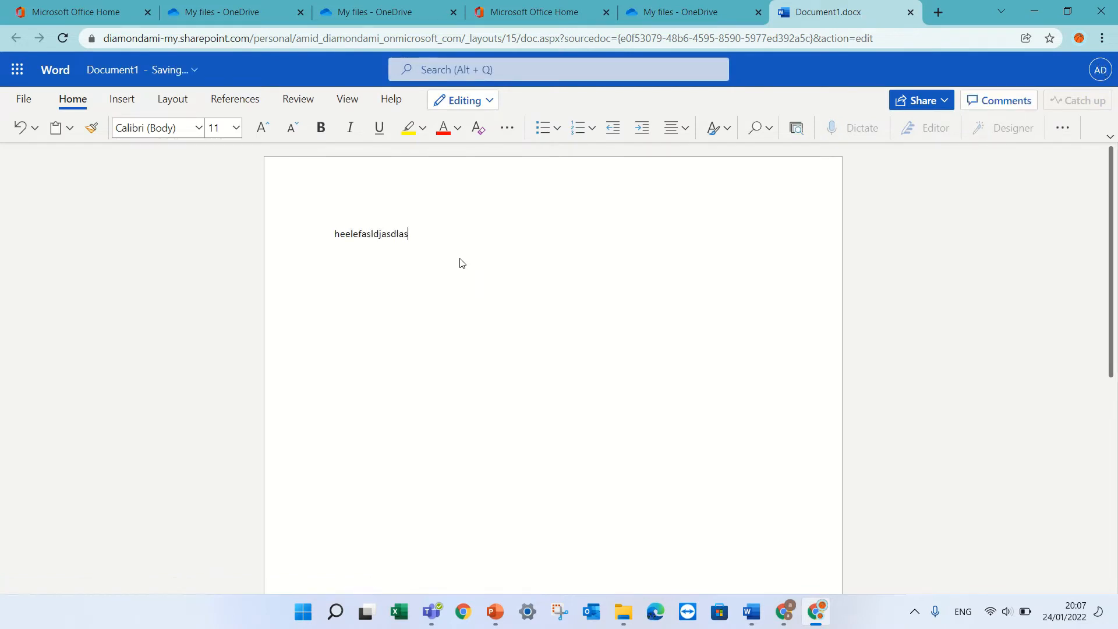
# Step: Rename the document to test1 and go to its Documents folder in OneDrive
pyautogui.click(188, 72)
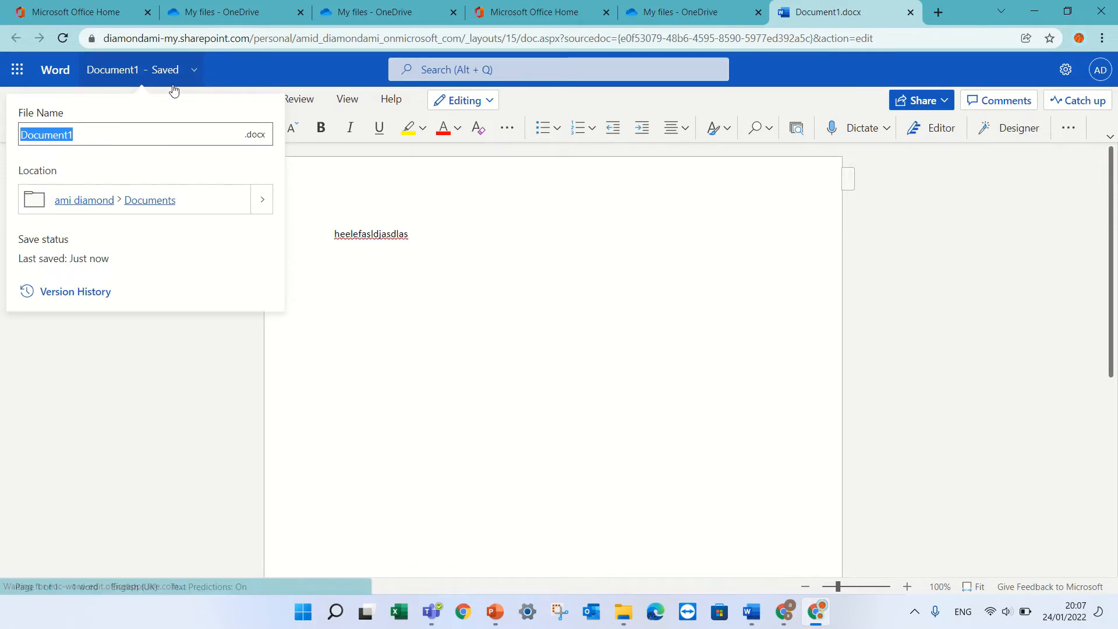
pyautogui.write('test1')
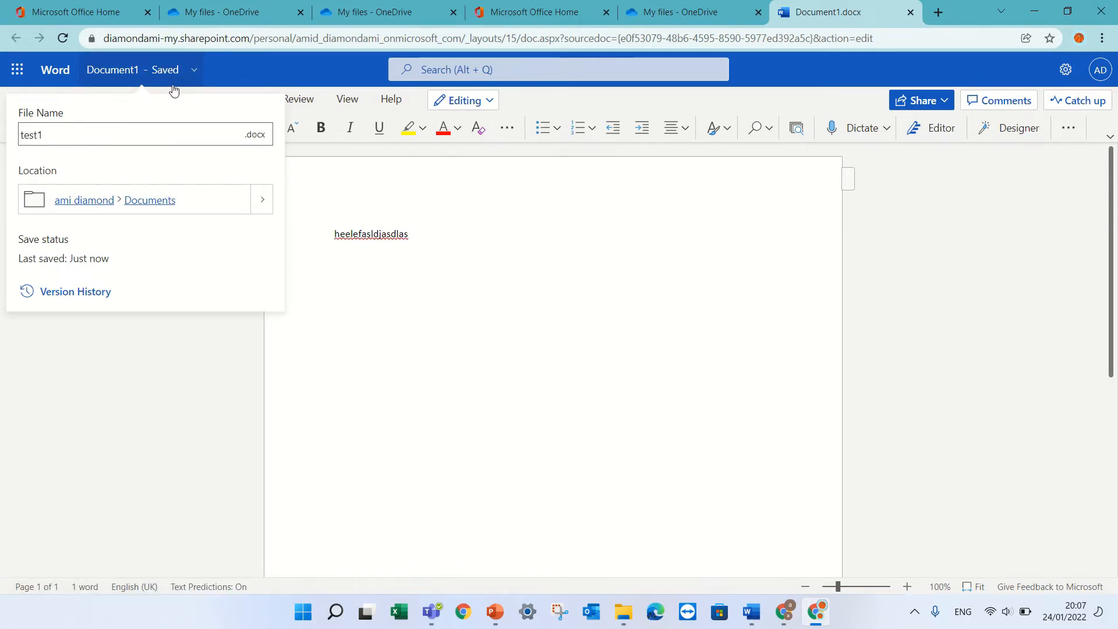
pyautogui.click(342, 193)
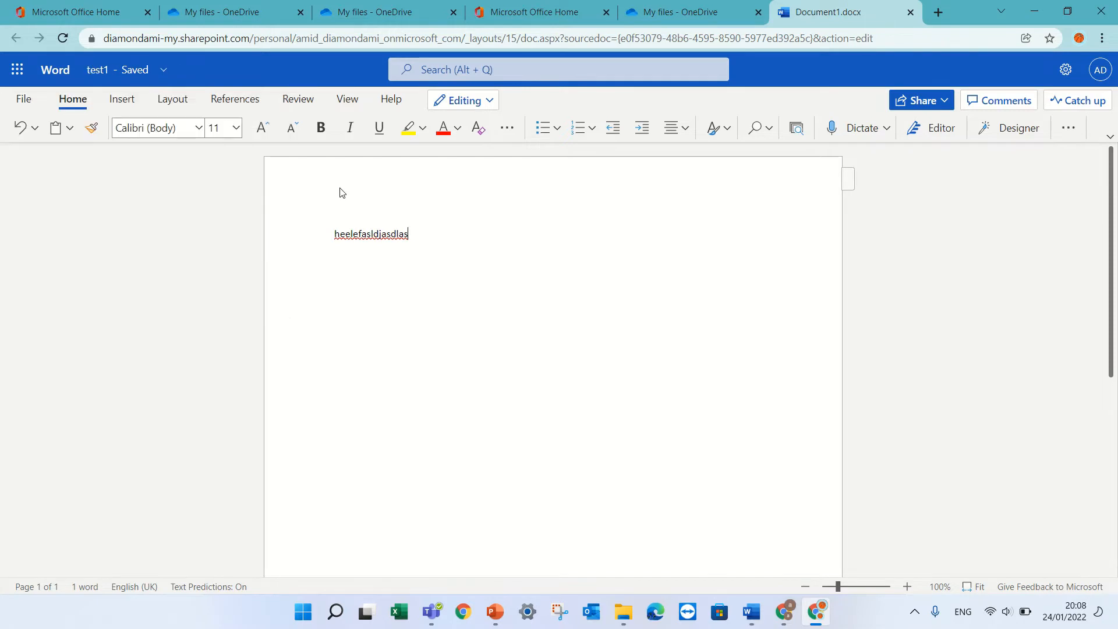
pyautogui.click(156, 71)
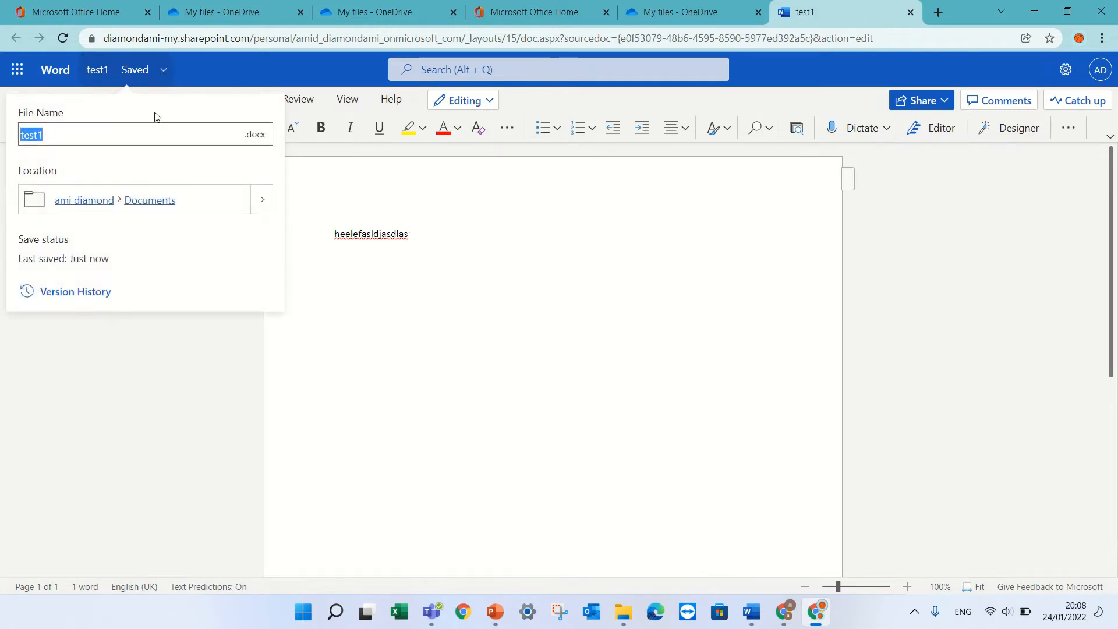
pyautogui.click(156, 201)
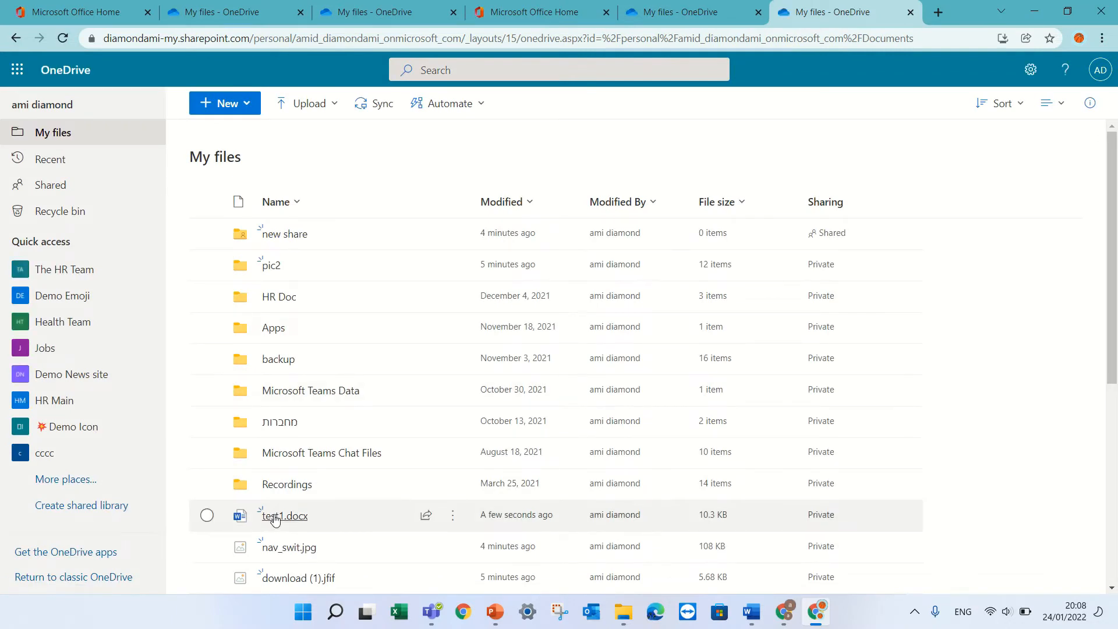
pyautogui.click(208, 516)
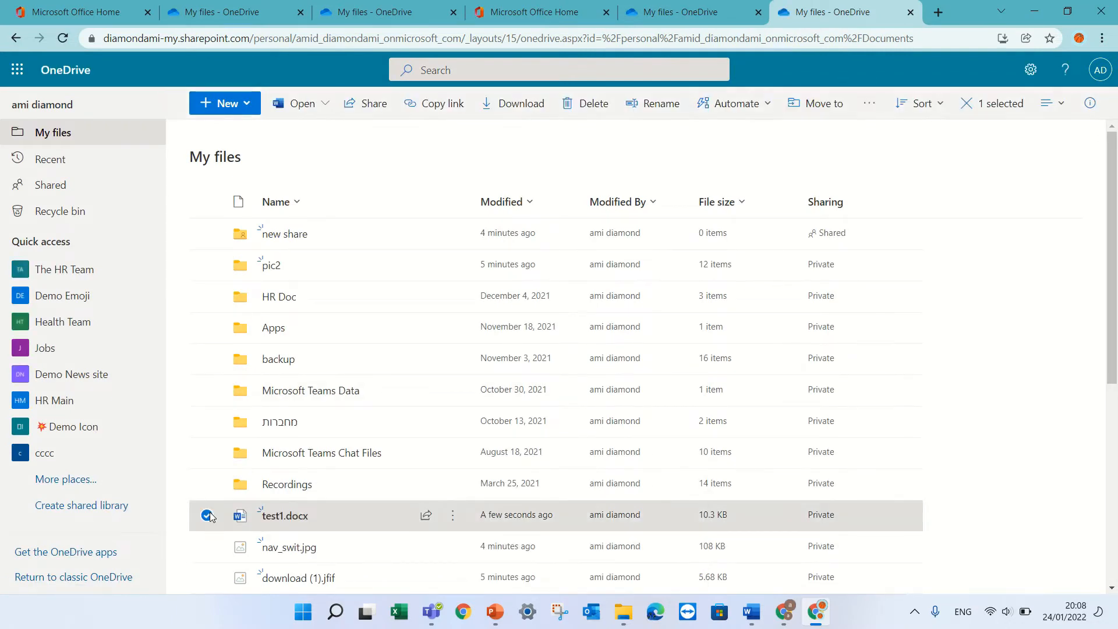
pyautogui.click(452, 516)
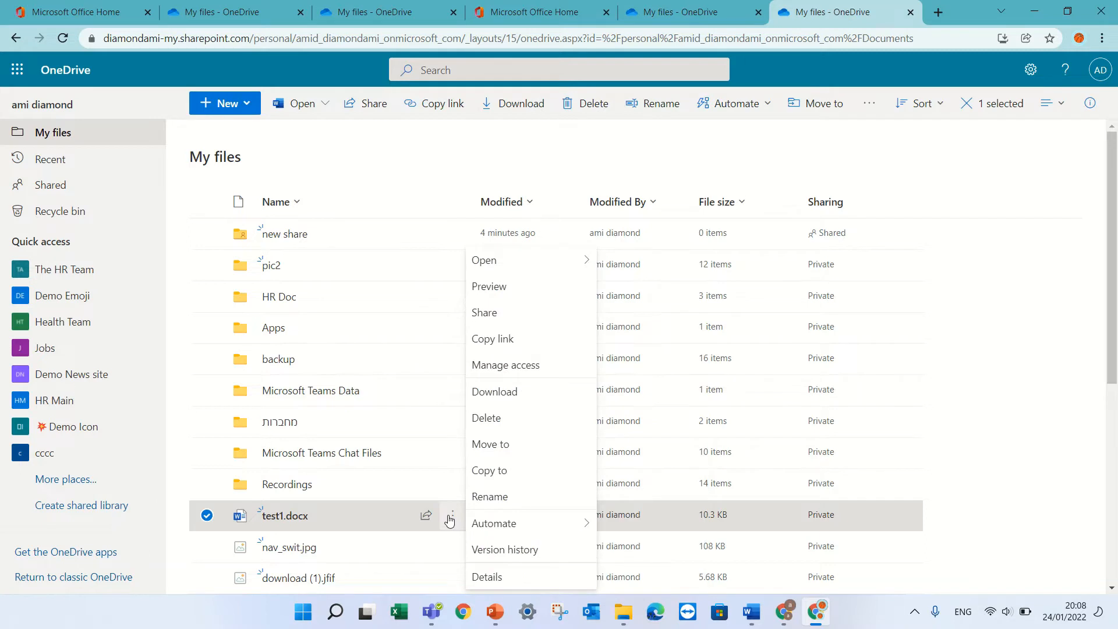
pyautogui.click(531, 561)
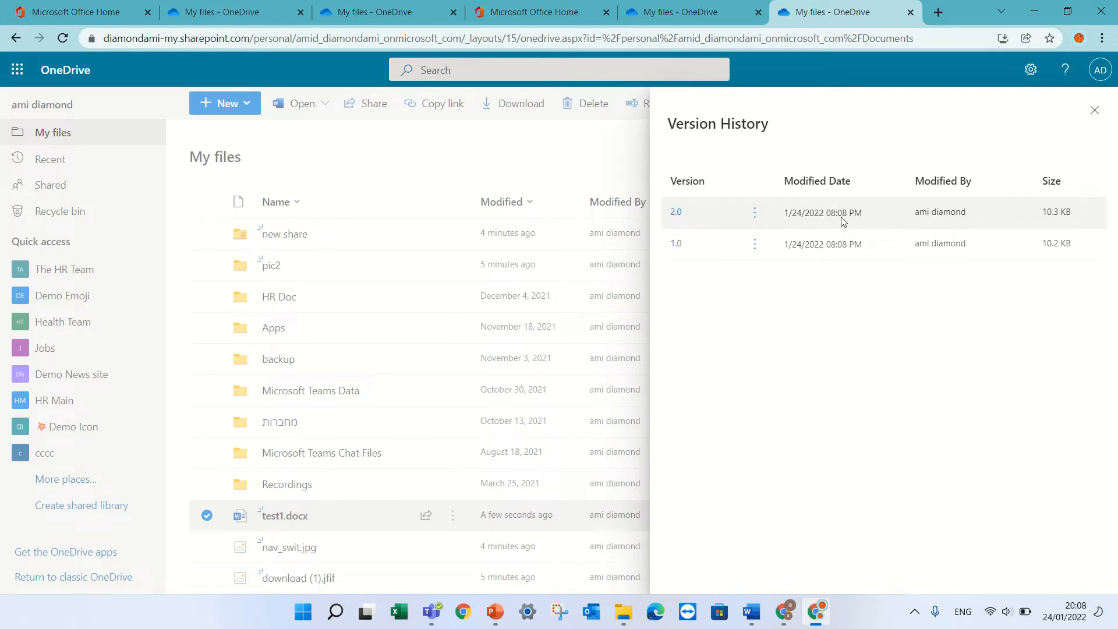
pyautogui.click(755, 213)
pyautogui.click(833, 321)
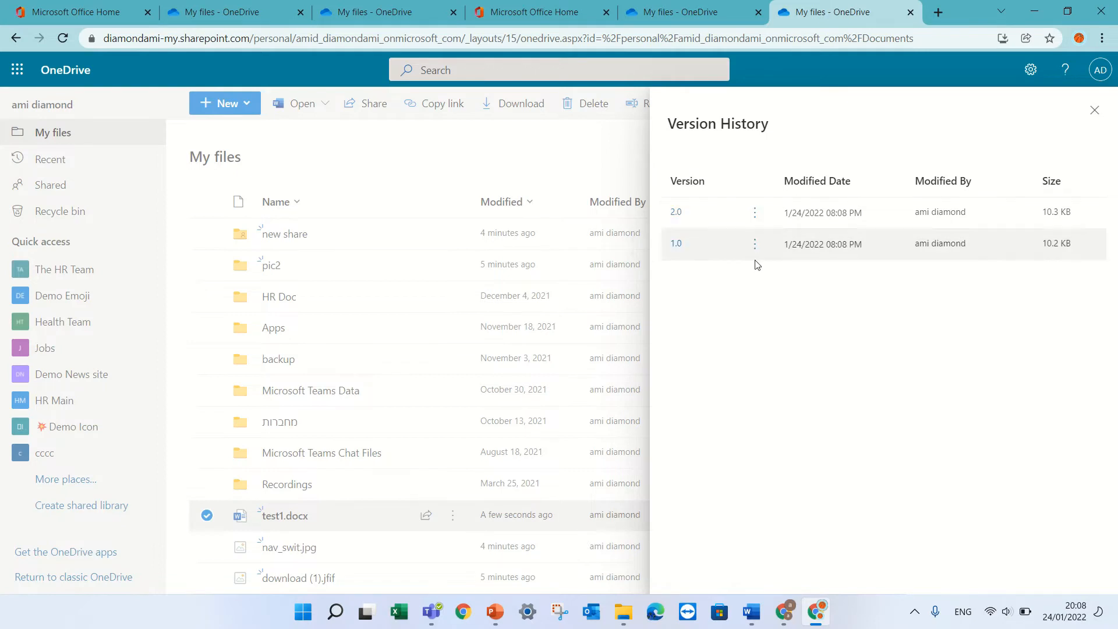
pyautogui.click(754, 247)
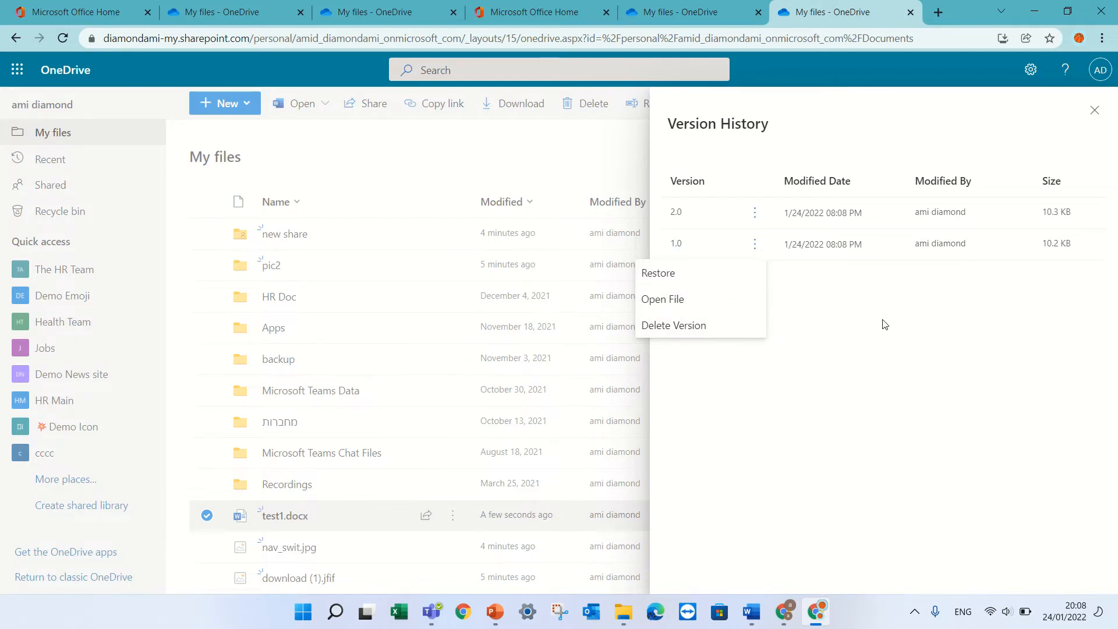
pyautogui.click(1094, 110)
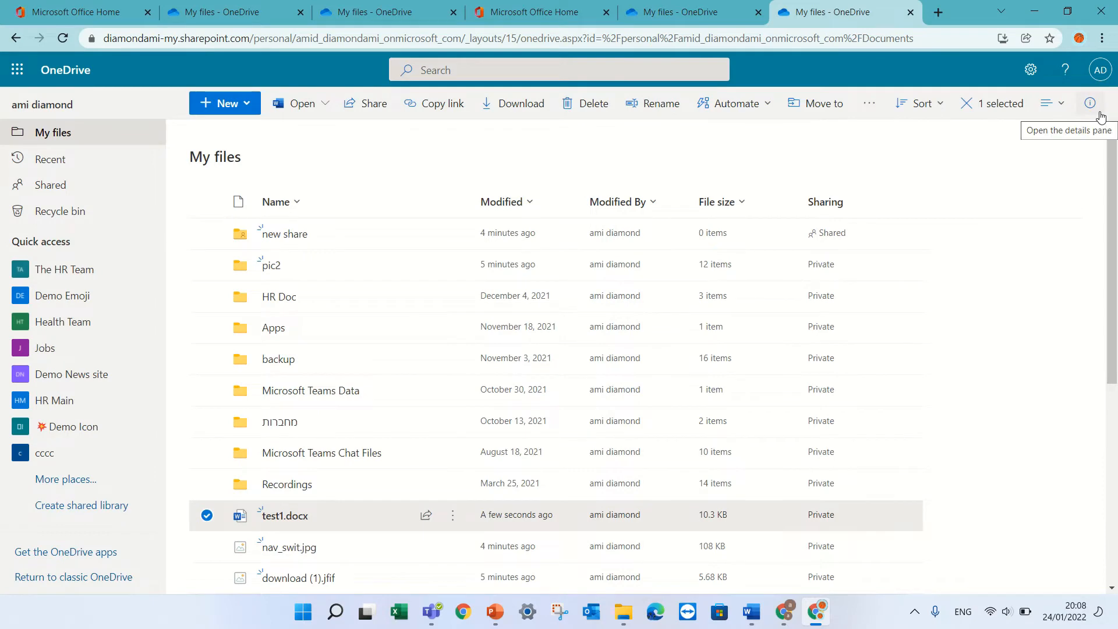
# Step: Delete test1.docx from My files and check it in the Recycle bin
pyautogui.click(587, 104)
pyautogui.click(563, 357)
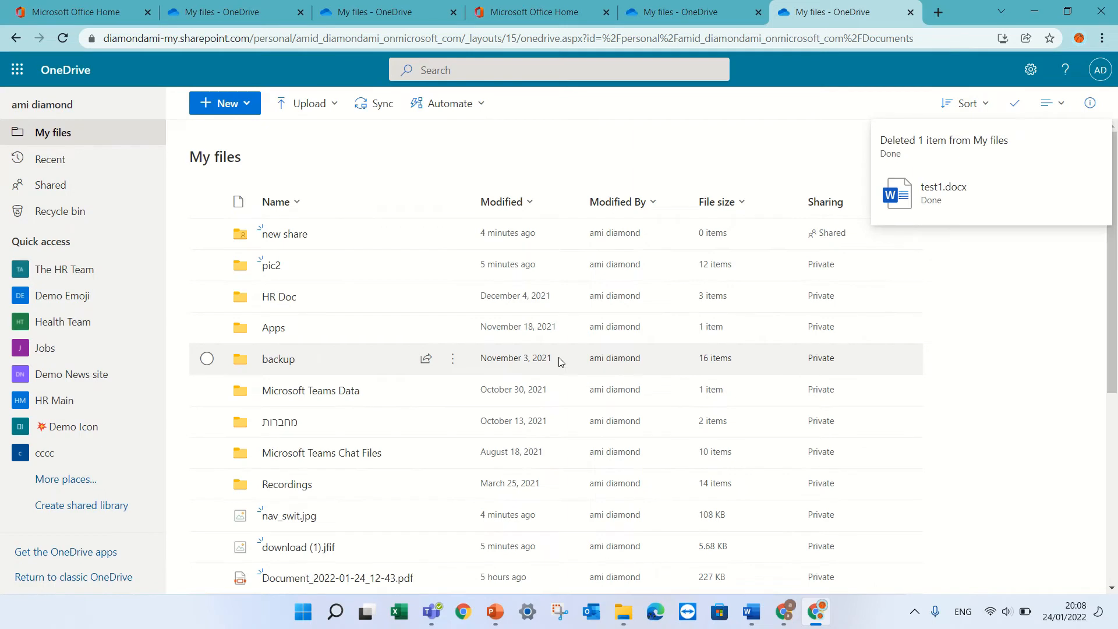
pyautogui.click(72, 217)
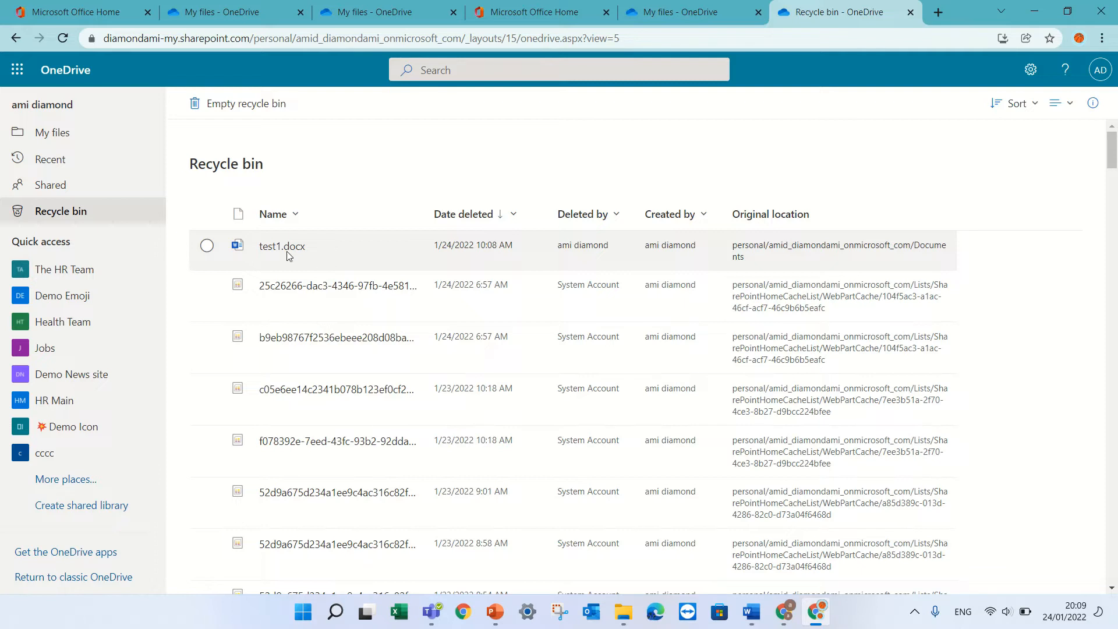
# Step: Restore test1.docx from the Recycle bin and confirm it is back in My files at 10.3 KB
pyautogui.click(207, 245)
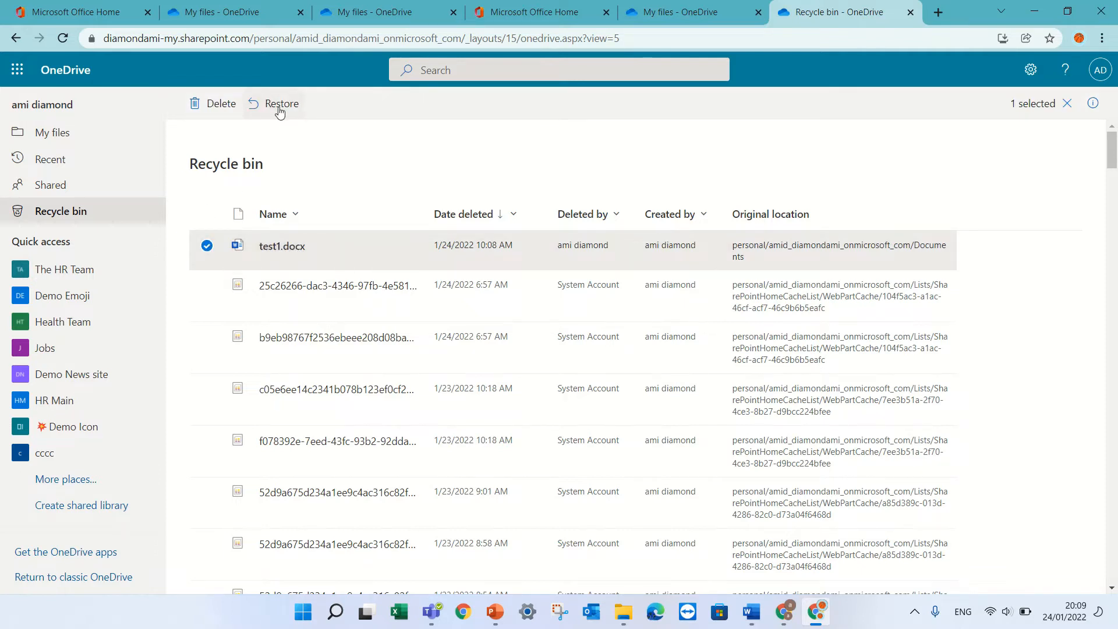
pyautogui.click(280, 105)
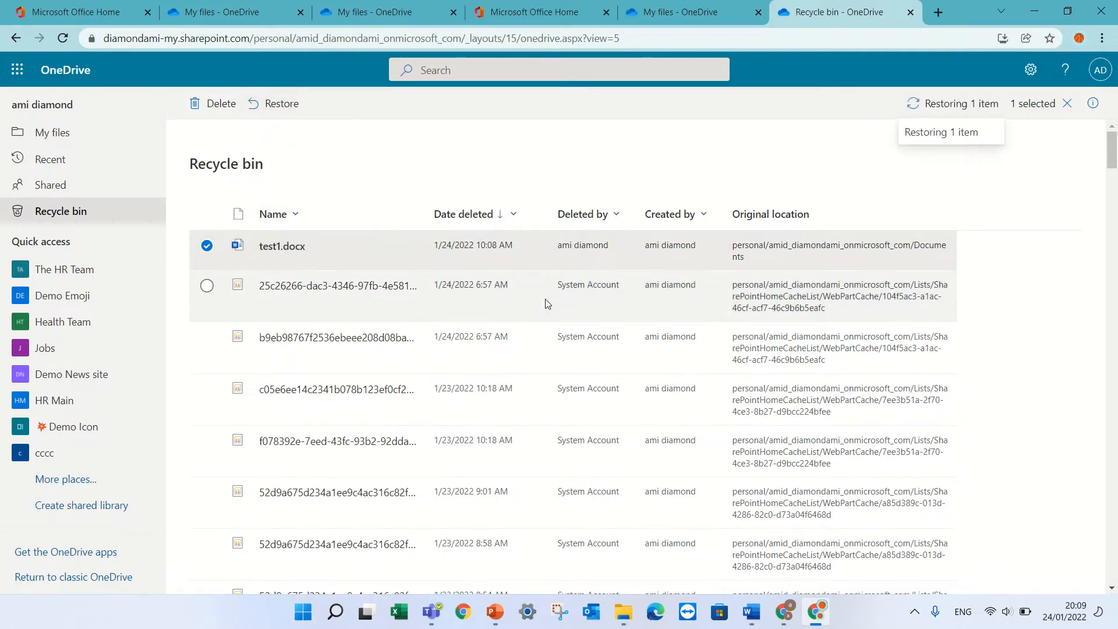
pyautogui.click(51, 132)
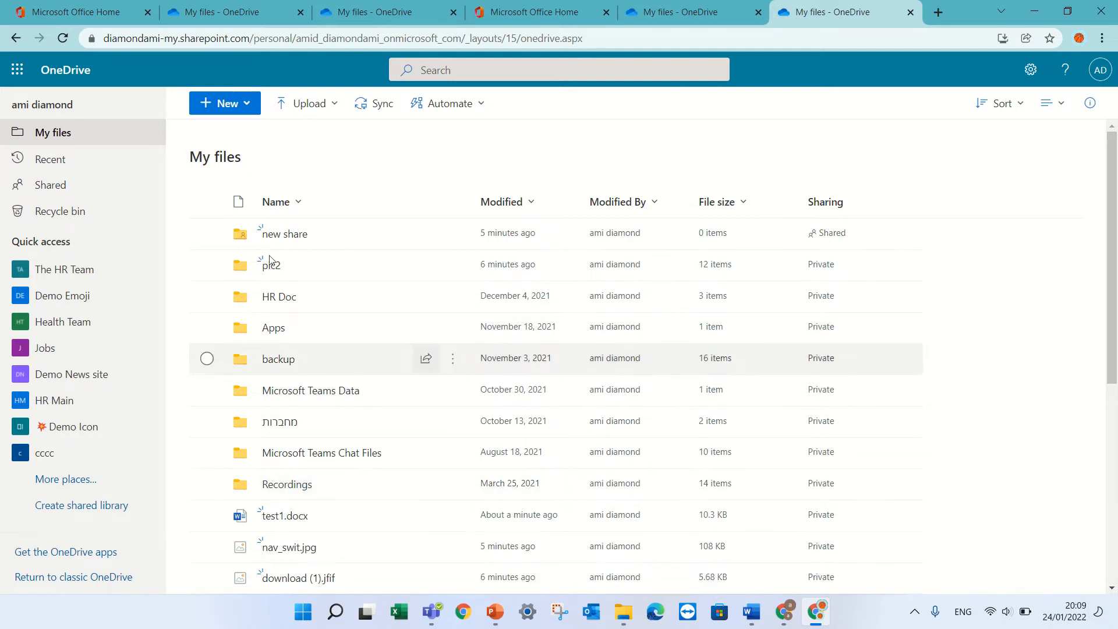
pyautogui.click(54, 187)
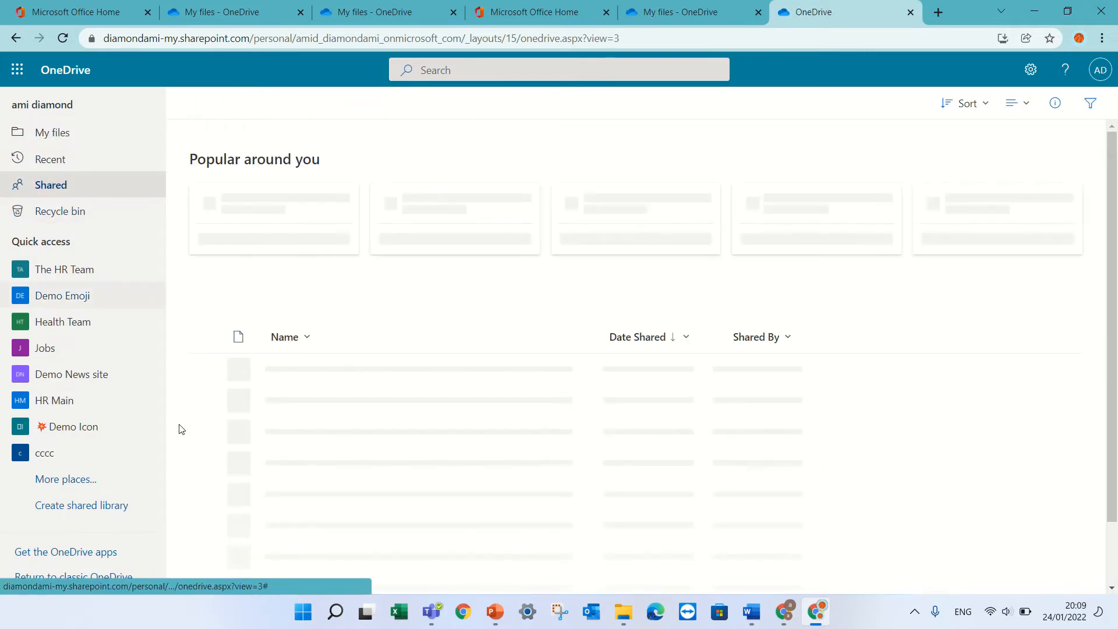
pyautogui.click(314, 105)
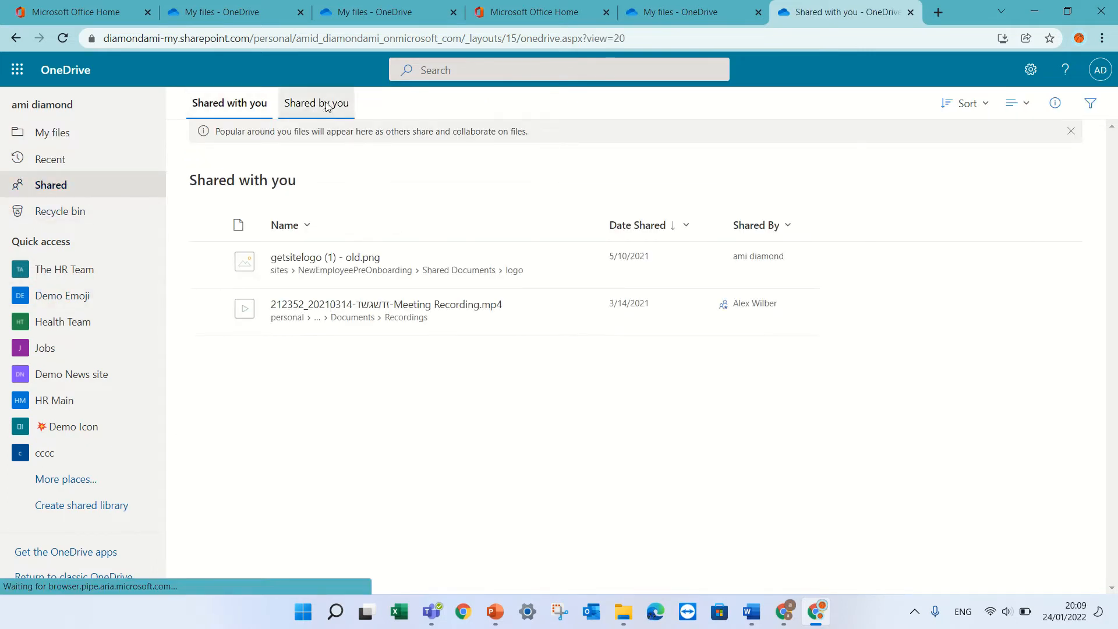
pyautogui.click(239, 104)
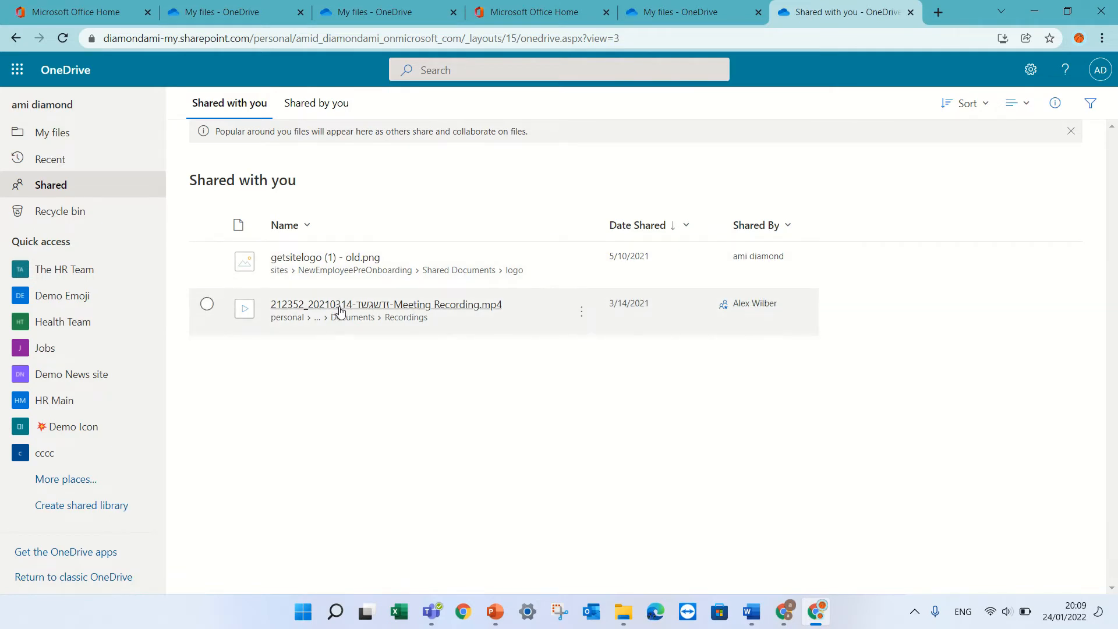
pyautogui.click(323, 105)
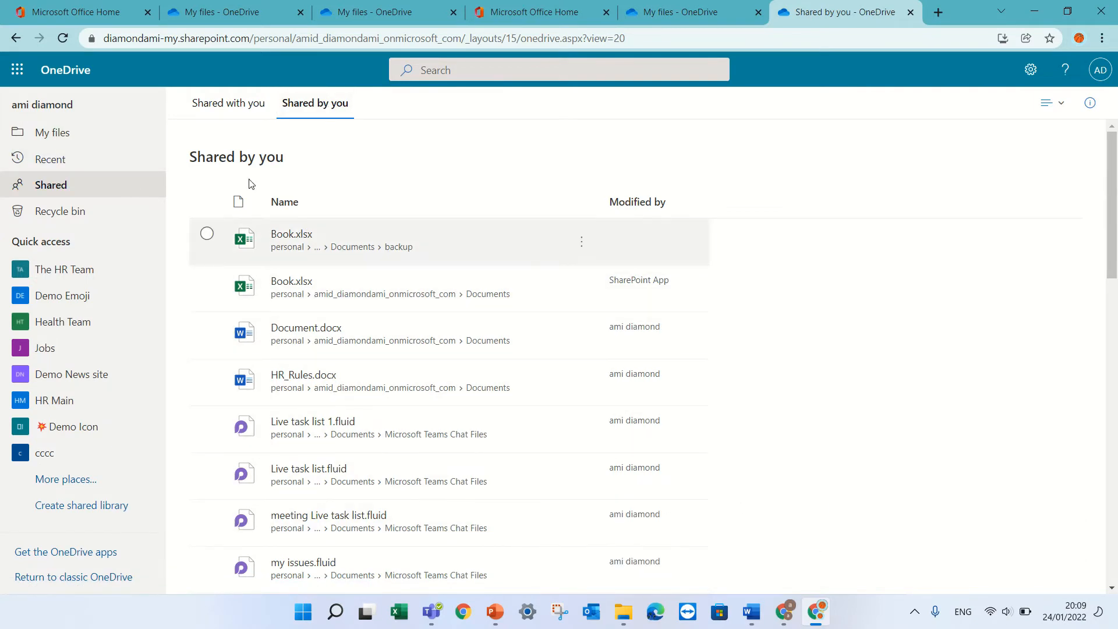
pyautogui.click(220, 105)
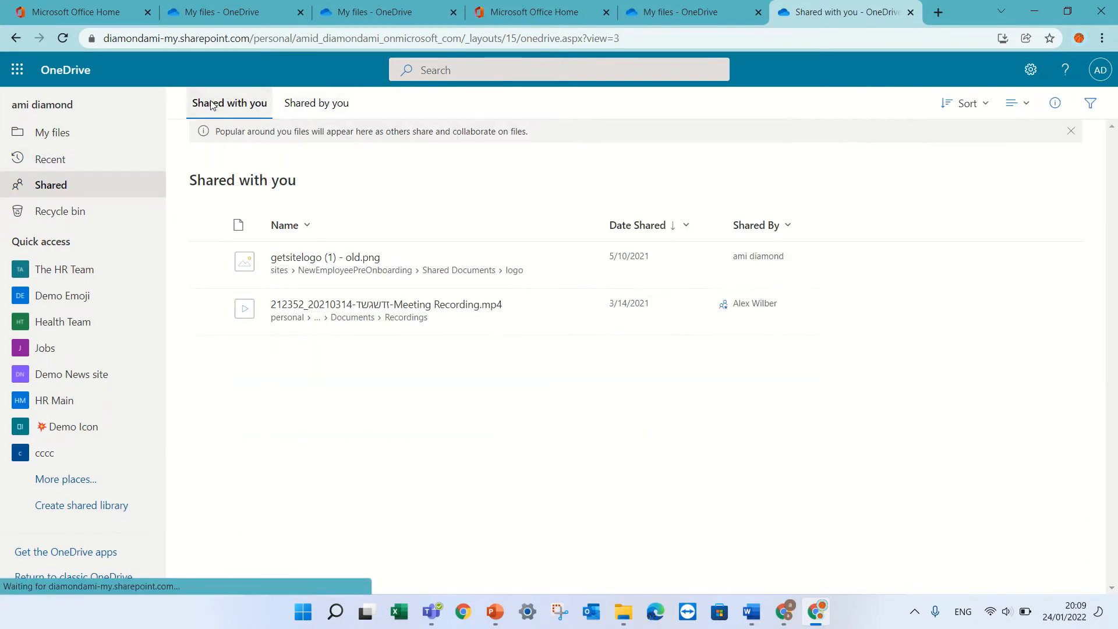
pyautogui.click(340, 105)
pyautogui.click(243, 105)
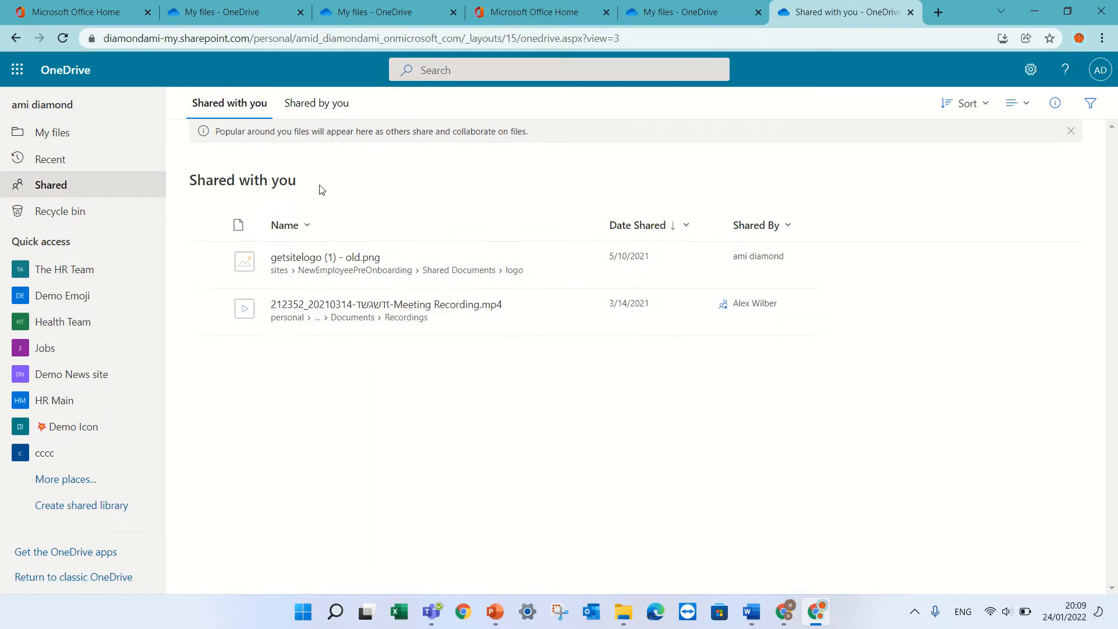
pyautogui.click(315, 110)
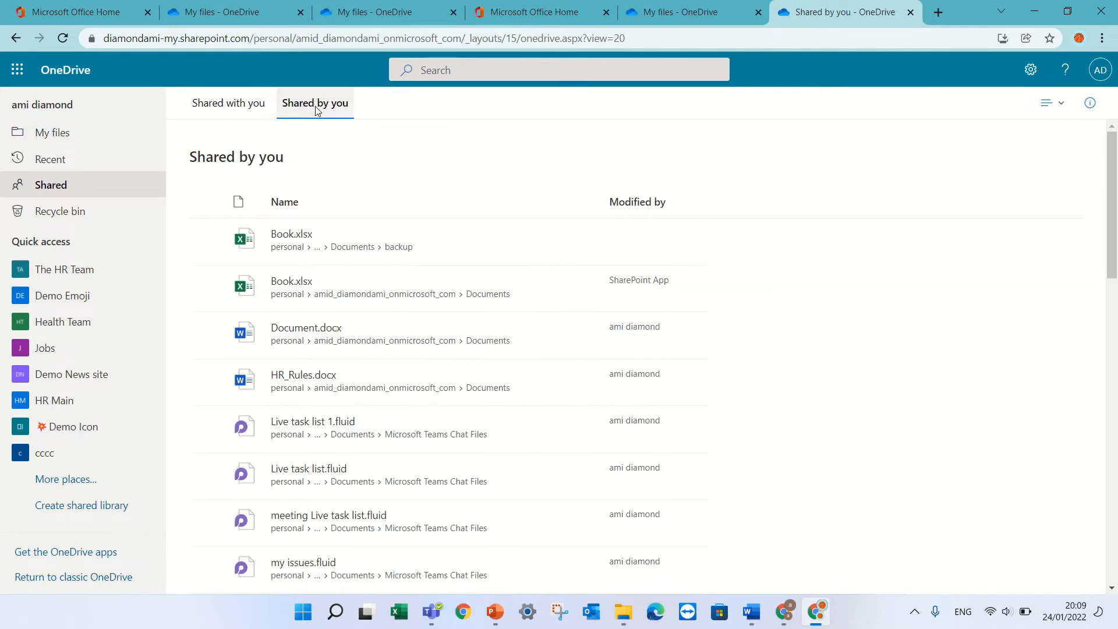
pyautogui.click(98, 139)
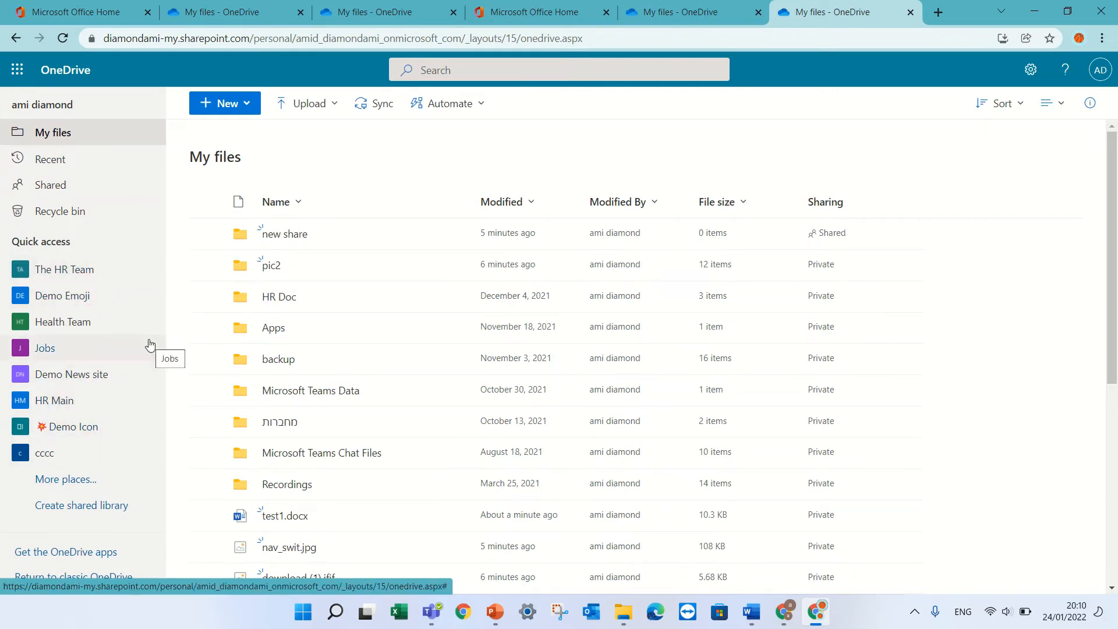
# Step: In The HR Team's Documents, add an Annual reports folder shortcut to My files and view it there
pyautogui.click(86, 272)
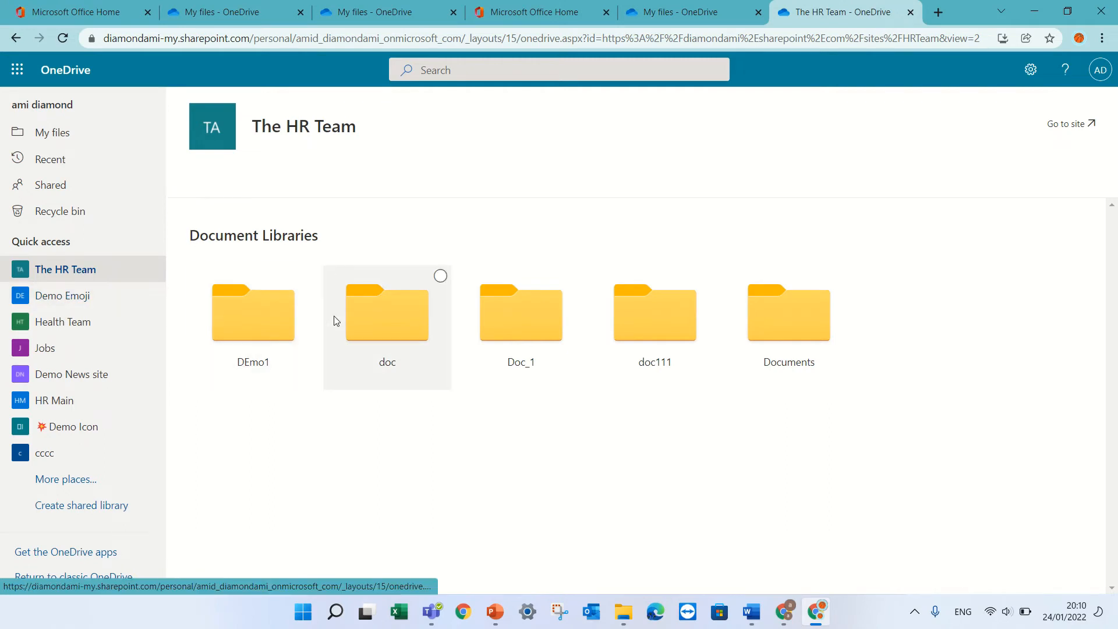
pyautogui.click(781, 333)
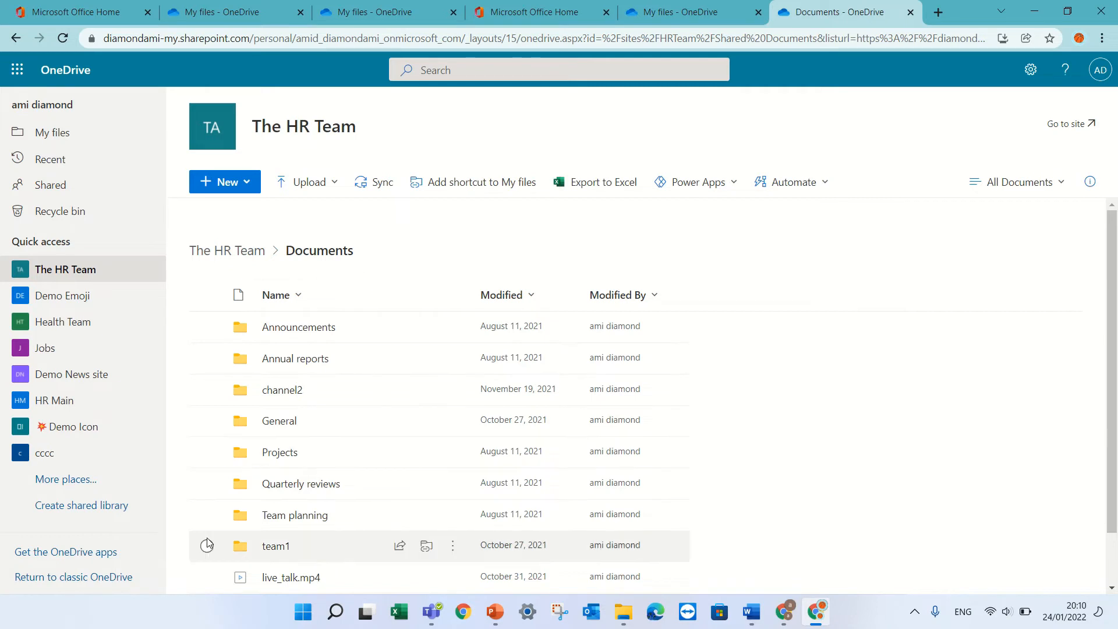
pyautogui.click(208, 577)
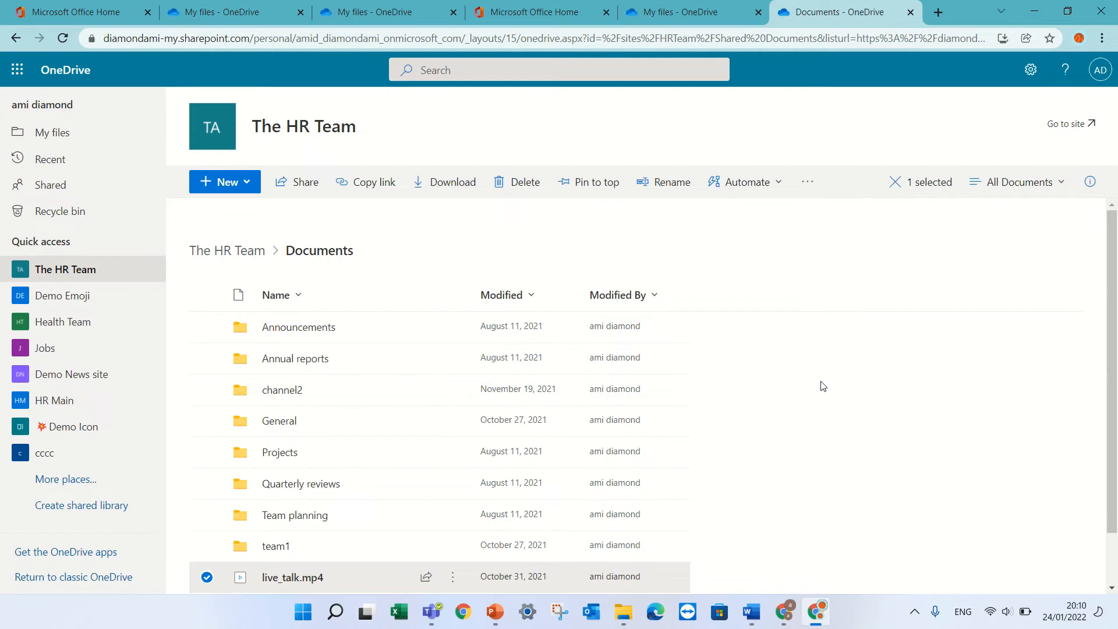
pyautogui.click(808, 184)
pyautogui.click(809, 420)
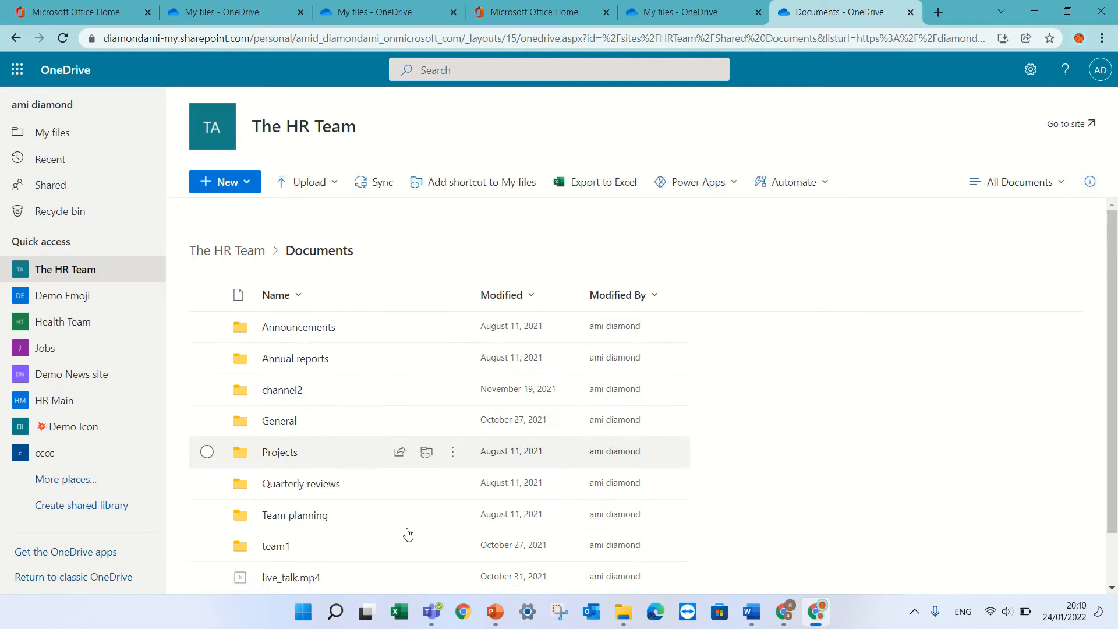
pyautogui.click(207, 422)
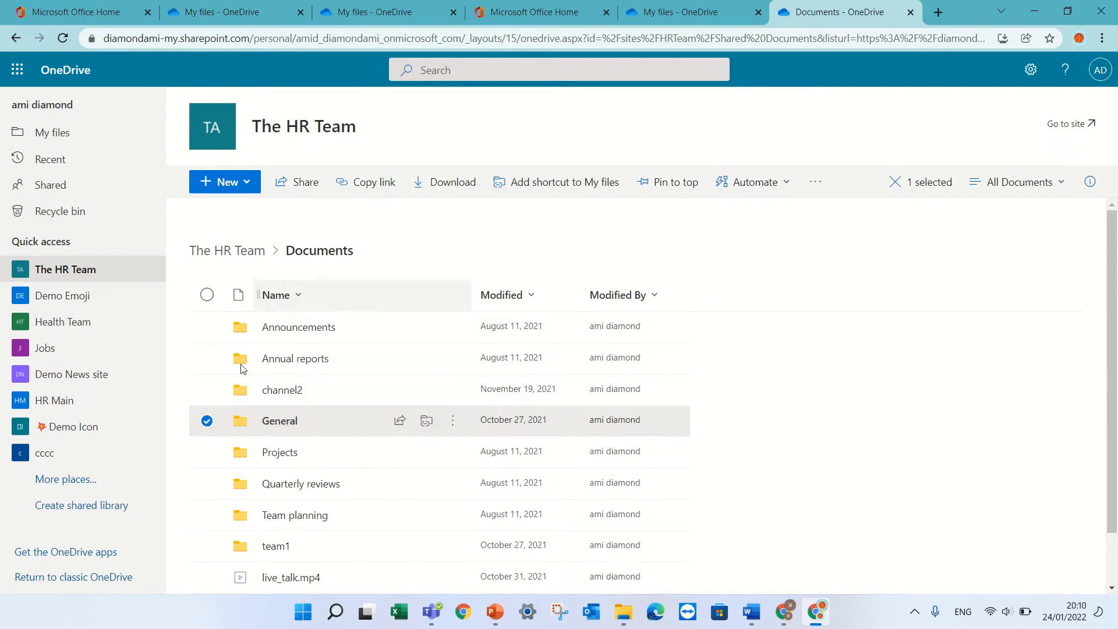
pyautogui.click(207, 421)
pyautogui.click(207, 357)
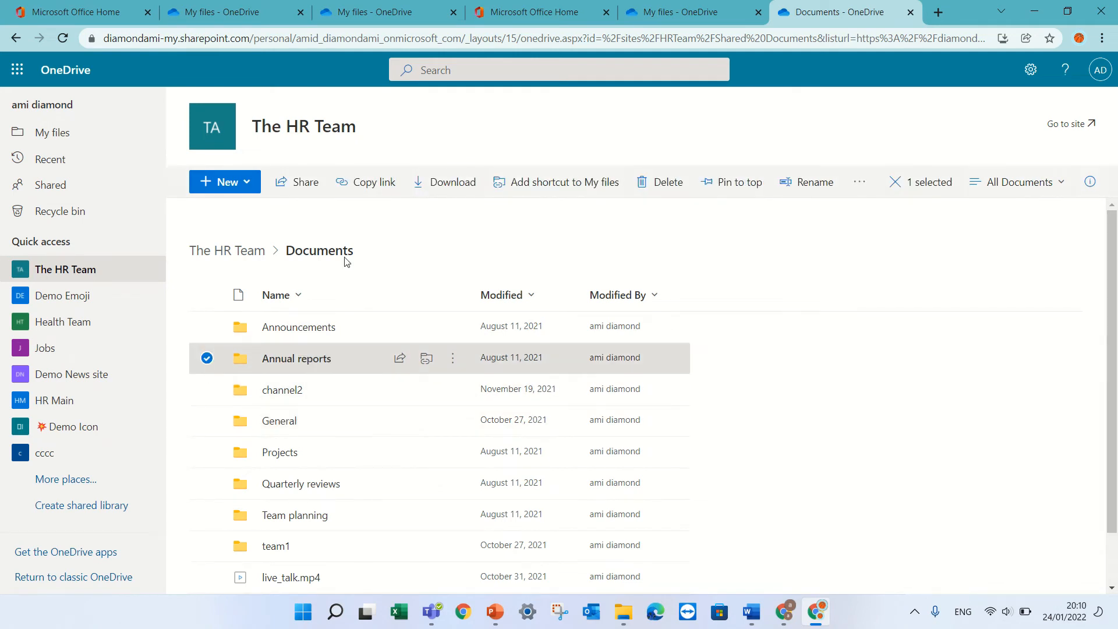
pyautogui.click(549, 191)
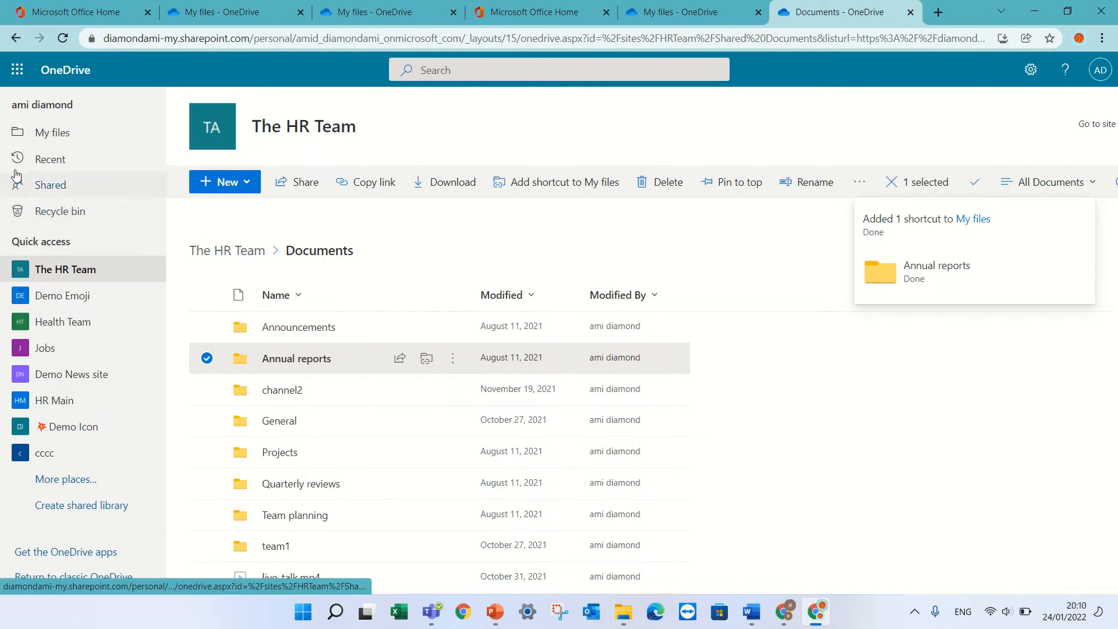
pyautogui.click(46, 138)
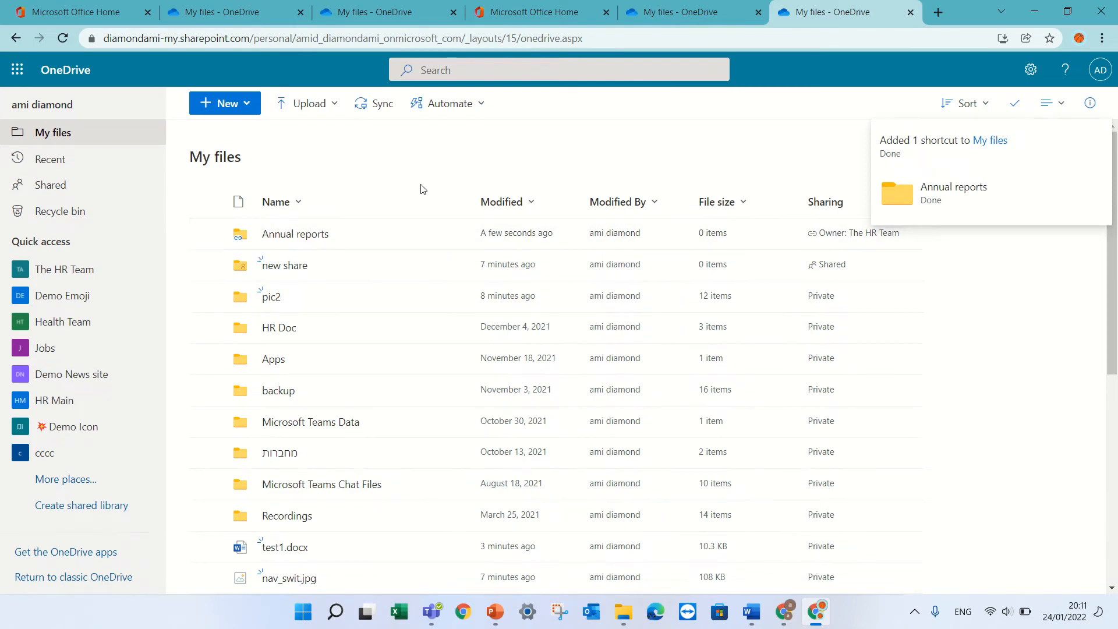
# Step: Check the Annual reports shortcut's contents, then remove the shortcut from My files
pyautogui.click(266, 233)
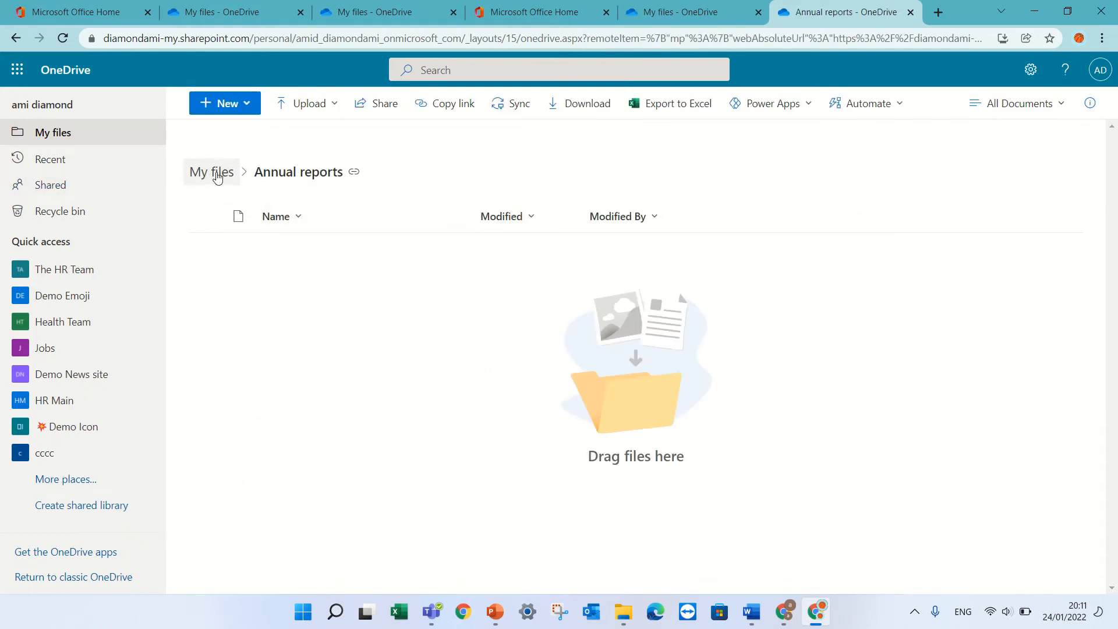
pyautogui.click(43, 140)
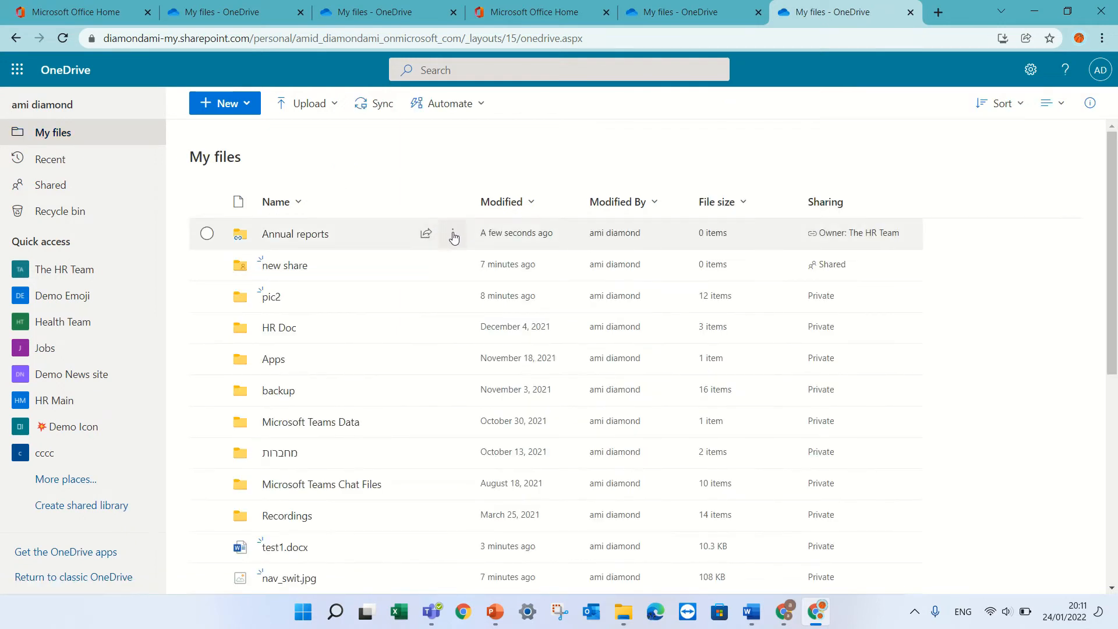
pyautogui.click(453, 235)
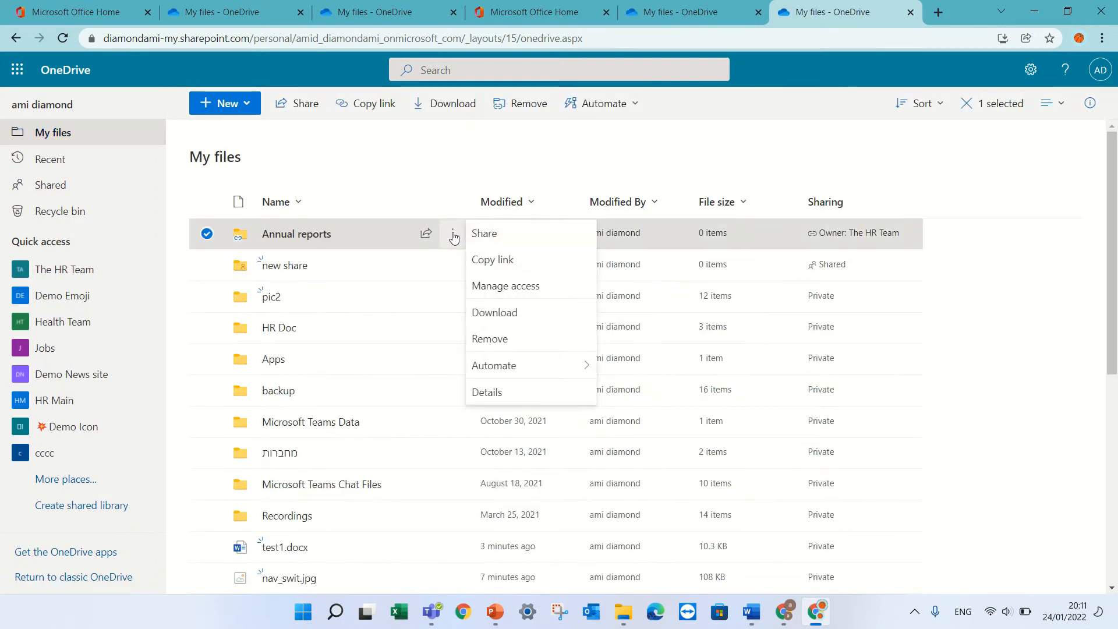
pyautogui.click(510, 347)
pyautogui.scroll(-6, 274, 169)
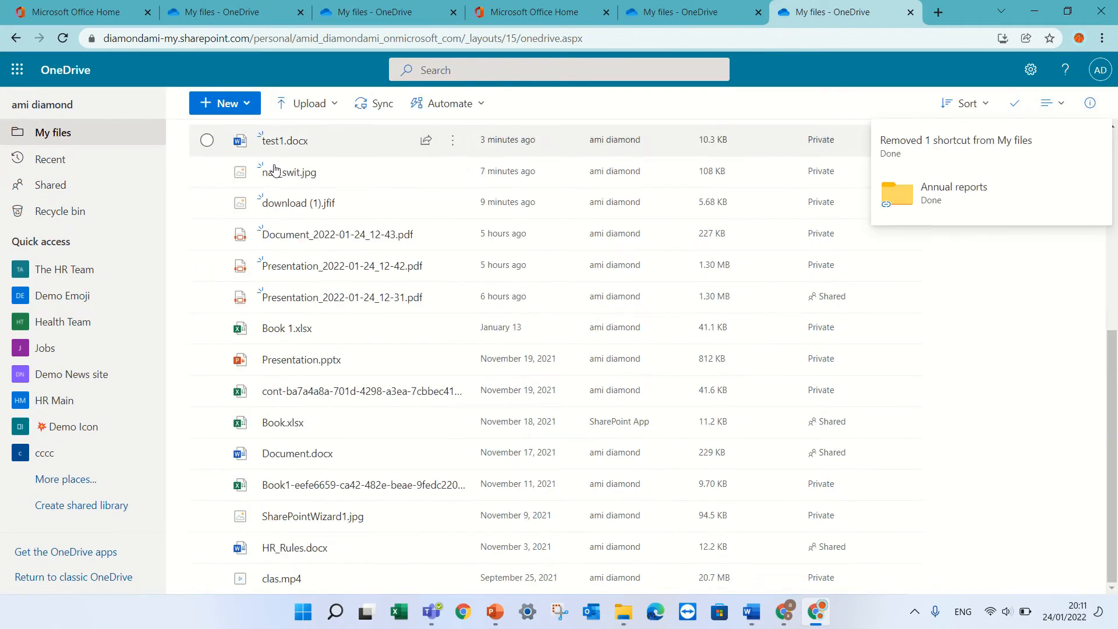
pyautogui.moveTo(1113, 451); pyautogui.dragTo(1113, 213)
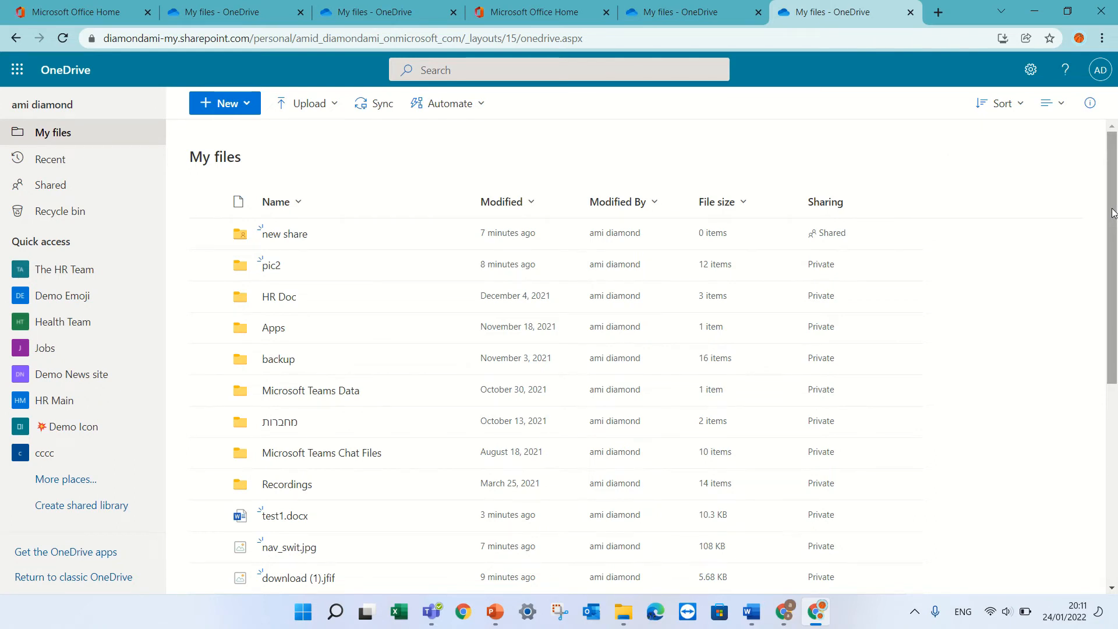
# Step: Start a new web link in My files and paste the Office home page address into it
pyautogui.click(243, 106)
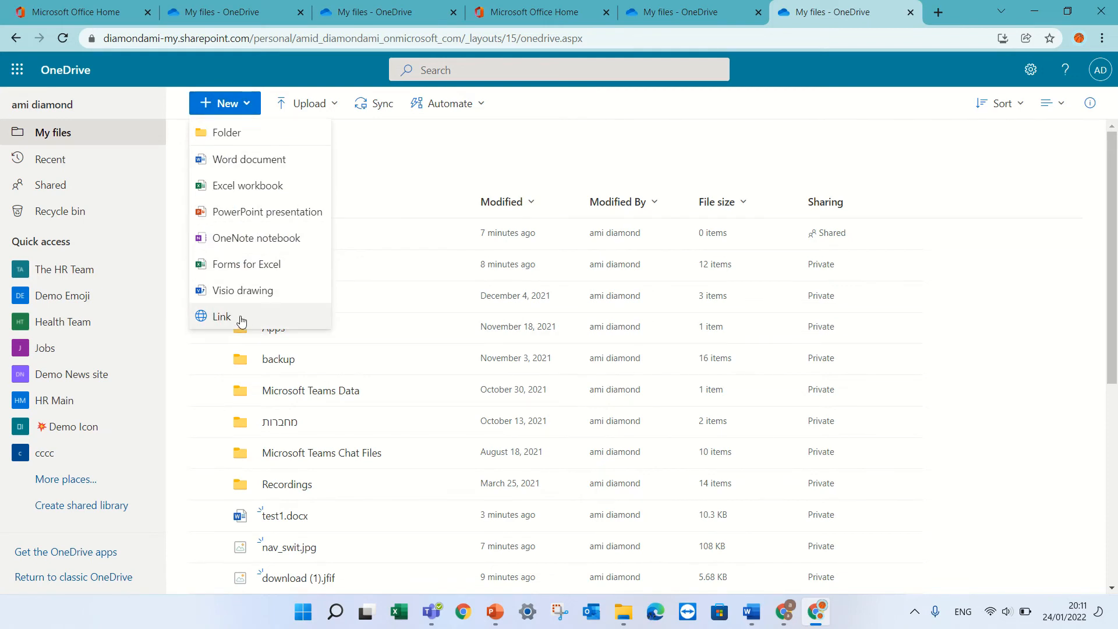
pyautogui.click(268, 315)
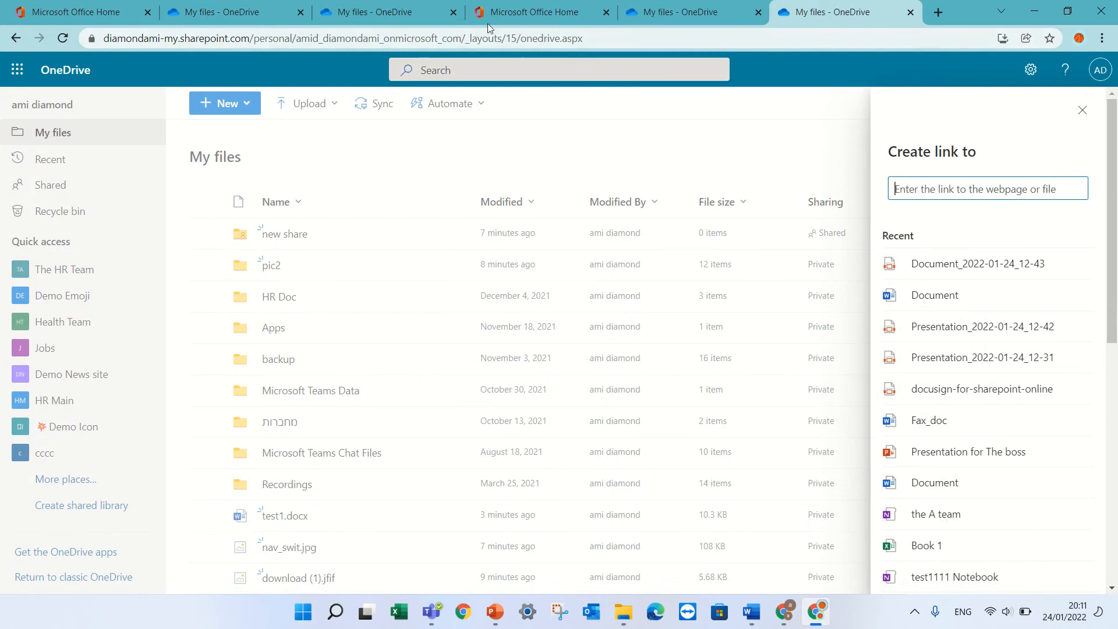
pyautogui.click(678, 13)
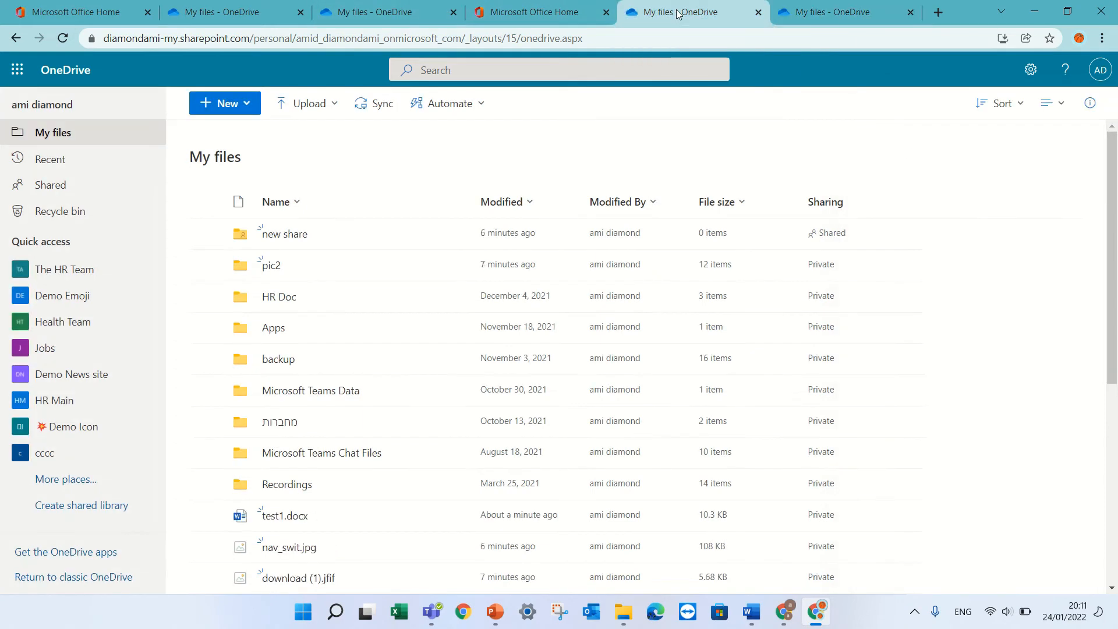
pyautogui.click(107, 14)
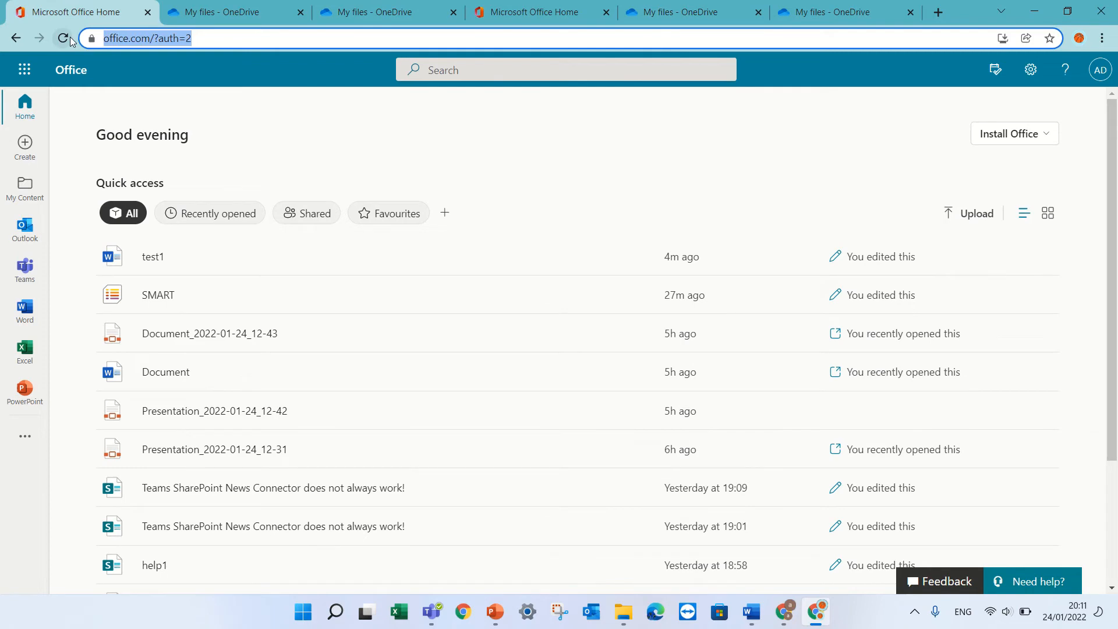
pyautogui.click(826, 13)
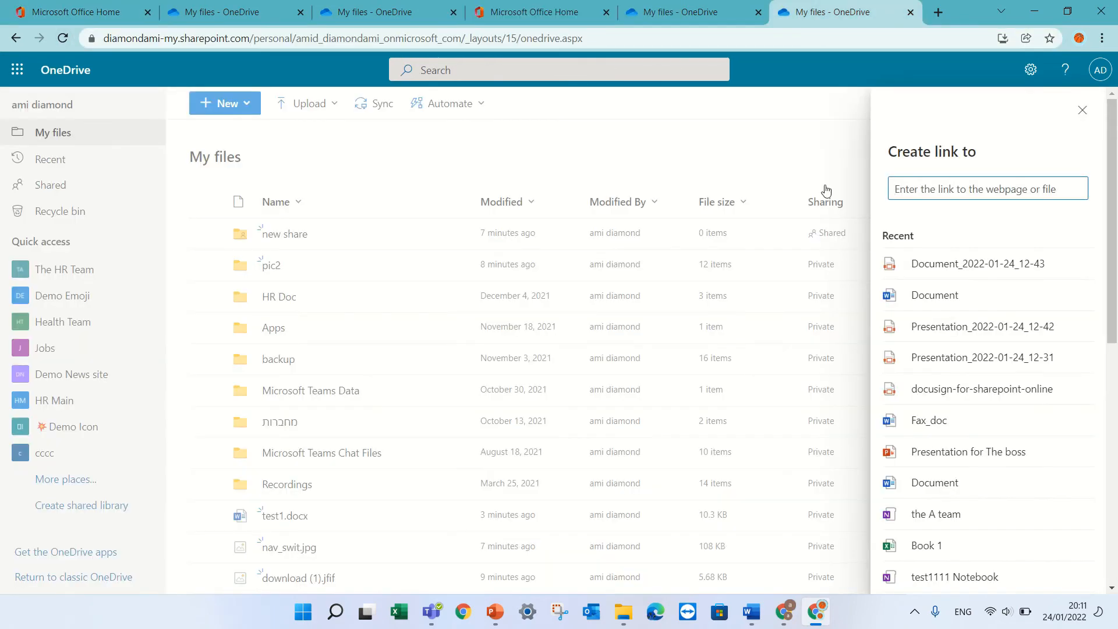
pyautogui.hotkey('ctrl', 'v')
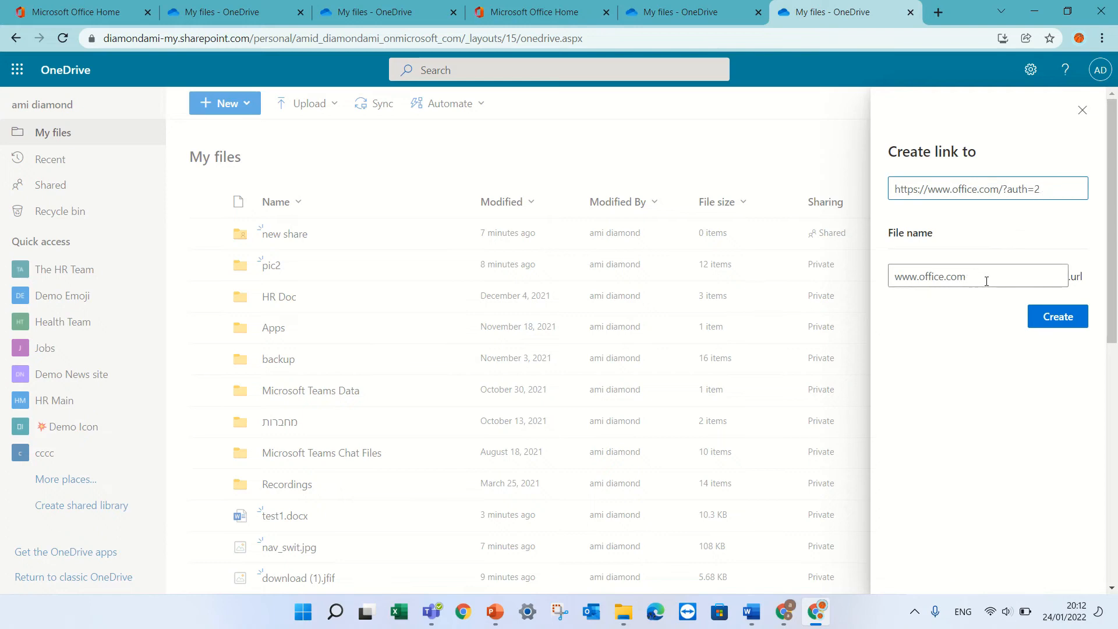
pyautogui.moveTo(988, 282); pyautogui.dragTo(765, 266)
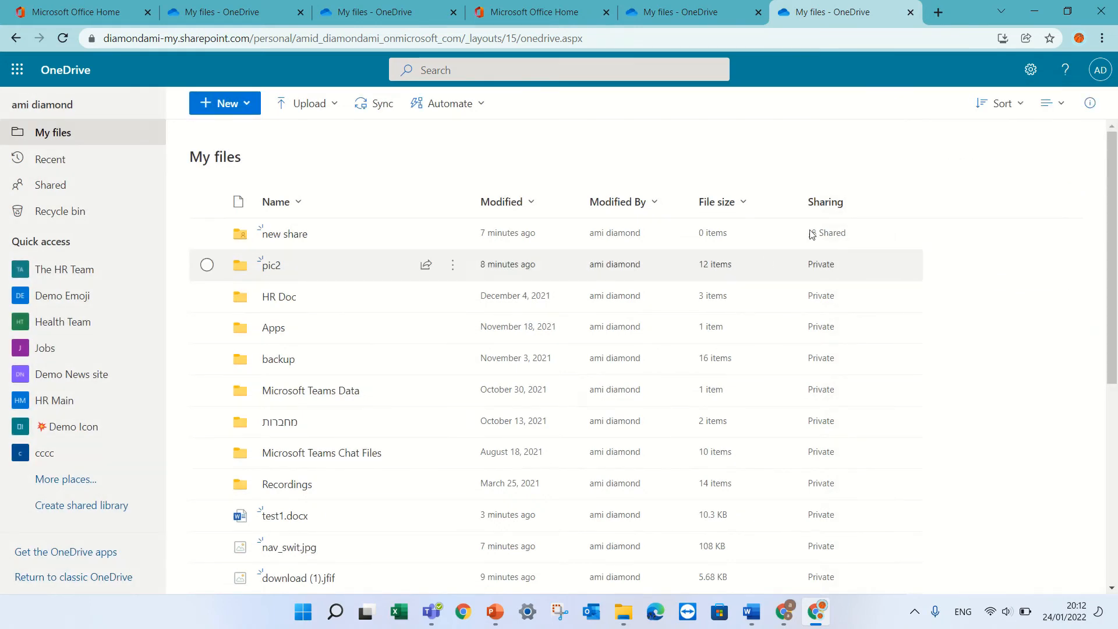
pyautogui.click(245, 105)
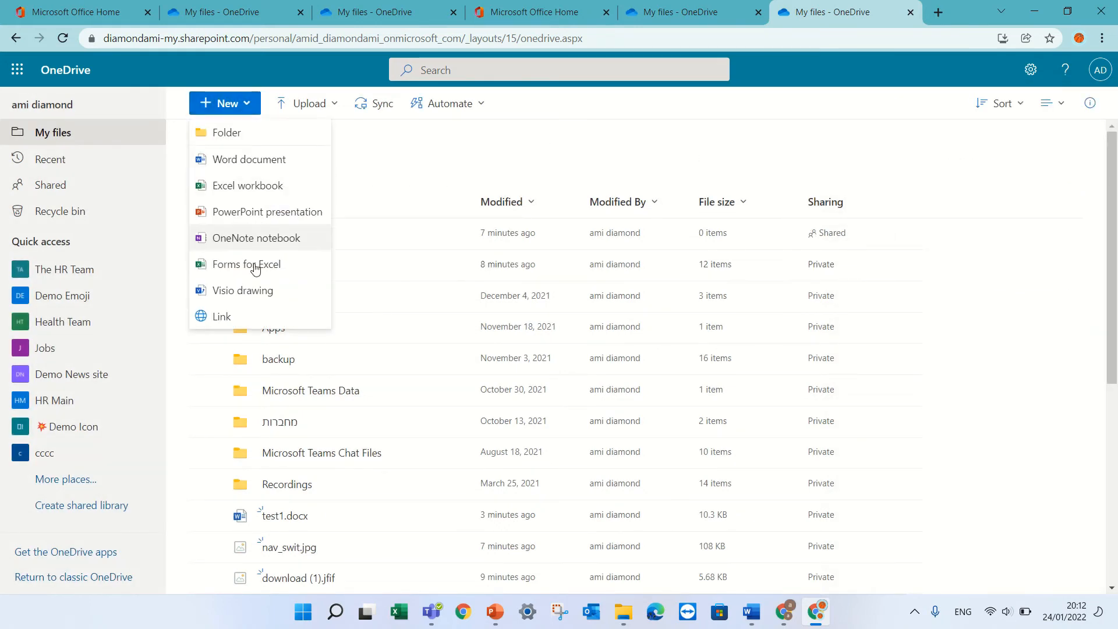
pyautogui.click(246, 317)
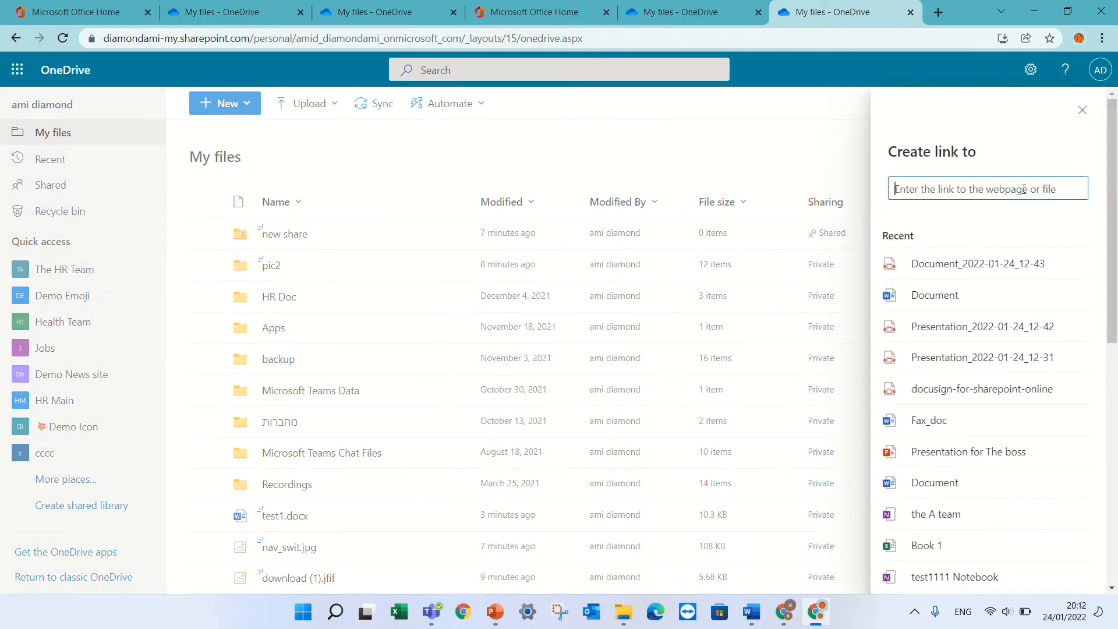
pyautogui.hotkey('ctrl', 'v')
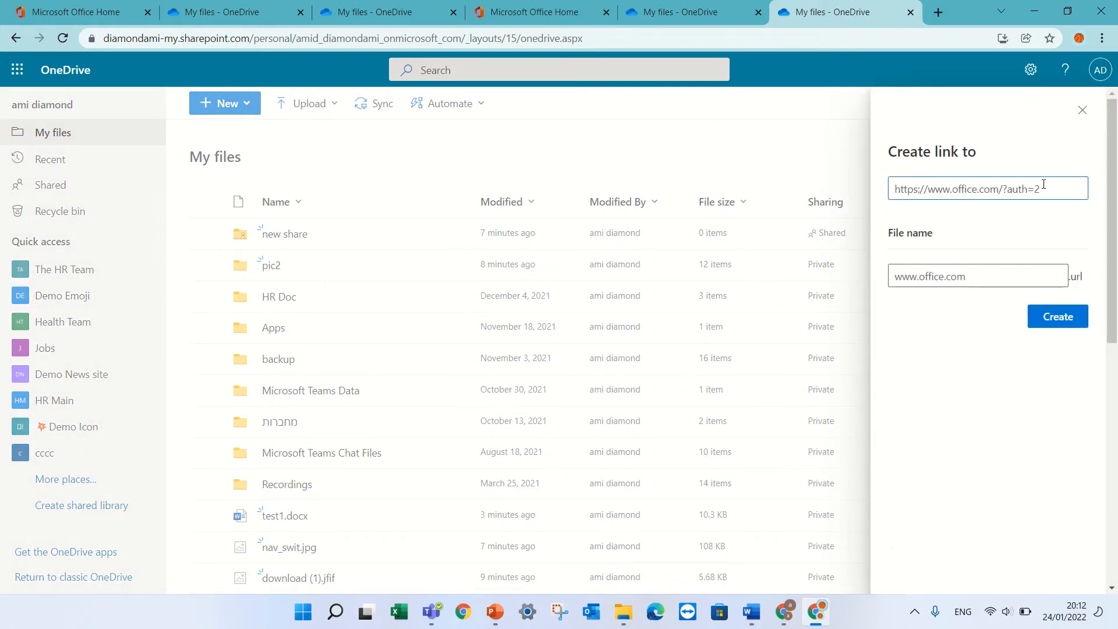
pyautogui.moveTo(1061, 185); pyautogui.dragTo(853, 169)
pyautogui.hotkey('ctrl', 'c')
pyautogui.click(851, 170)
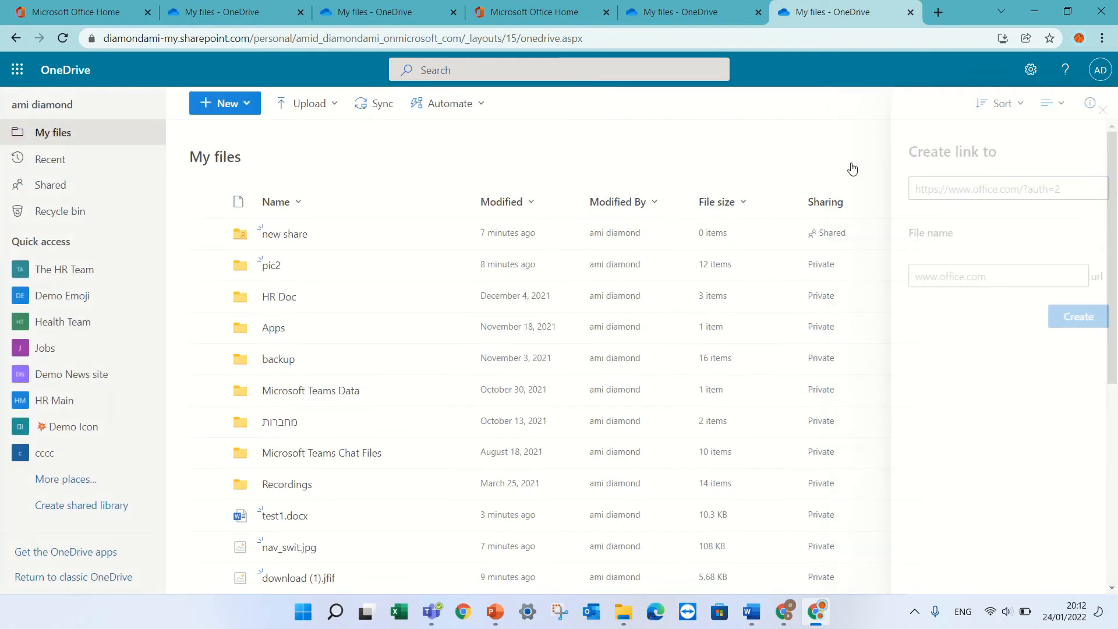
pyautogui.click(215, 109)
pyautogui.click(222, 316)
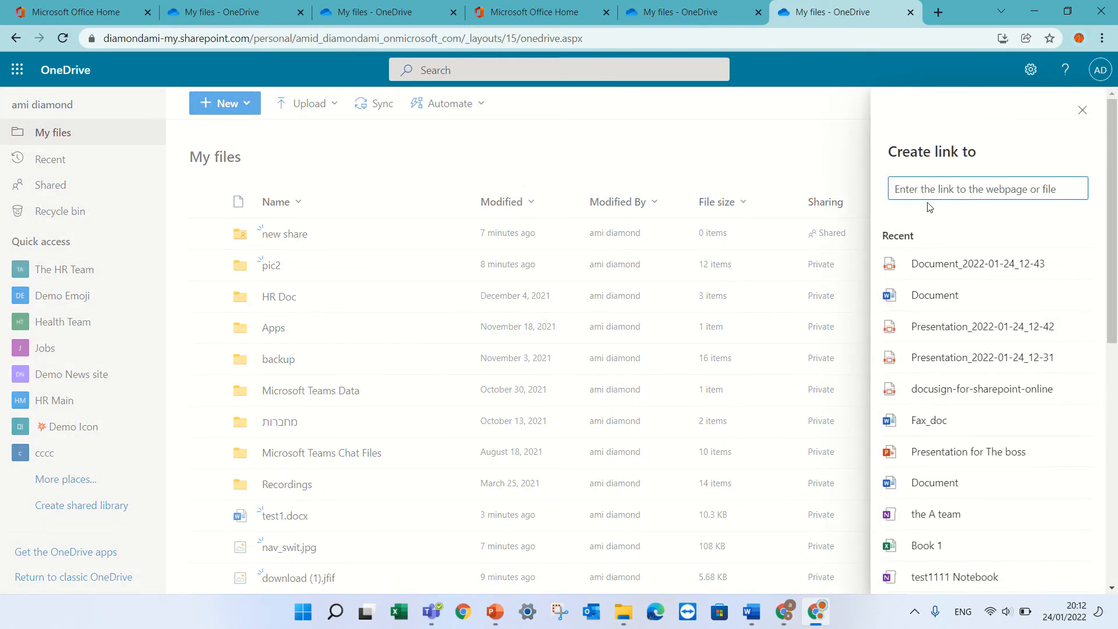
pyautogui.hotkey('ctrl', 'v')
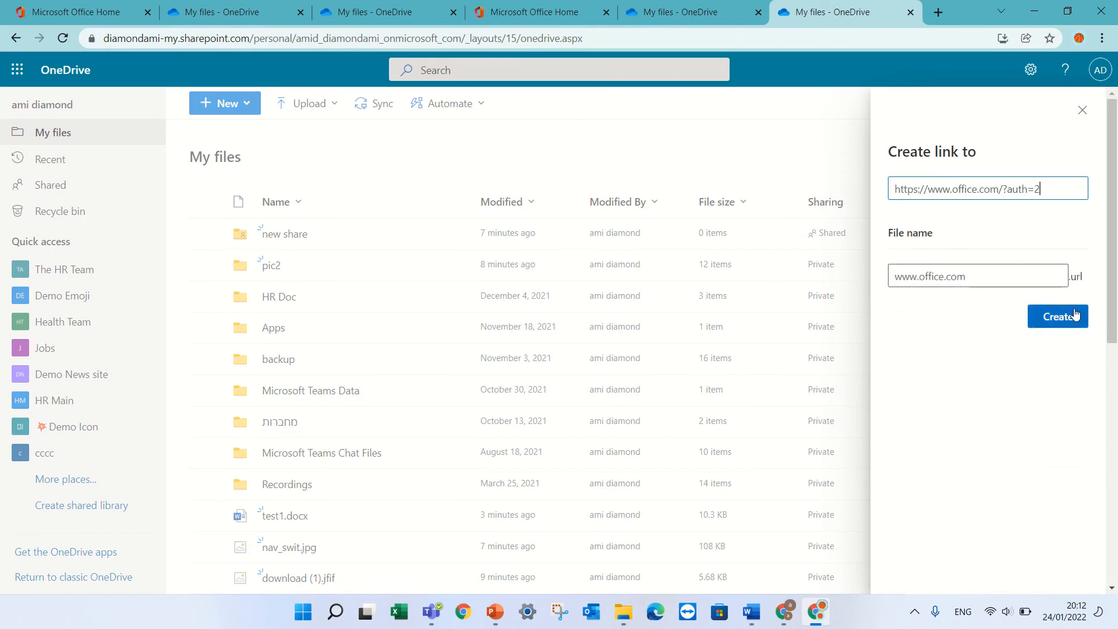
pyautogui.click(1074, 316)
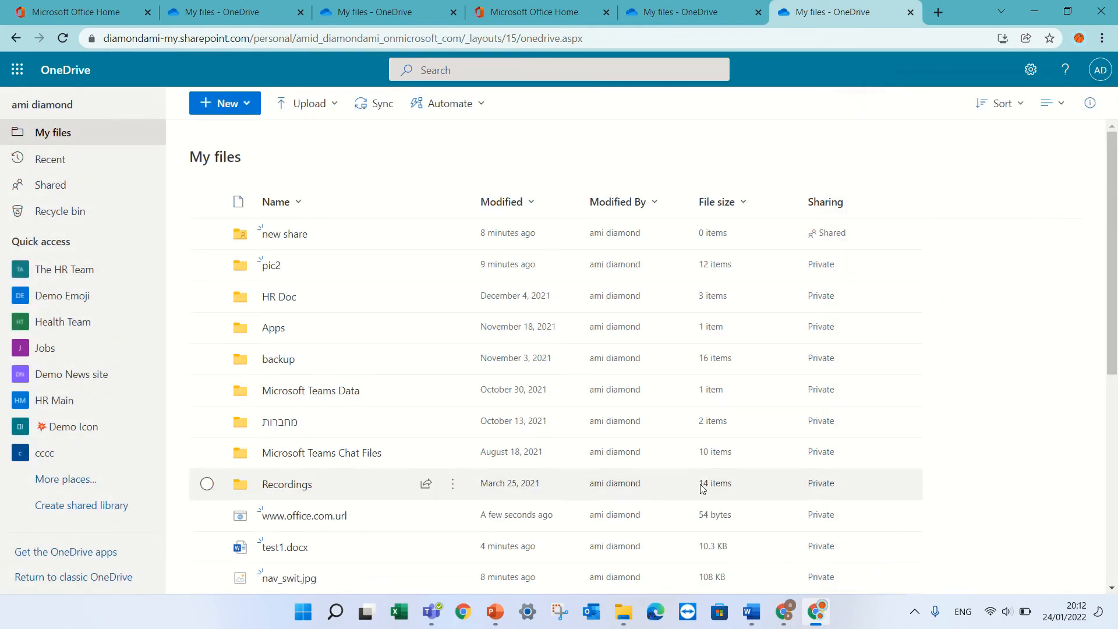
pyautogui.click(452, 515)
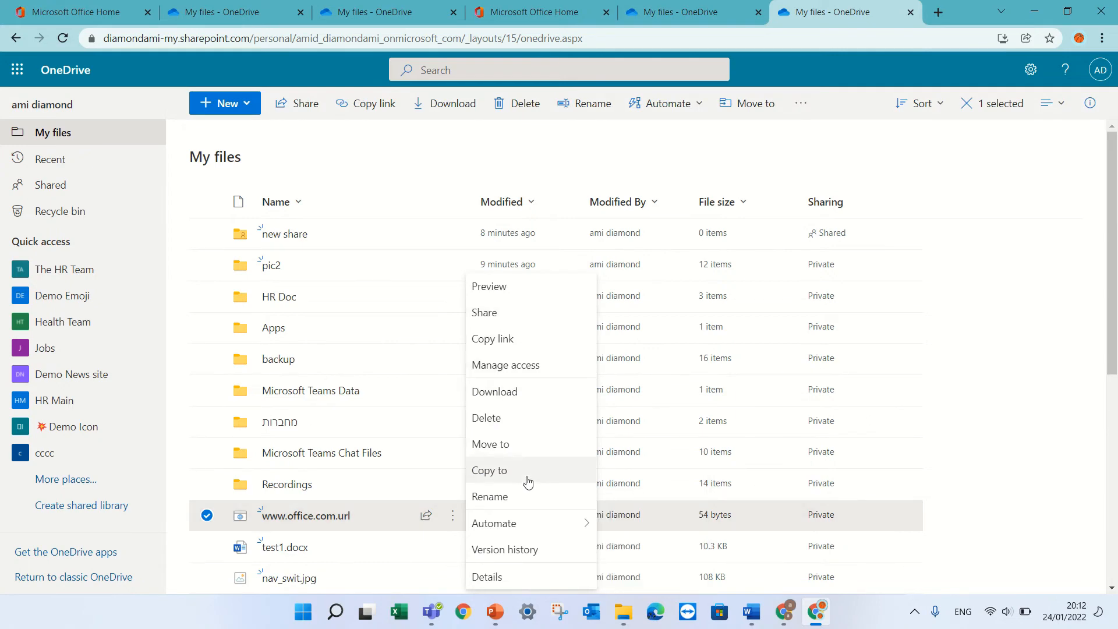
pyautogui.click(490, 496)
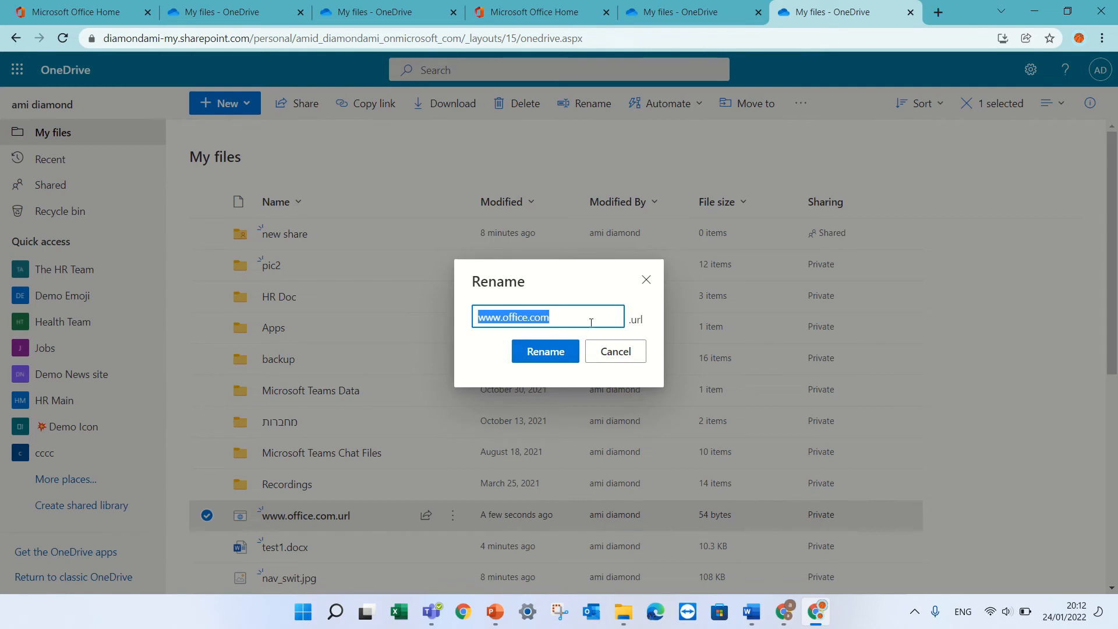
pyautogui.click(632, 358)
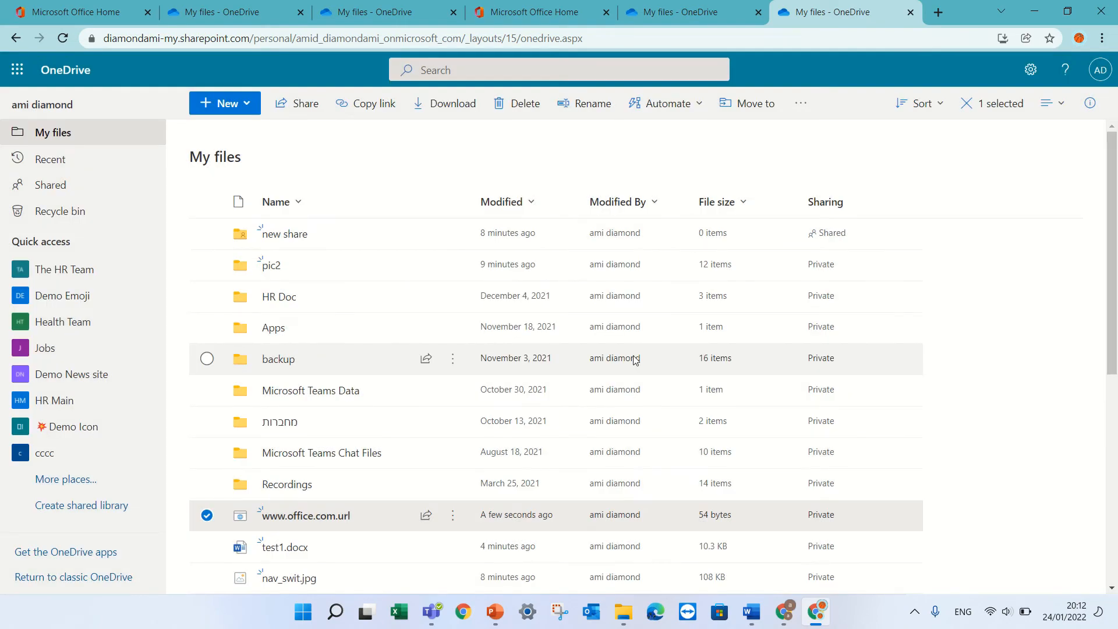
pyautogui.click(207, 515)
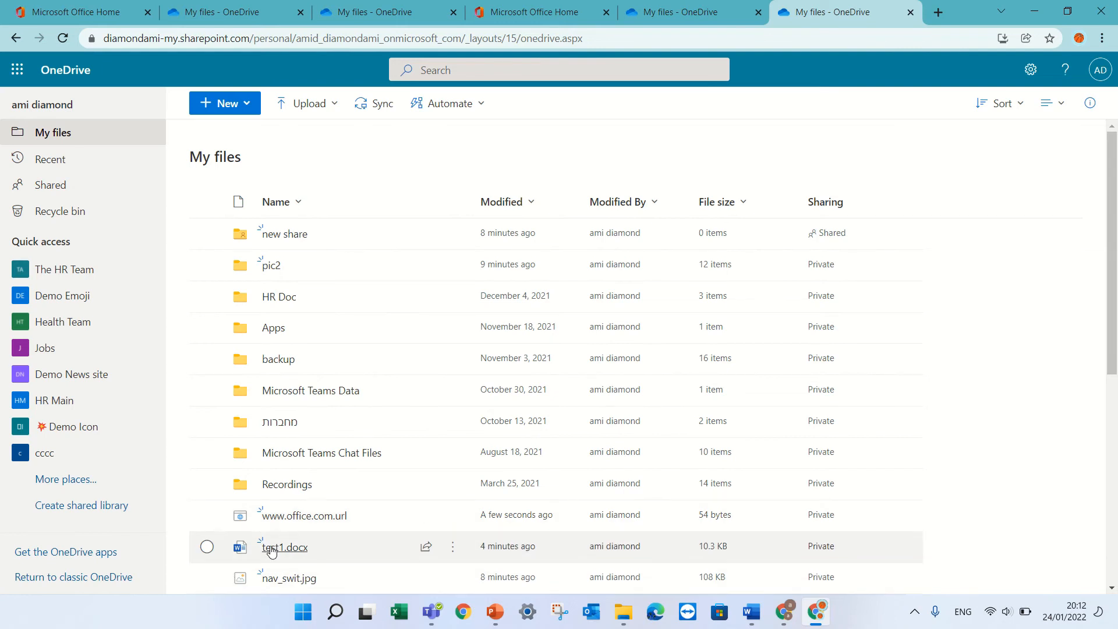
# Step: Move test1.docx, nav_swit.jpg and download (1).jfif into the HR Doc folder
pyautogui.moveTo(267, 546); pyautogui.dragTo(284, 299)
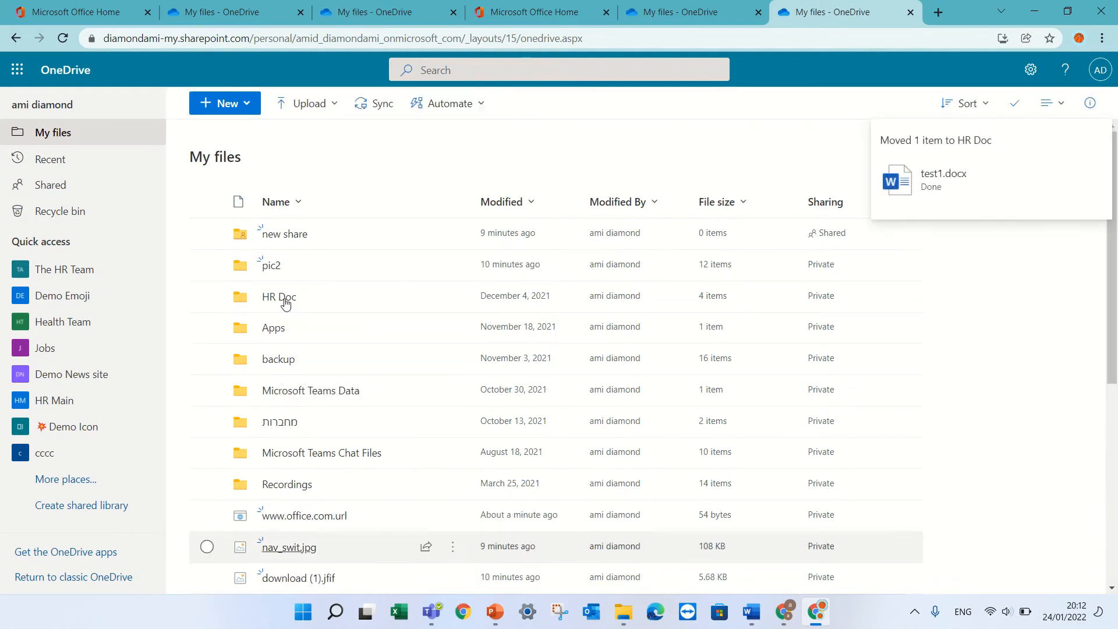
pyautogui.click(206, 546)
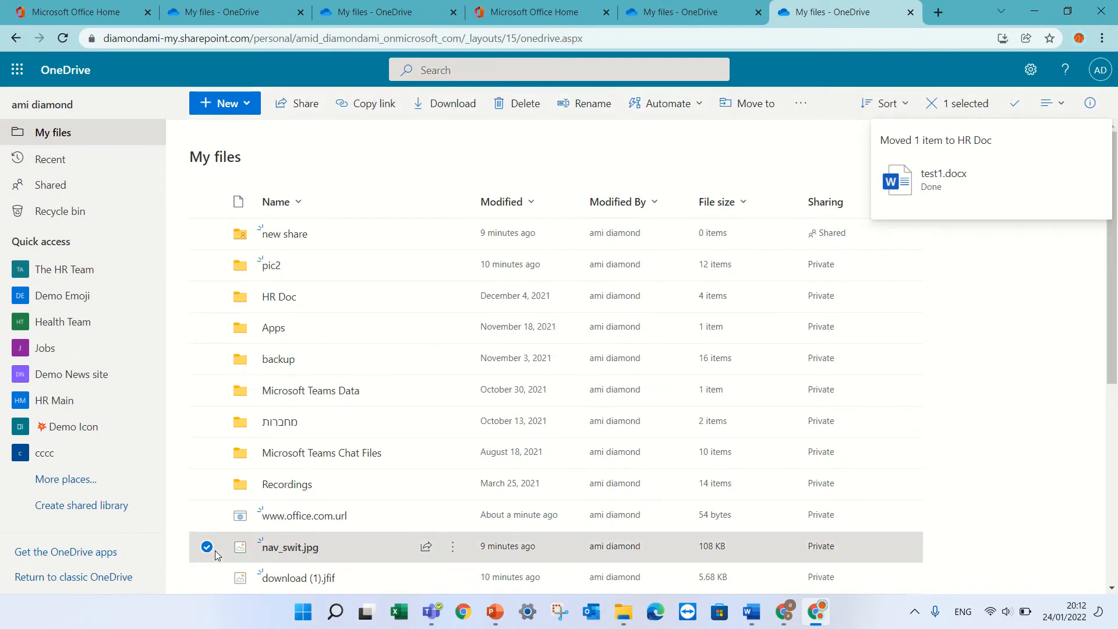
pyautogui.click(211, 577)
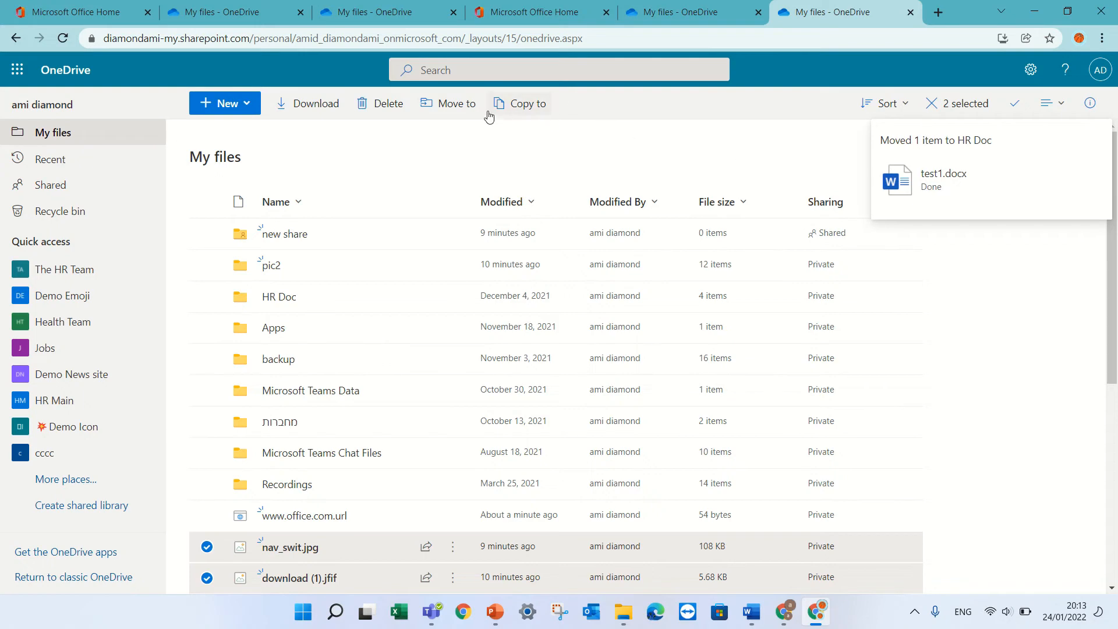
pyautogui.click(447, 109)
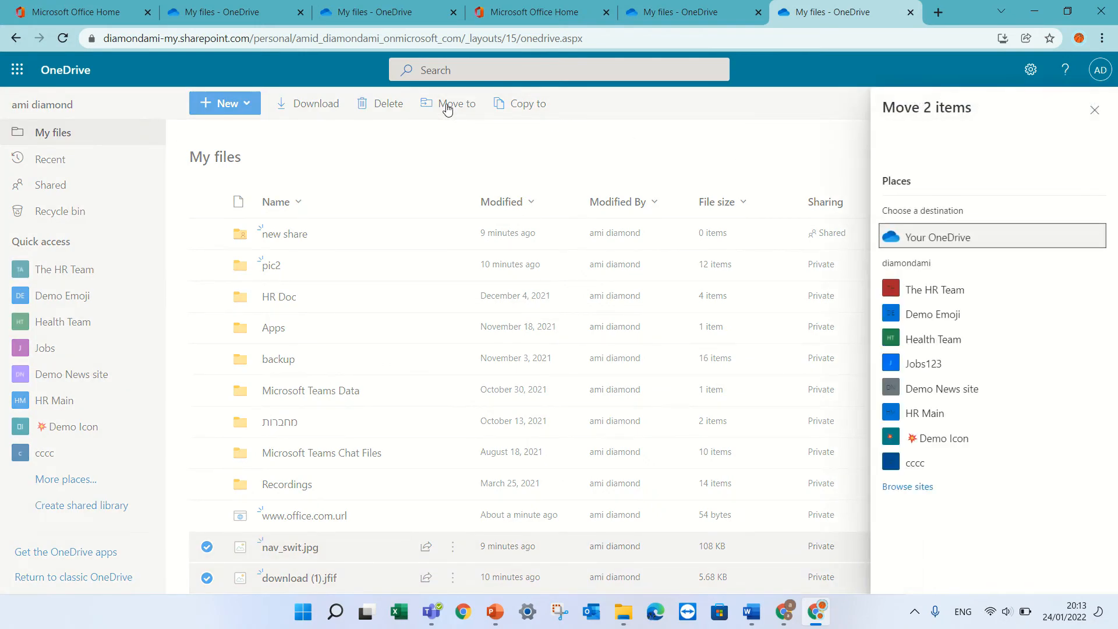
pyautogui.click(959, 239)
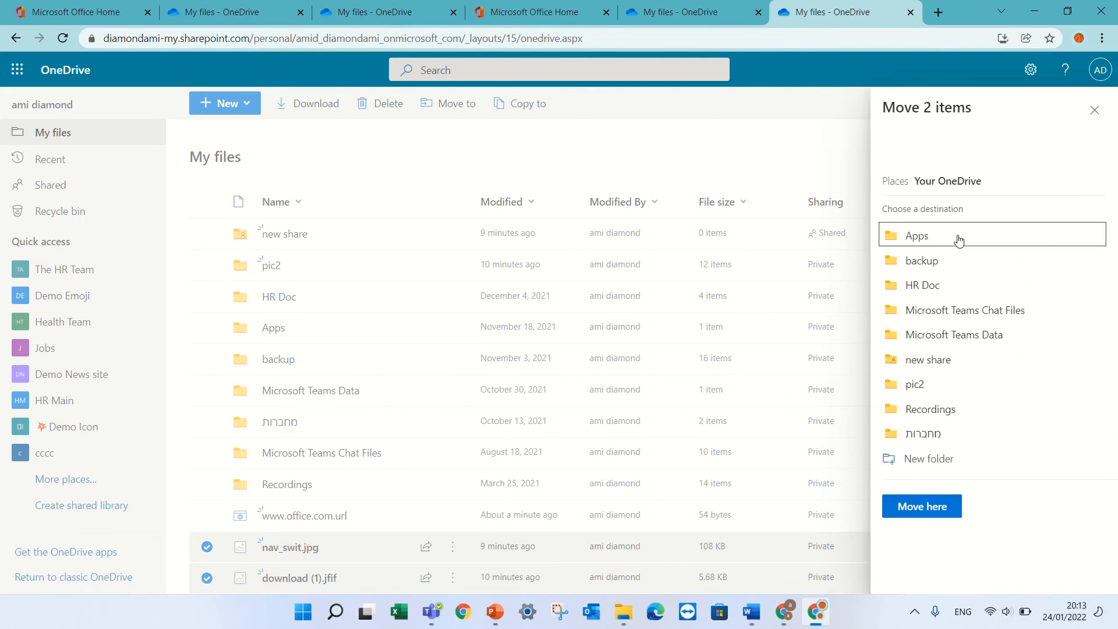
pyautogui.click(936, 286)
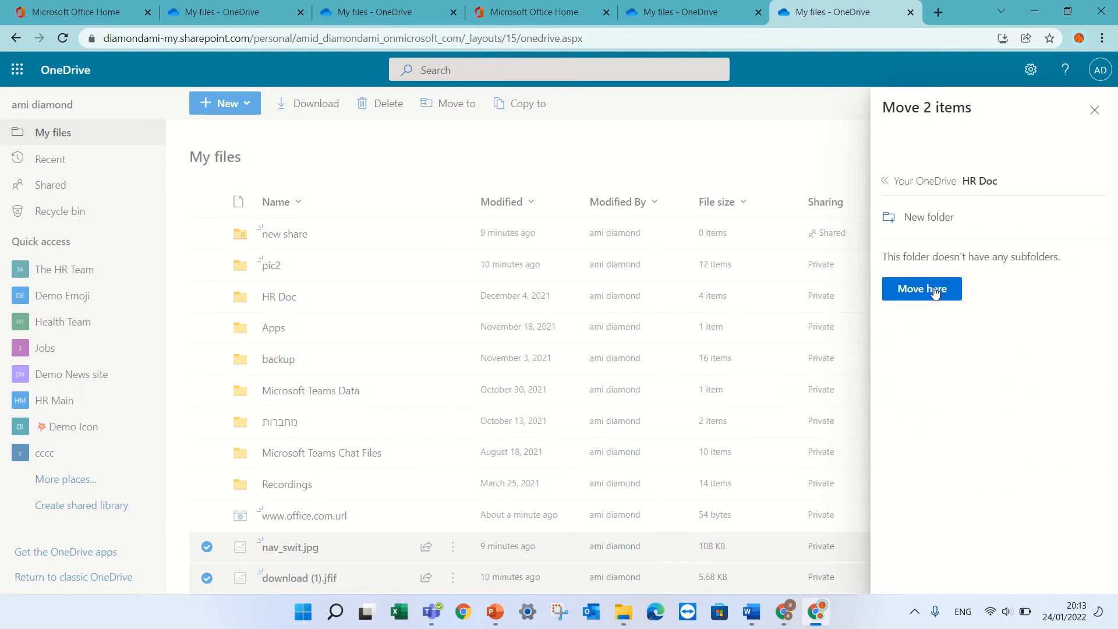
pyautogui.click(936, 290)
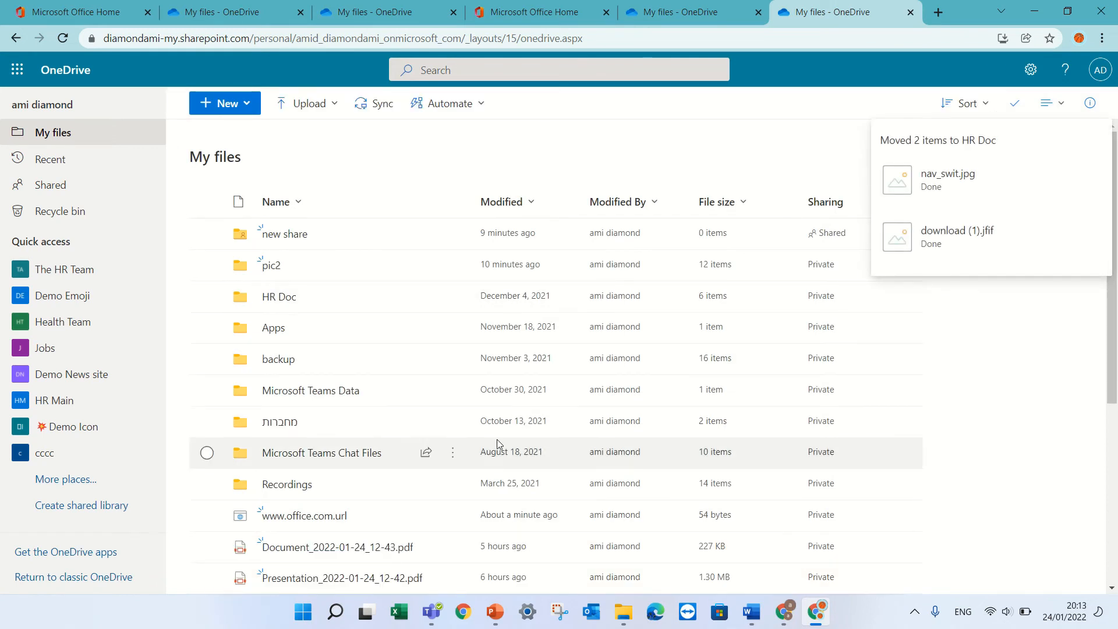
# Step: Copy Document_2022-01-24_12-43.pdf and Presentation_2022-01-24_12-42.pdf to The HR Team > Documents > General
pyautogui.click(207, 547)
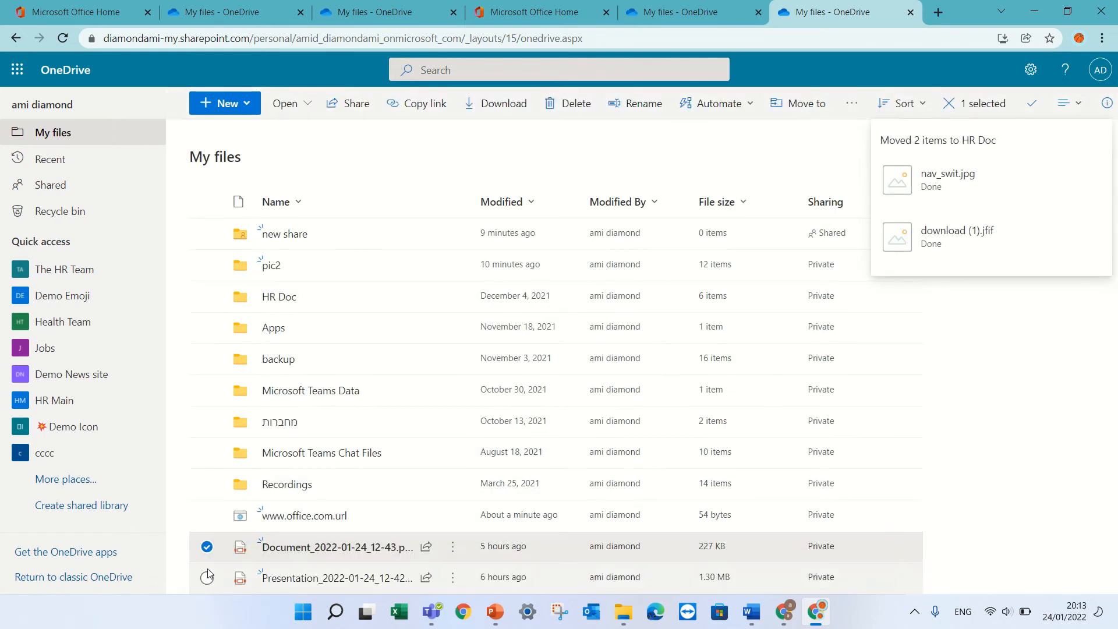
pyautogui.click(207, 576)
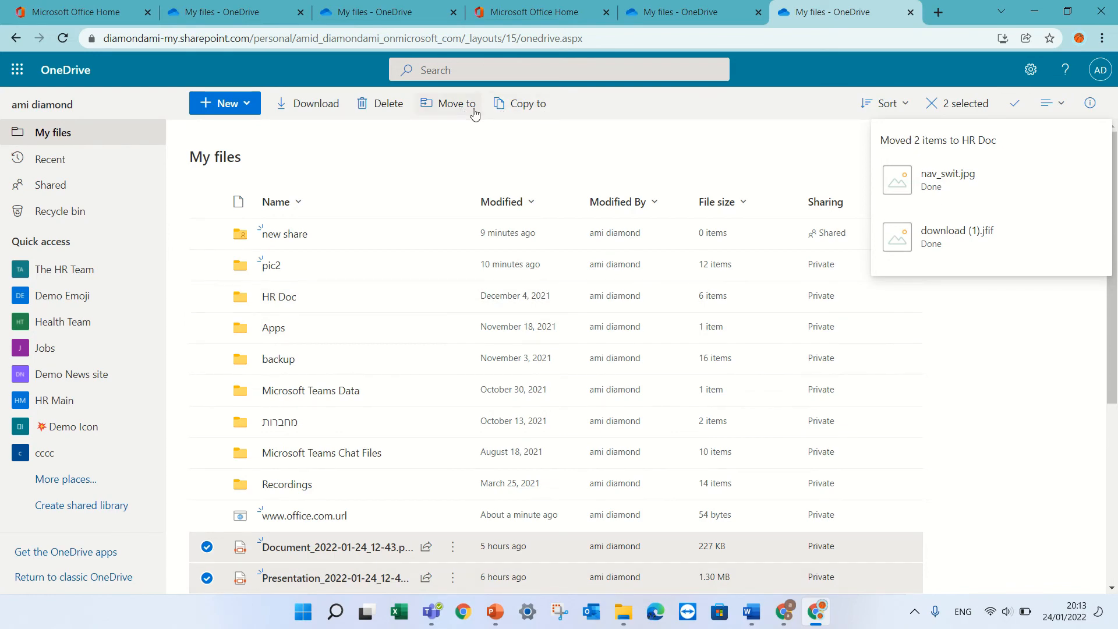
pyautogui.click(530, 116)
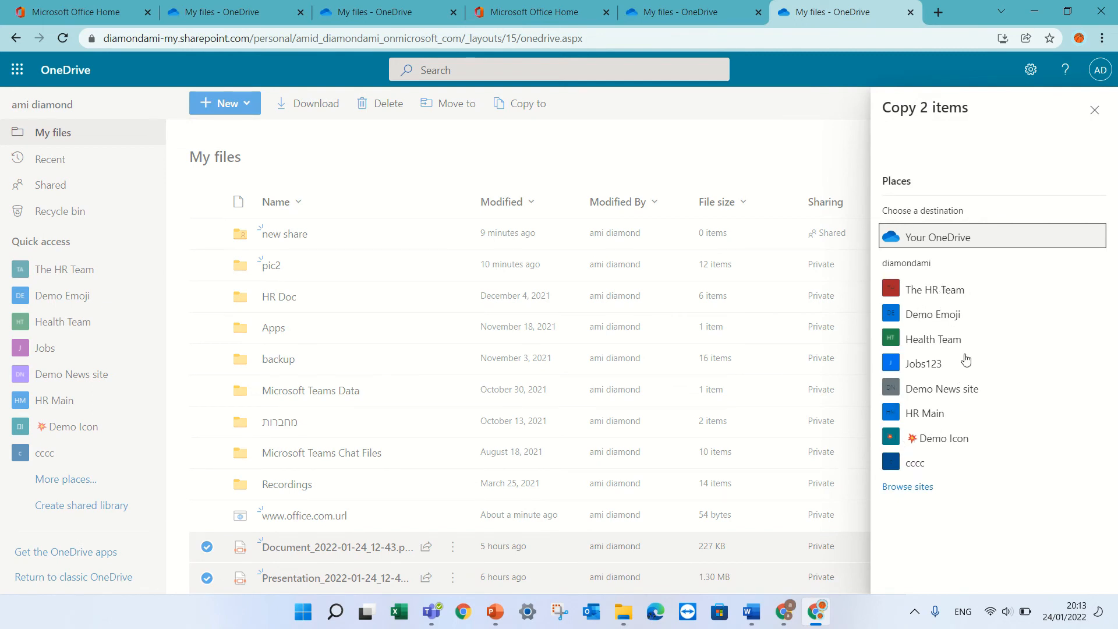
pyautogui.click(964, 296)
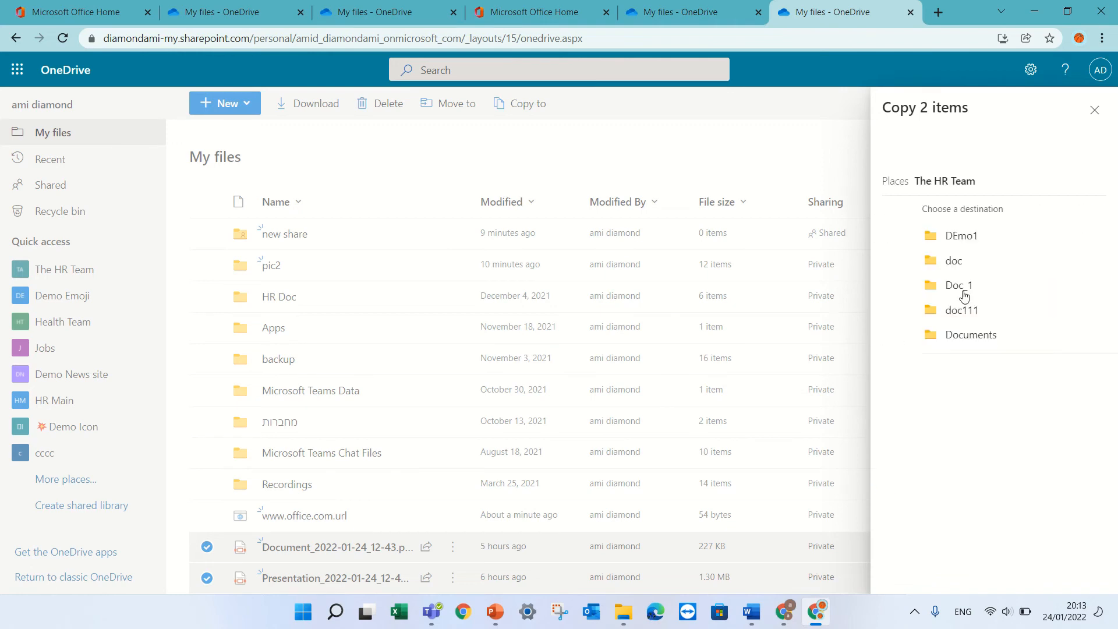
pyautogui.click(930, 334)
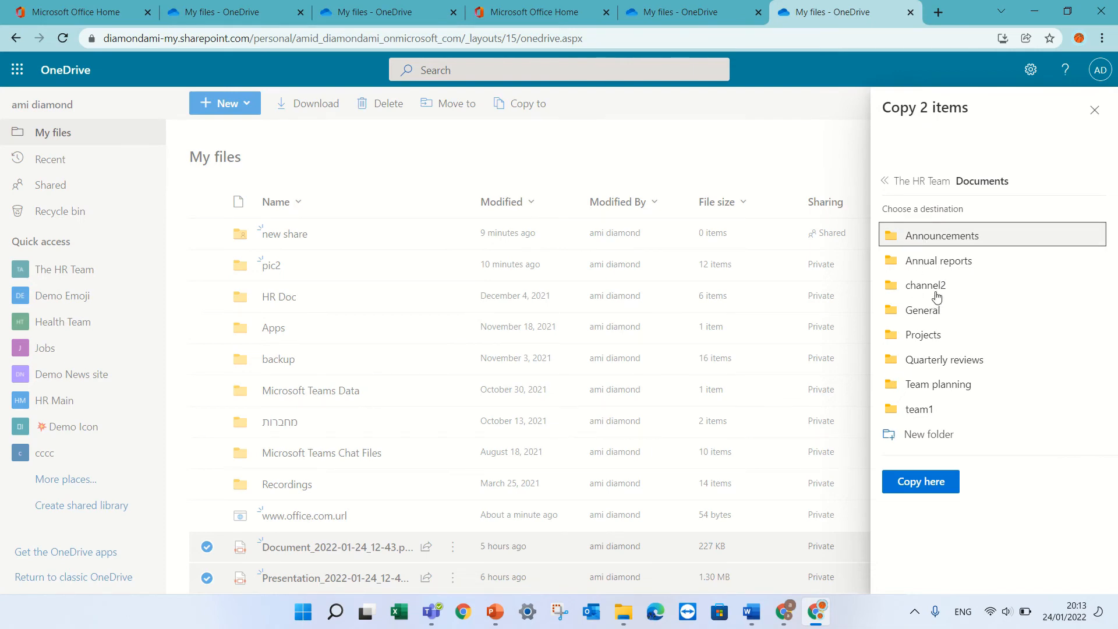
pyautogui.click(933, 309)
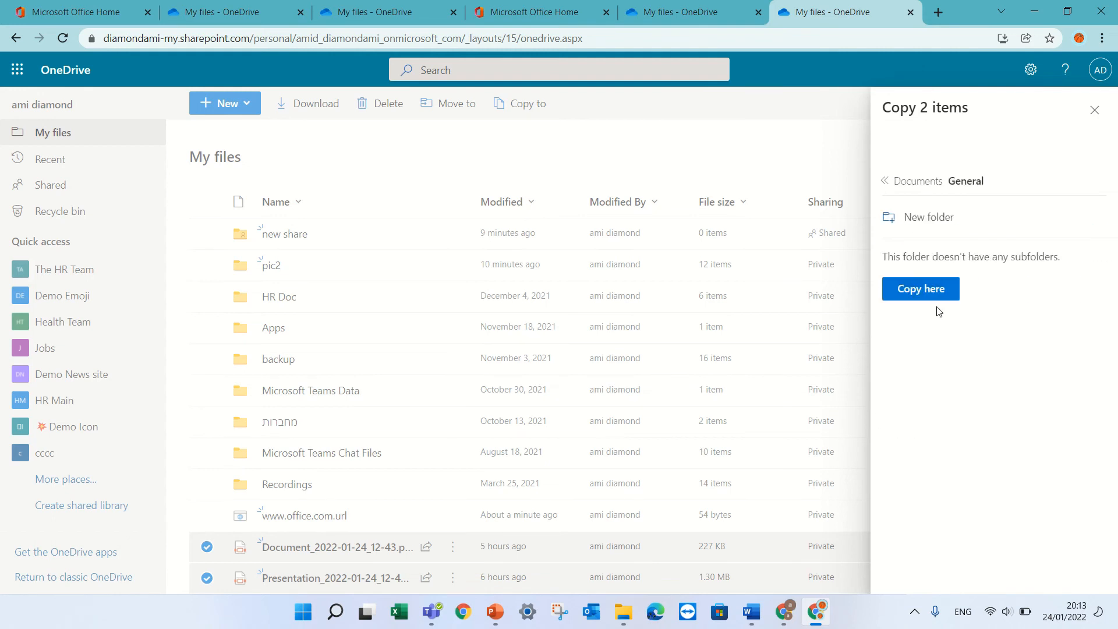
pyautogui.click(916, 301)
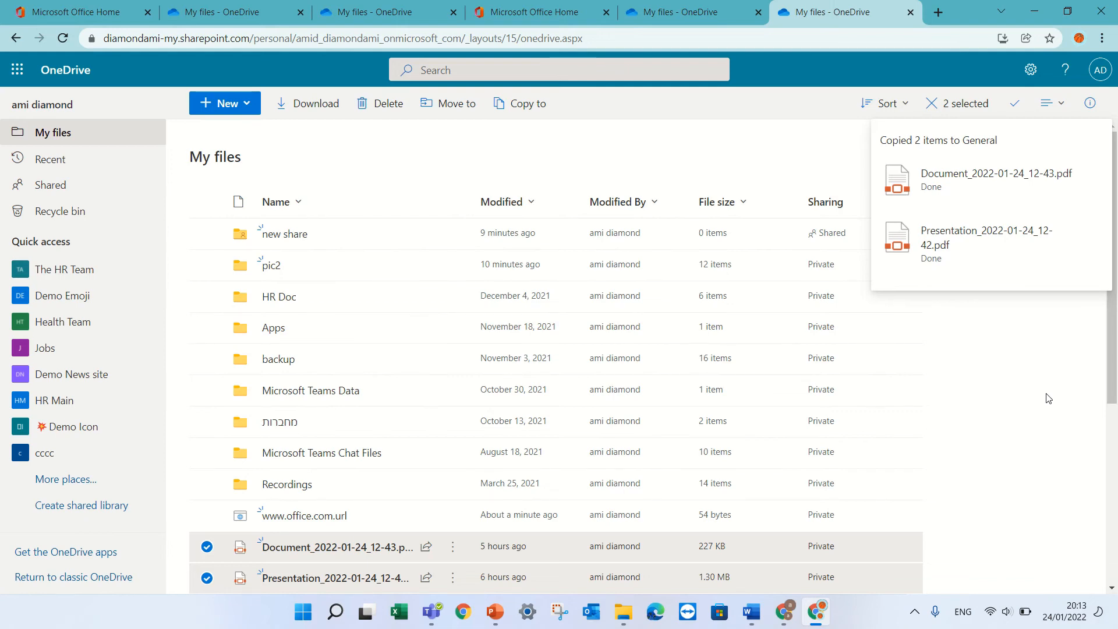
pyautogui.click(1102, 380)
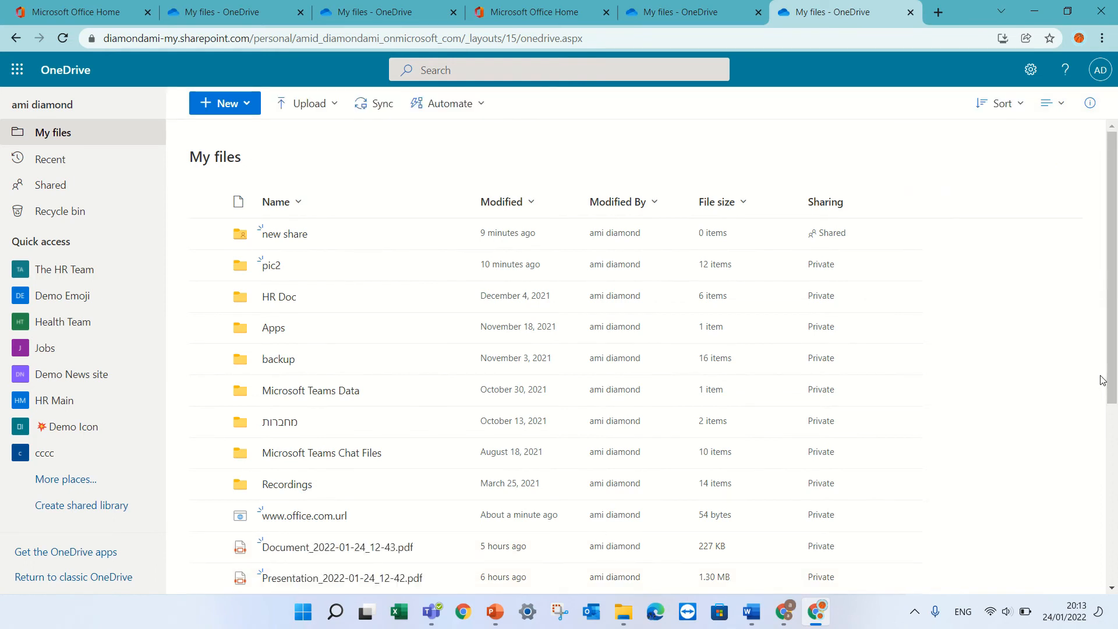
# Step: Create the 'the IT team' shared library with two colleagues picked from suggestions as members
pyautogui.click(87, 507)
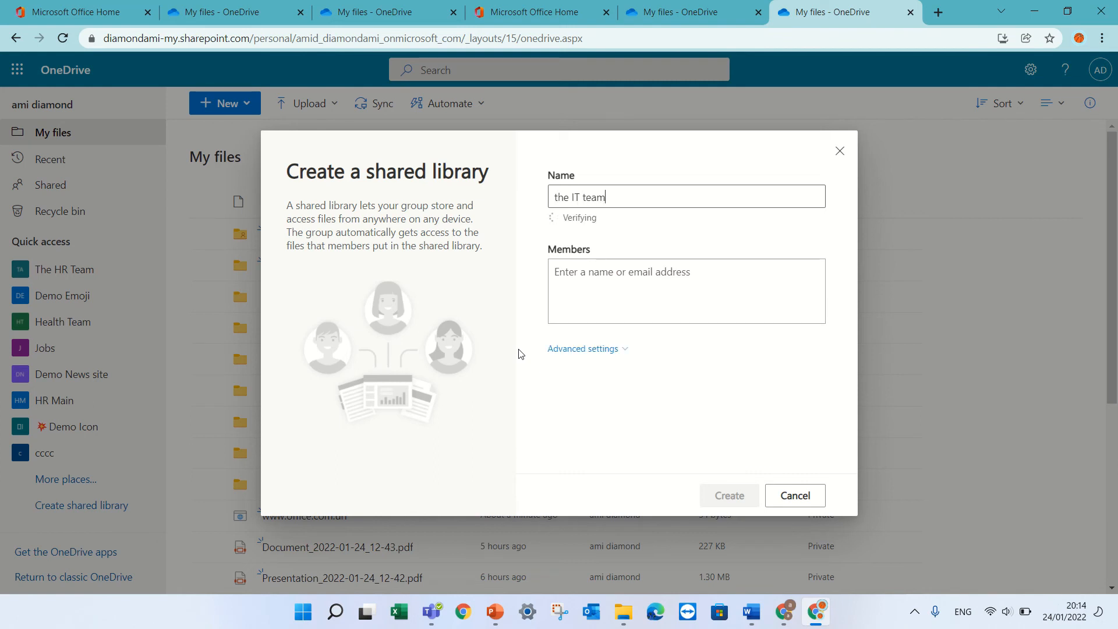
pyautogui.click(634, 281)
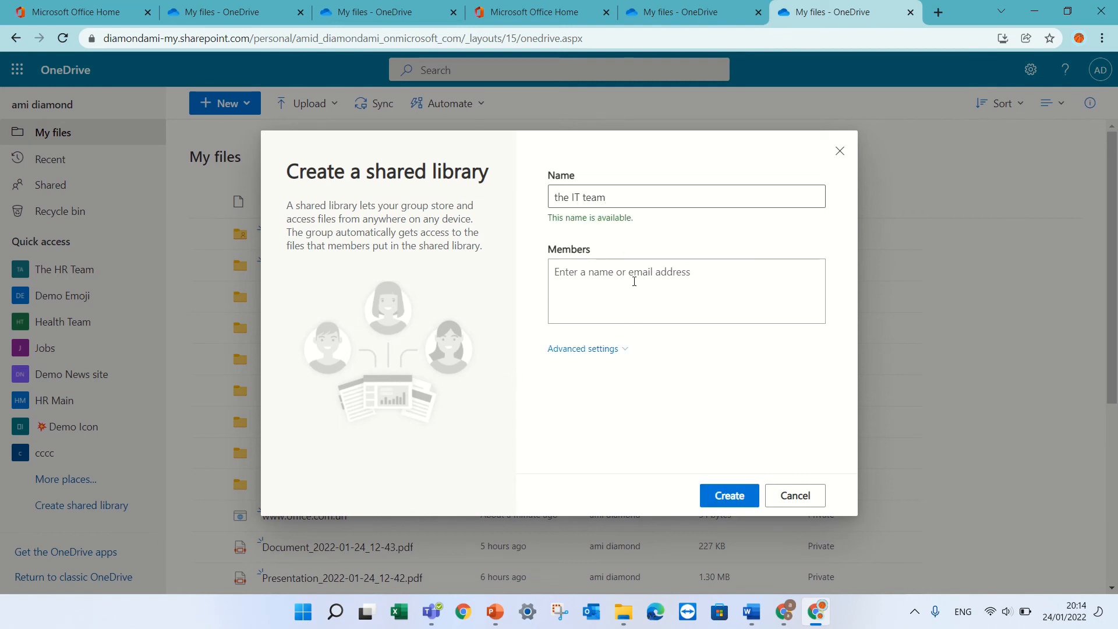
pyautogui.write('alew')
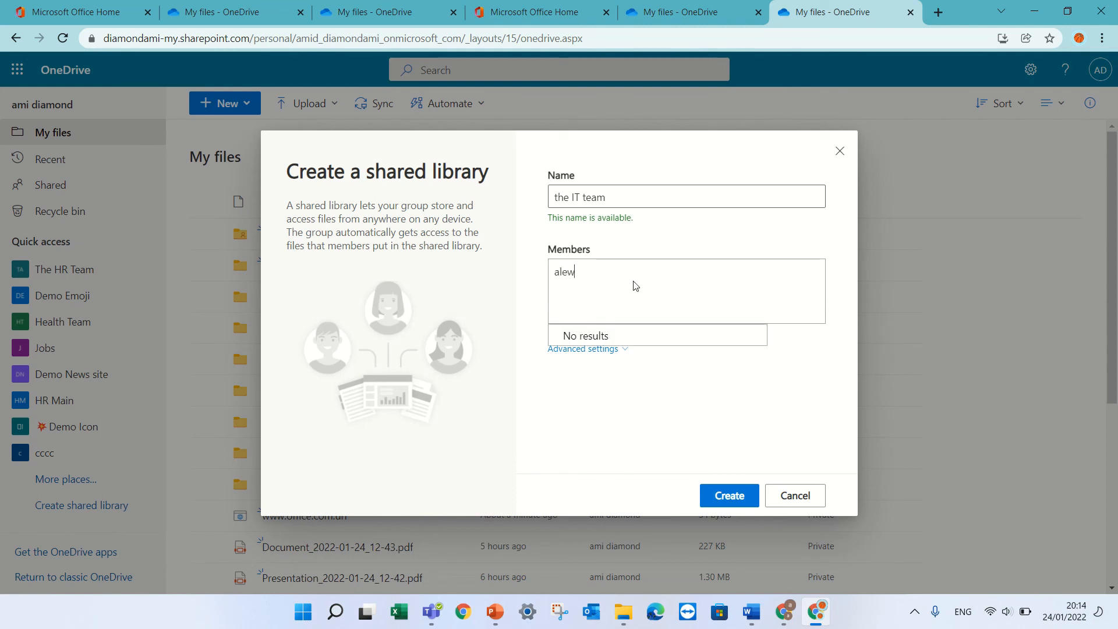
pyautogui.press('BackSpace')
pyautogui.press('BackSpace')
pyautogui.write('ex')
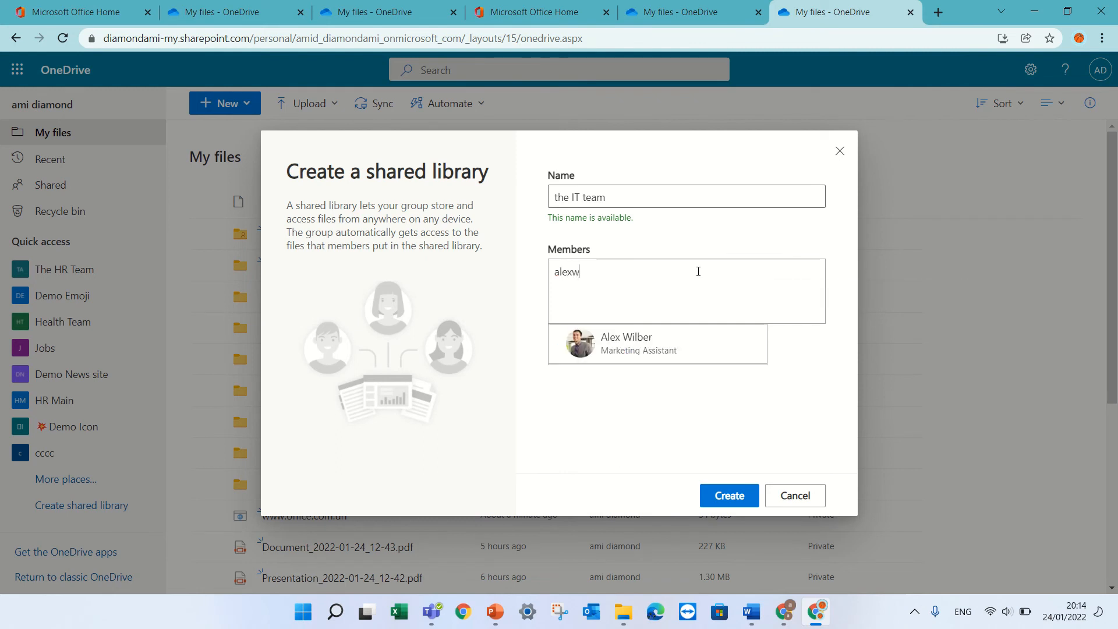
pyautogui.click(647, 338)
pyautogui.write('leeg')
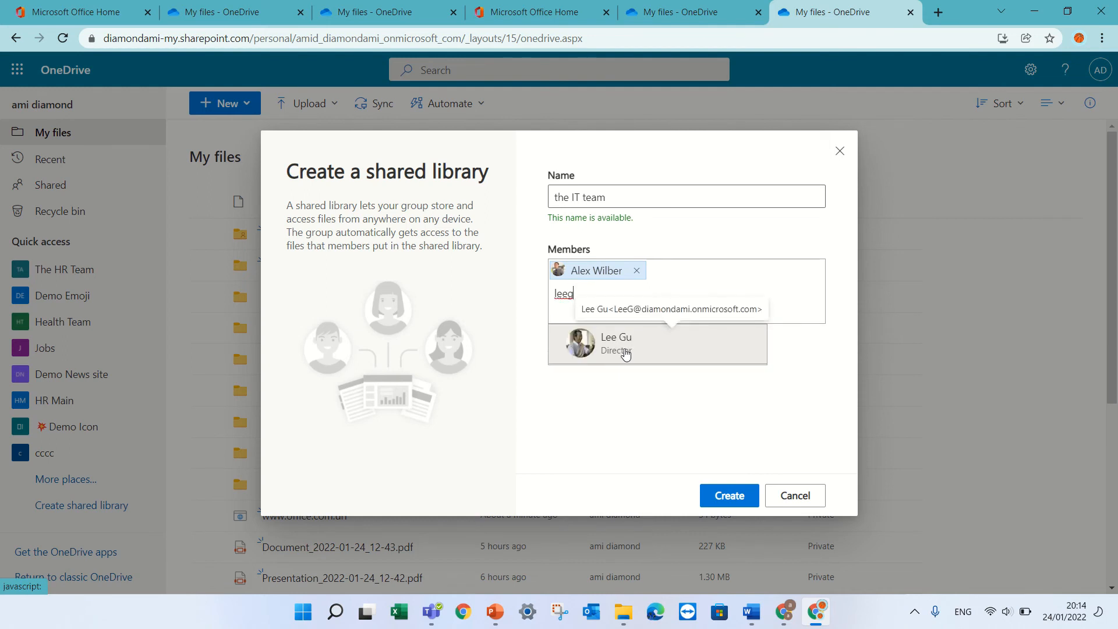
pyautogui.click(636, 347)
pyautogui.click(741, 493)
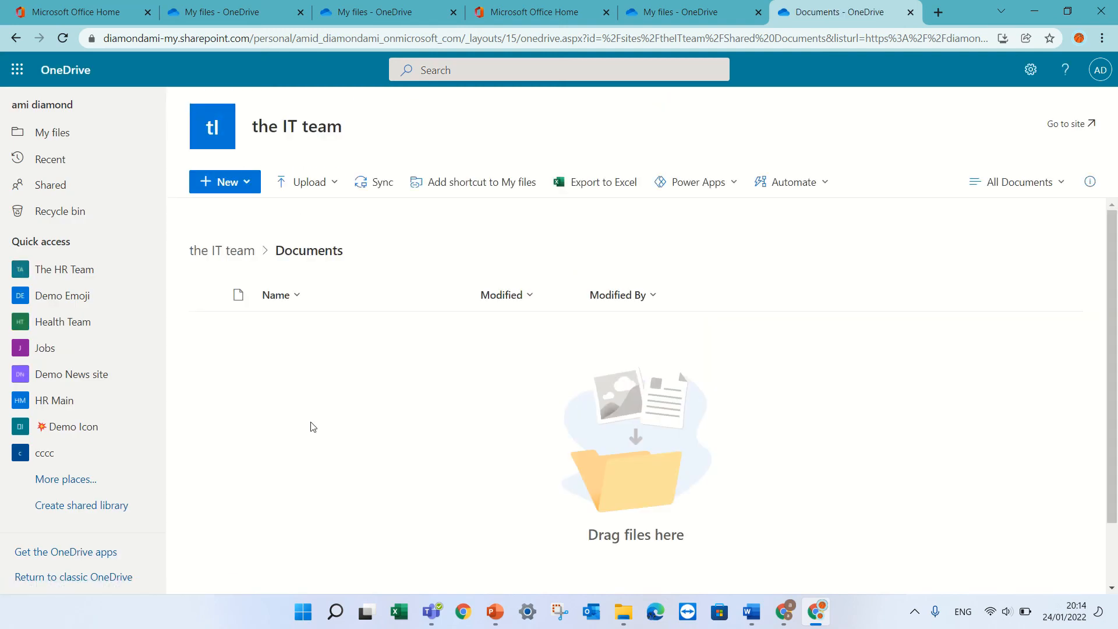
# Step: Open the IT team SharePoint site, close the template gallery and Next steps panel, then return to OneDrive
pyautogui.click(1070, 129)
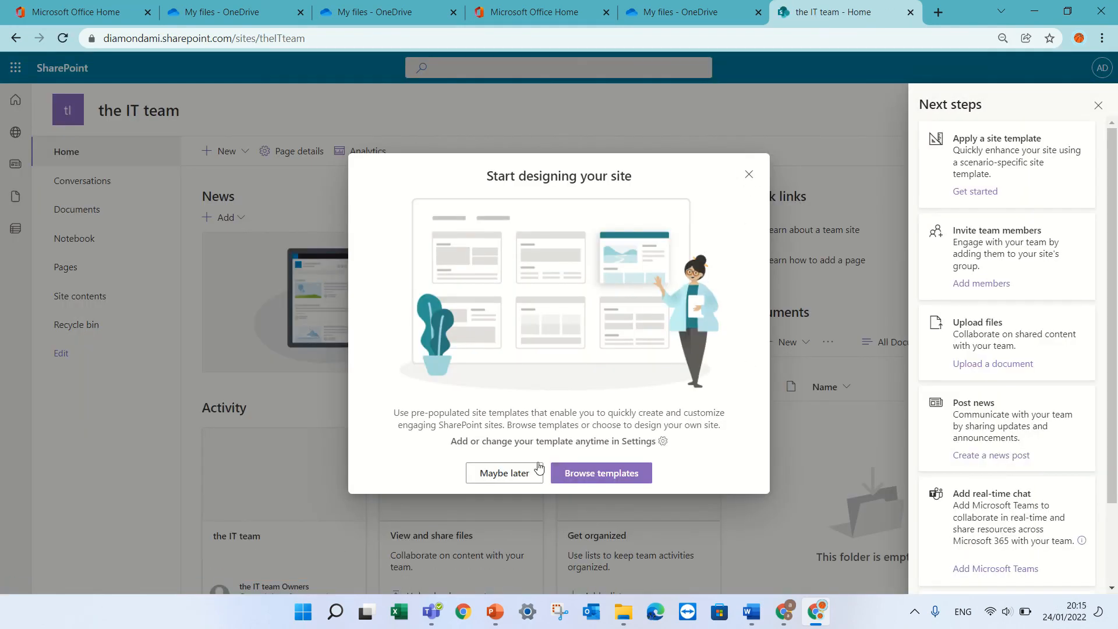
pyautogui.click(621, 476)
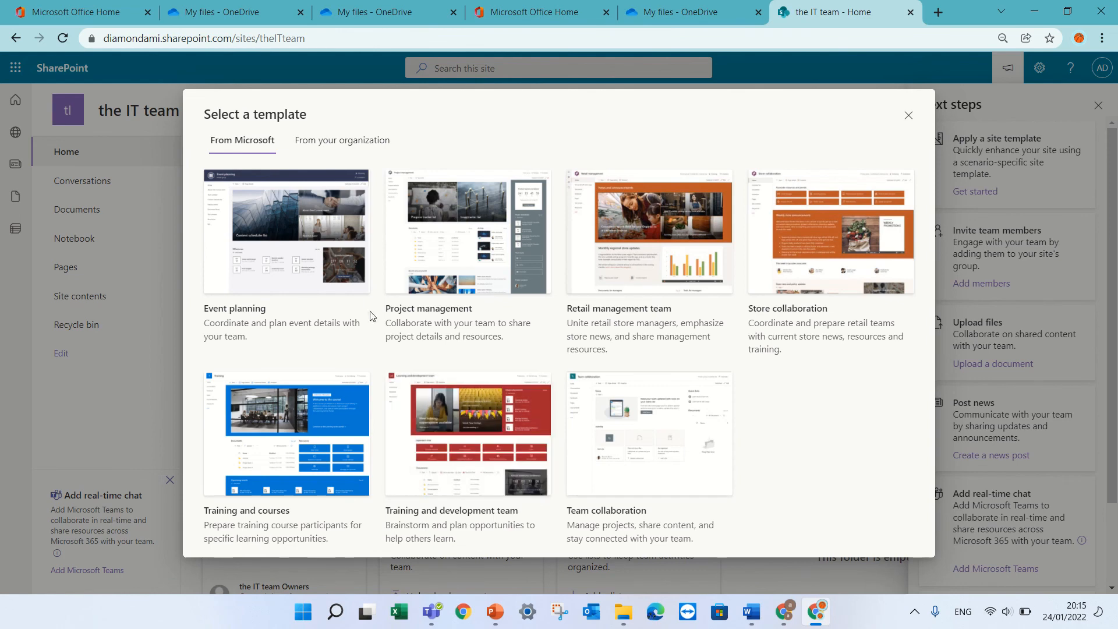
pyautogui.click(908, 116)
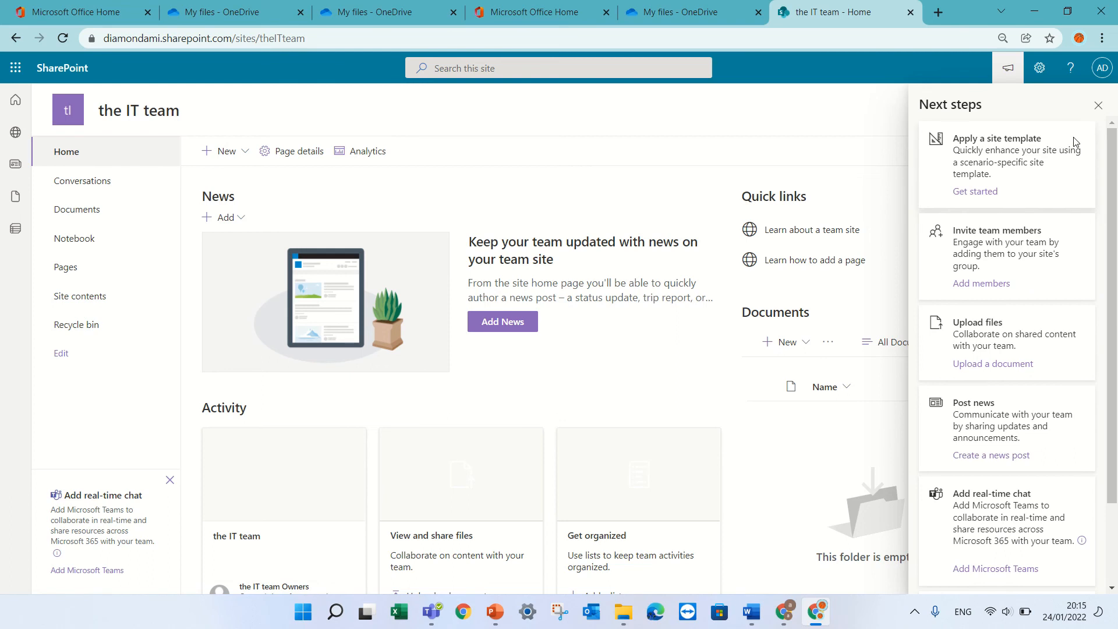
pyautogui.click(1098, 106)
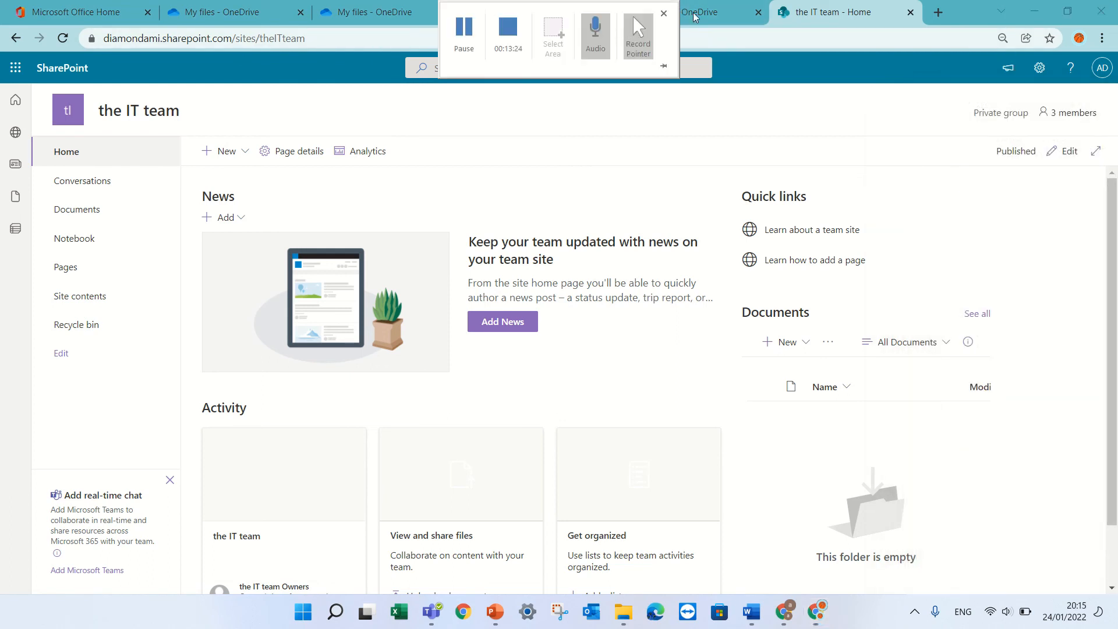
pyautogui.click(702, 17)
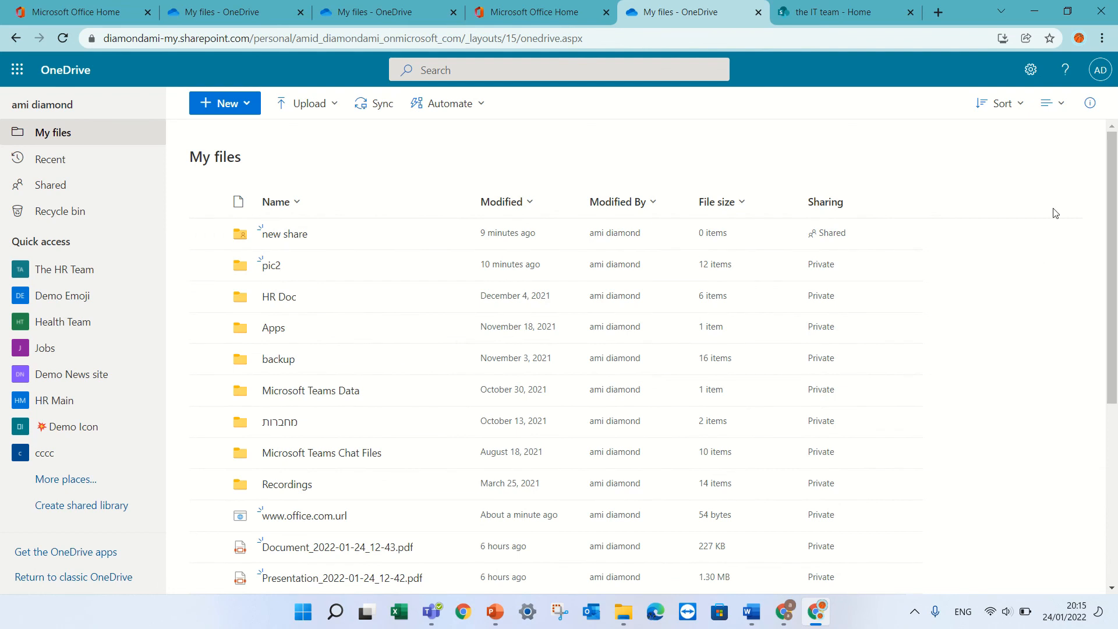
# Step: Go to OneDrive's Notification Settings and switch off e-mails for uploads to file requests
pyautogui.click(1030, 72)
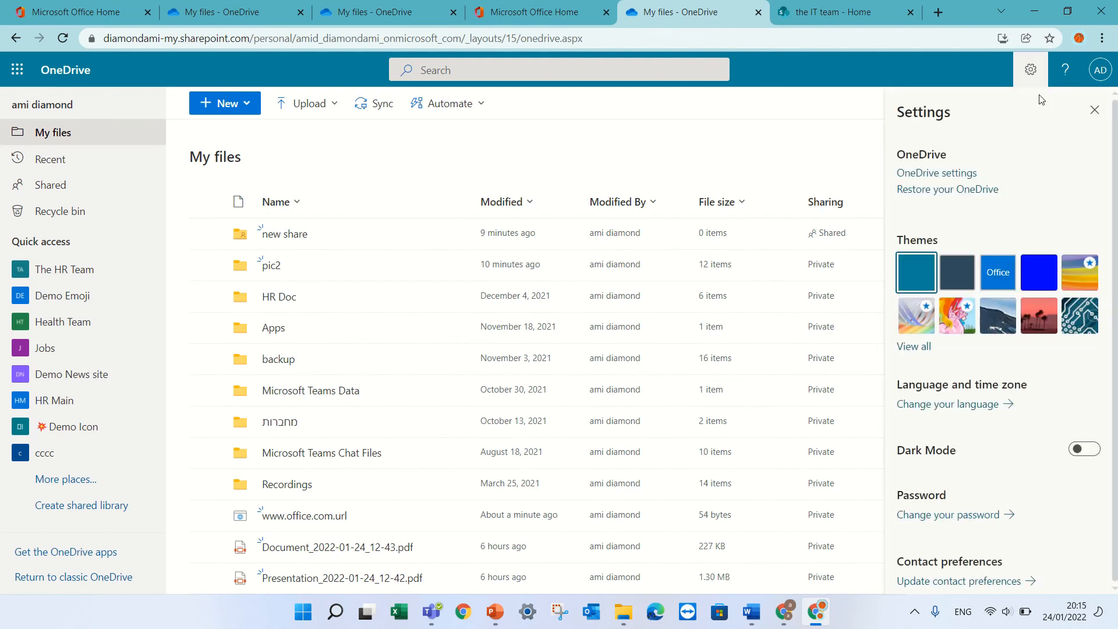
pyautogui.click(969, 174)
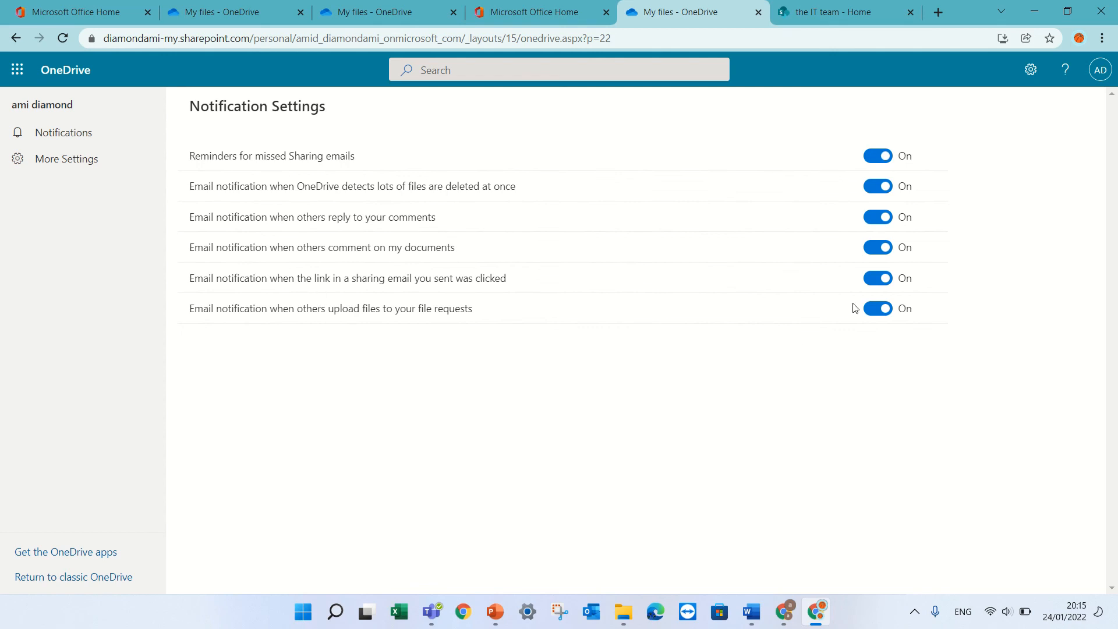
pyautogui.click(876, 312)
# Step: Re-enable the file-request upload alert, check Storage Metrics (1023.84 GB free), then return to the files
pyautogui.click(878, 308)
pyautogui.click(50, 158)
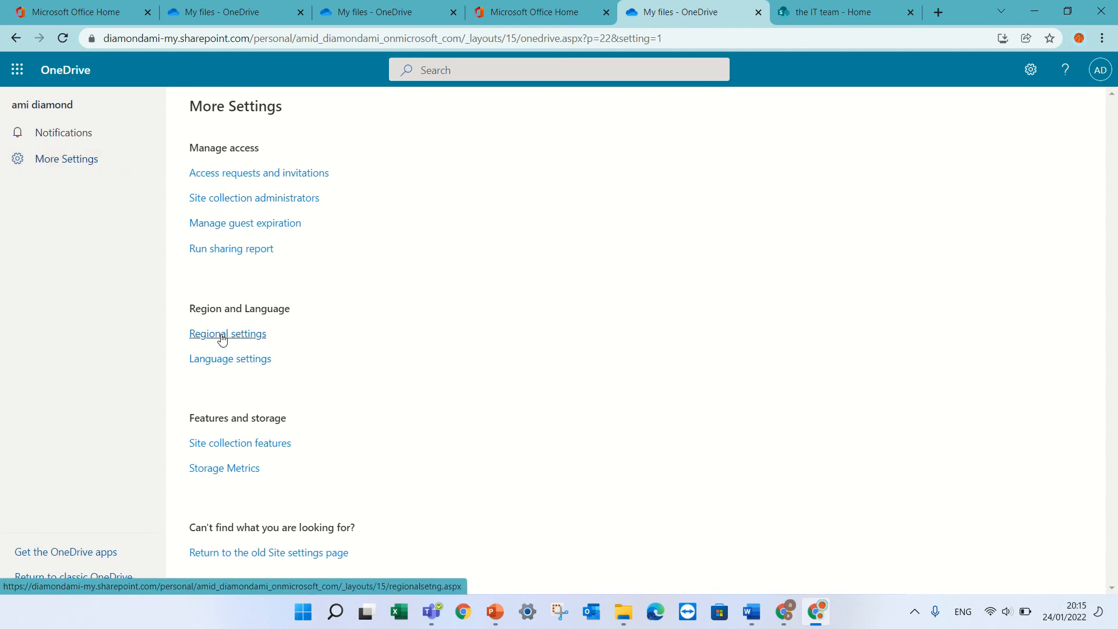
pyautogui.click(241, 474)
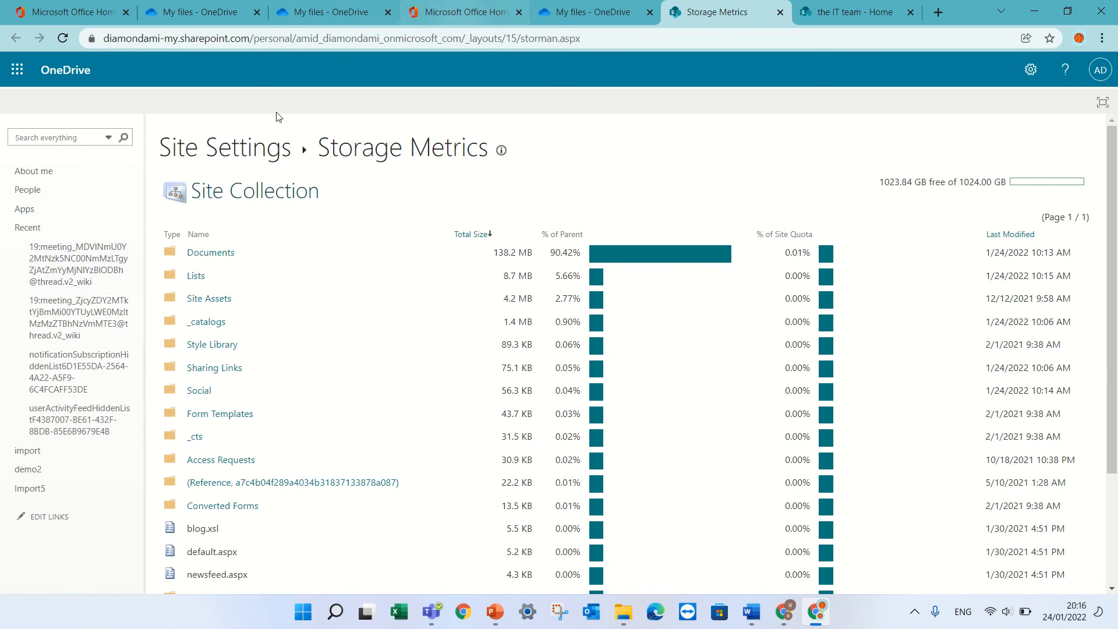
pyautogui.click(62, 68)
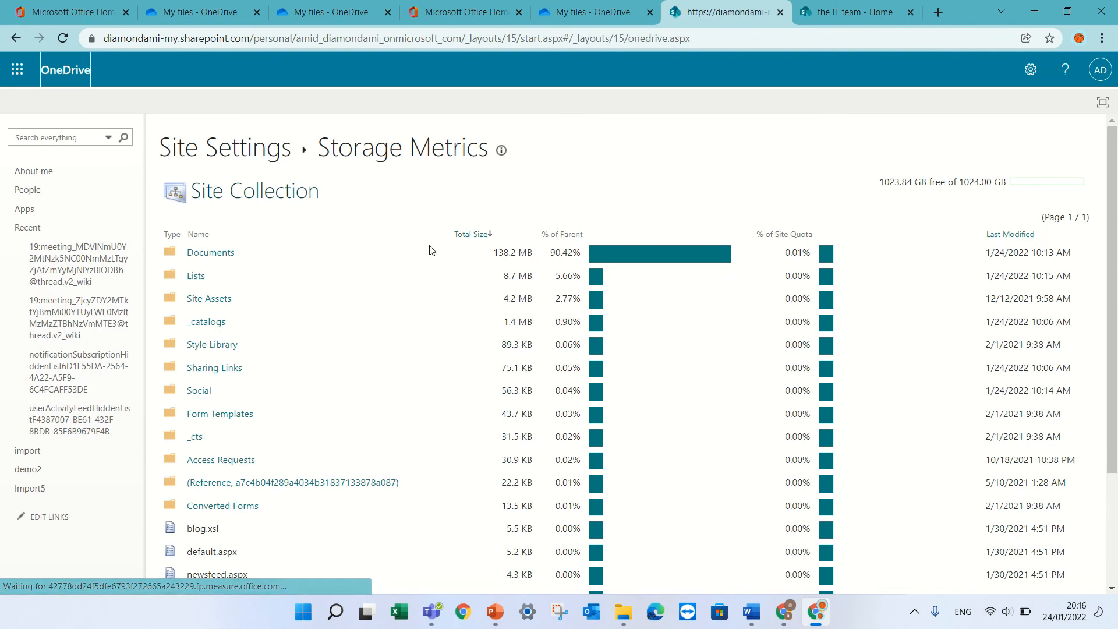